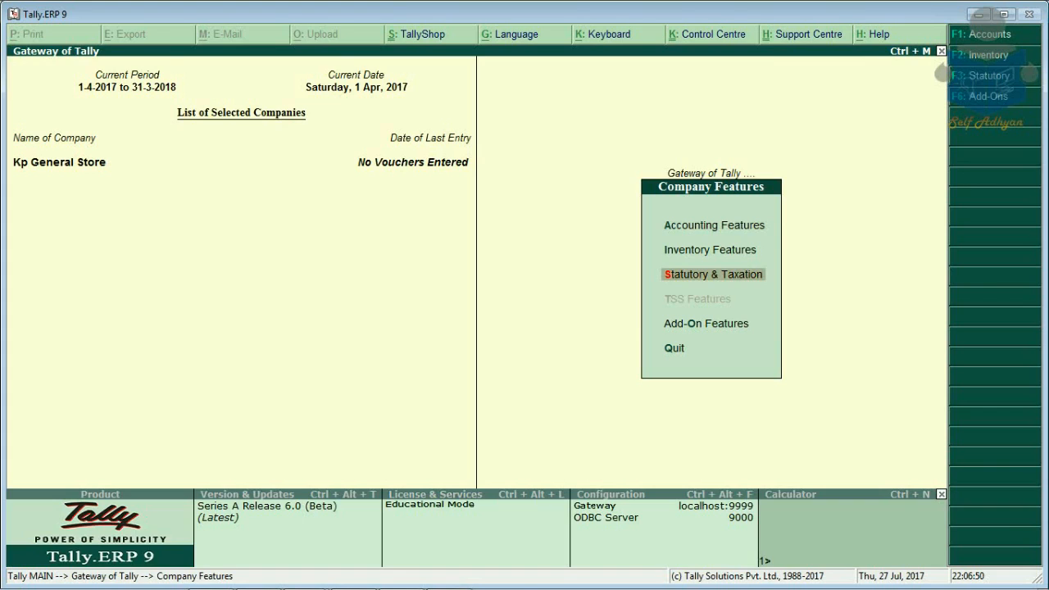
Step: Enable GST for Kp General Store with state Delhi, Regular registration and a GSTIN, then save
{"action": "key", "text": "Return"}
{"action": "key", "text": "y"}
{"action": "key", "text": "y"}
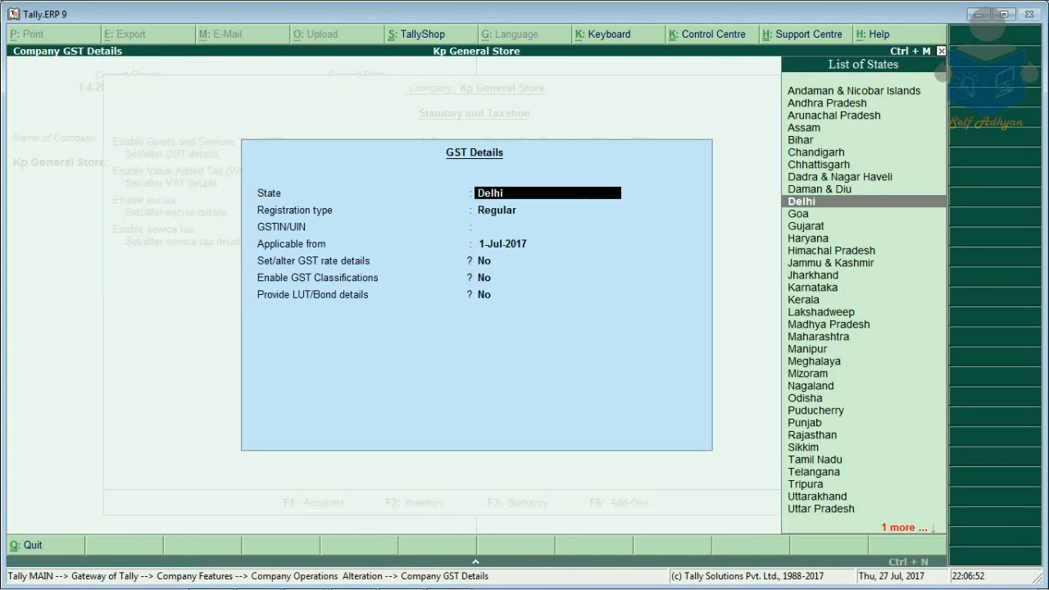
{"action": "key", "text": "Return"}
{"action": "key", "text": "Return"}
{"action": "key", "text": "Return"}
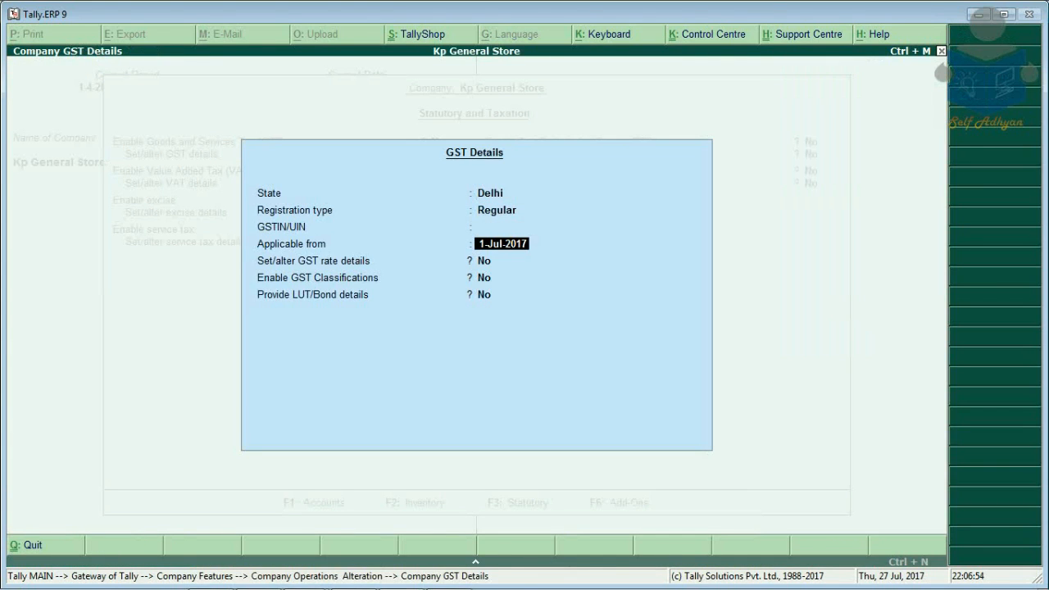
{"action": "key", "text": "Up"}
{"action": "type", "text": "923849238923"}
{"action": "key", "text": "Return"}
{"action": "key", "text": "Return"}
{"action": "key", "text": "Return"}
{"action": "key", "text": "Return"}
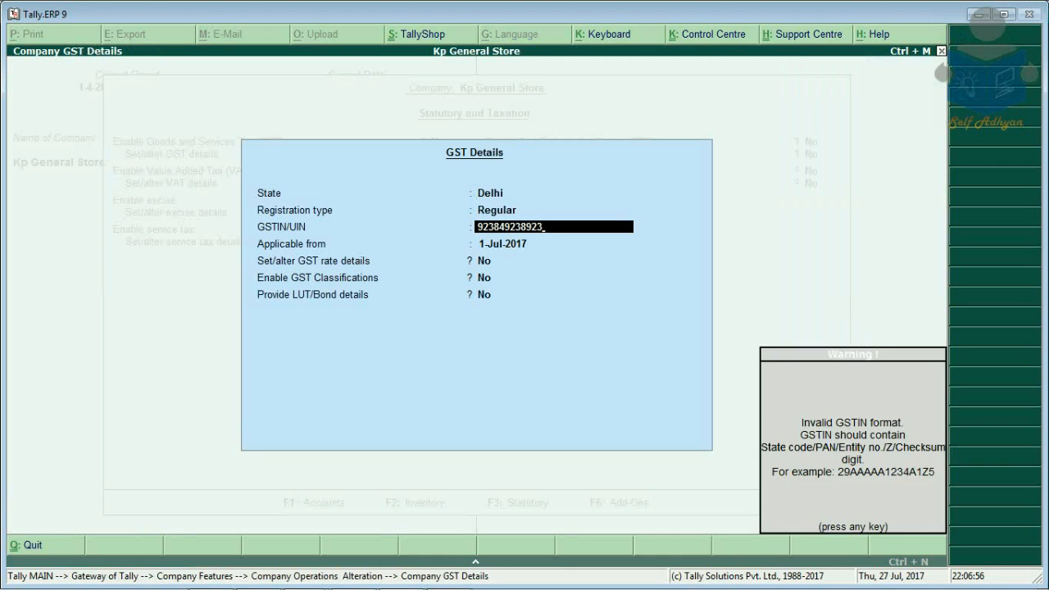
{"action": "key", "text": "Return"}
{"action": "key", "text": "Return"}
{"action": "key", "text": "Return"}
{"action": "key", "text": "Return"}
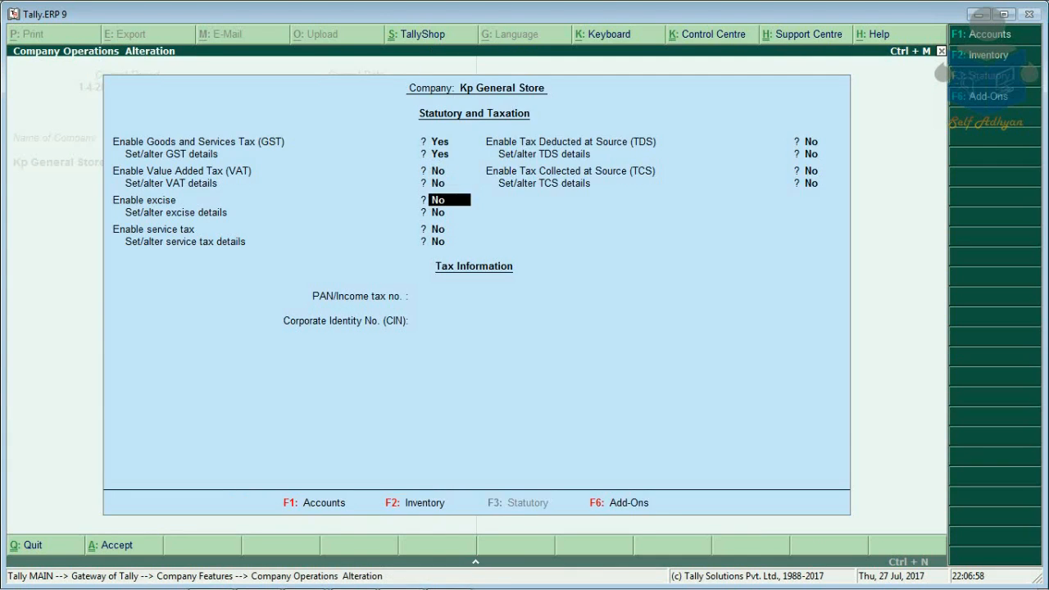
{"action": "key", "text": "Return"}
{"action": "key", "text": "ctrl+a"}
{"action": "key", "text": "Escape"}
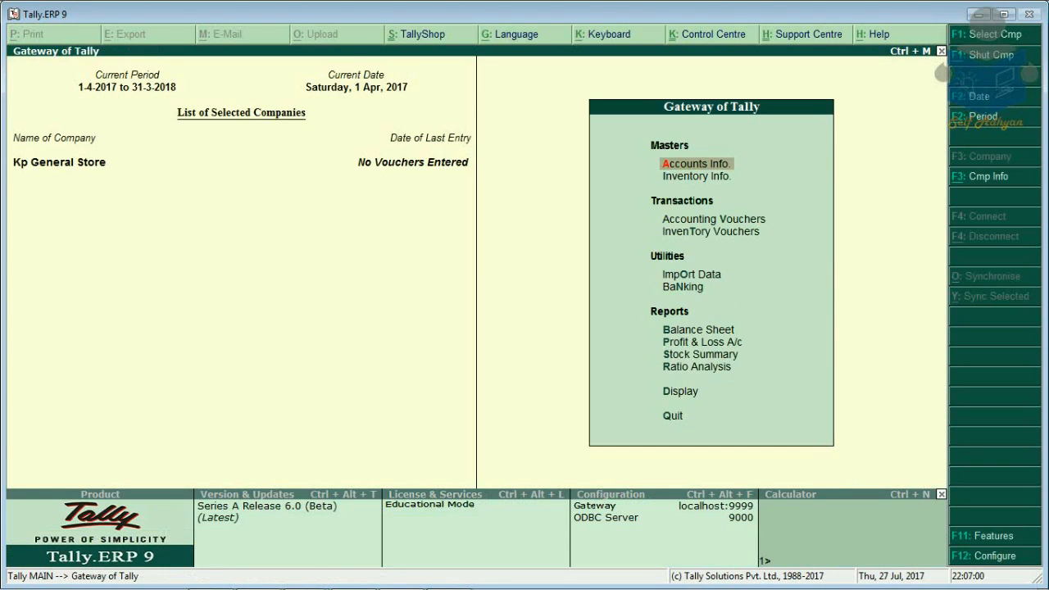
Step: Create stock group General Products under Primary with quantities added, taxable at 12% GST
{"action": "key", "text": "Down"}
{"action": "key", "text": "Return"}
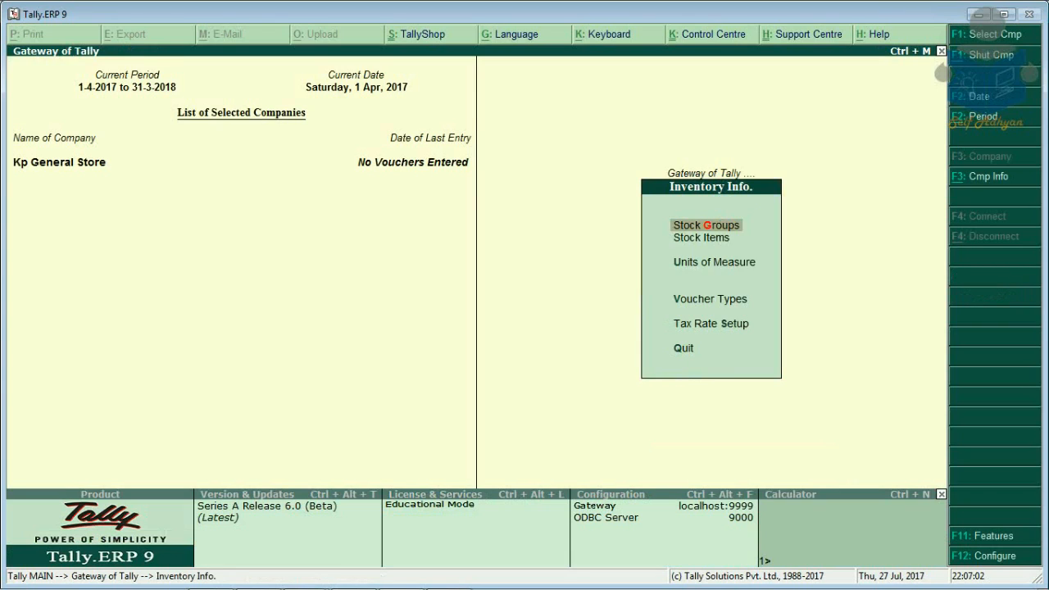
{"action": "key", "text": "Return"}
{"action": "key", "text": "Return"}
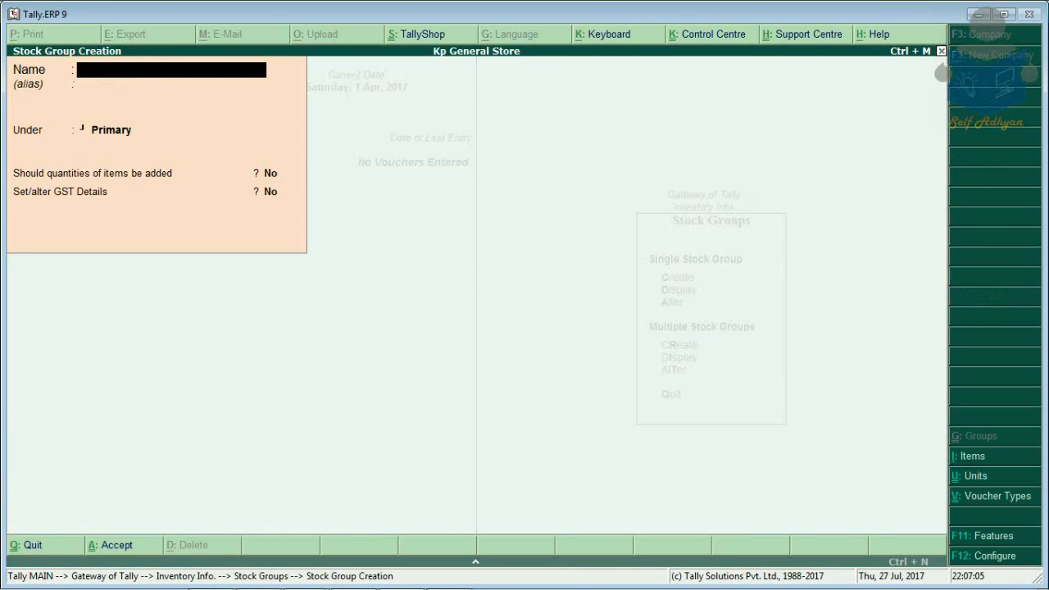
{"action": "type", "text": "General Products"}
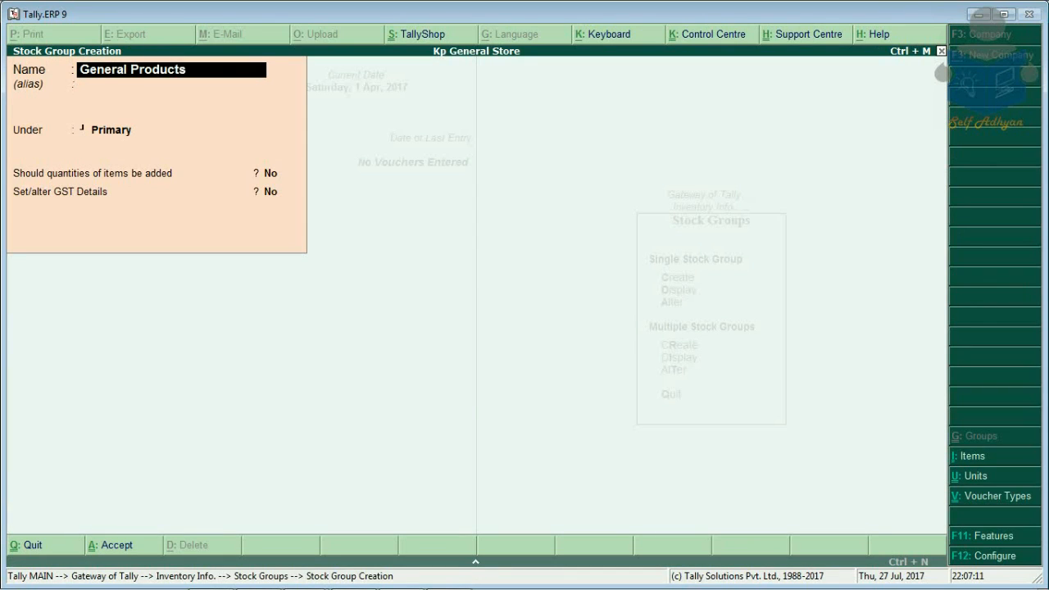
{"action": "key", "text": "Return"}
{"action": "key", "text": "Return"}
{"action": "type", "text": "yy"}
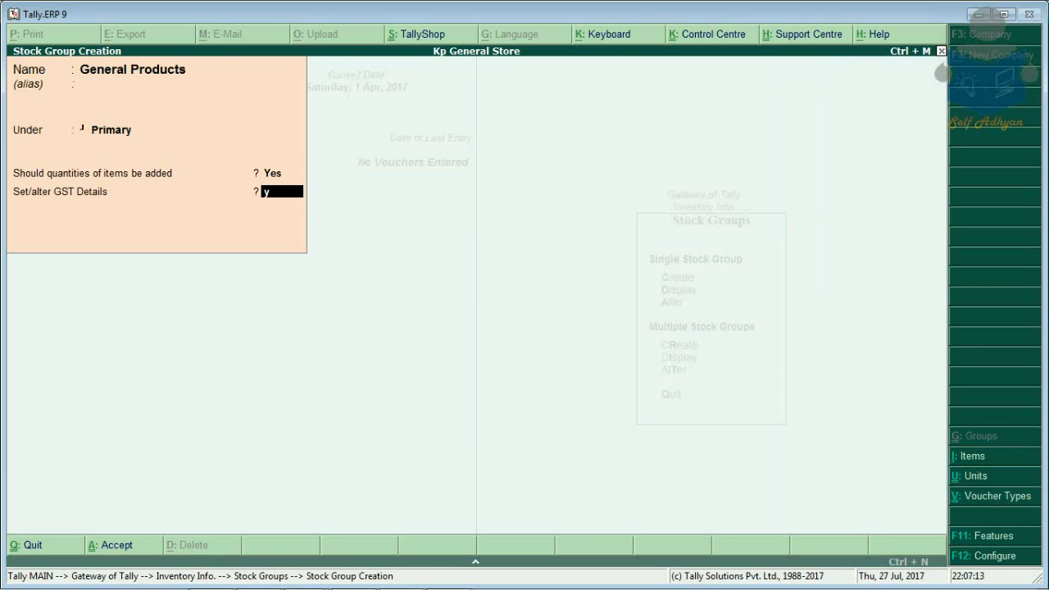
{"action": "key", "text": "Return"}
{"action": "key", "text": "Return"}
{"action": "key", "text": "Return"}
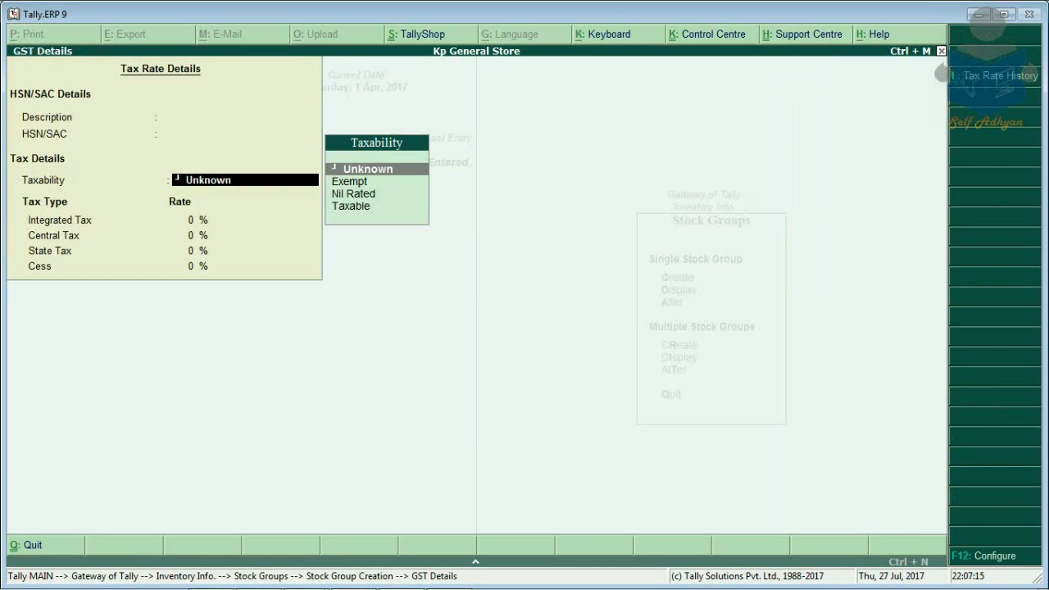
{"action": "key", "text": "Down"}
{"action": "key", "text": "Down"}
{"action": "key", "text": "Down"}
{"action": "key", "text": "Return"}
{"action": "type", "text": "12"}
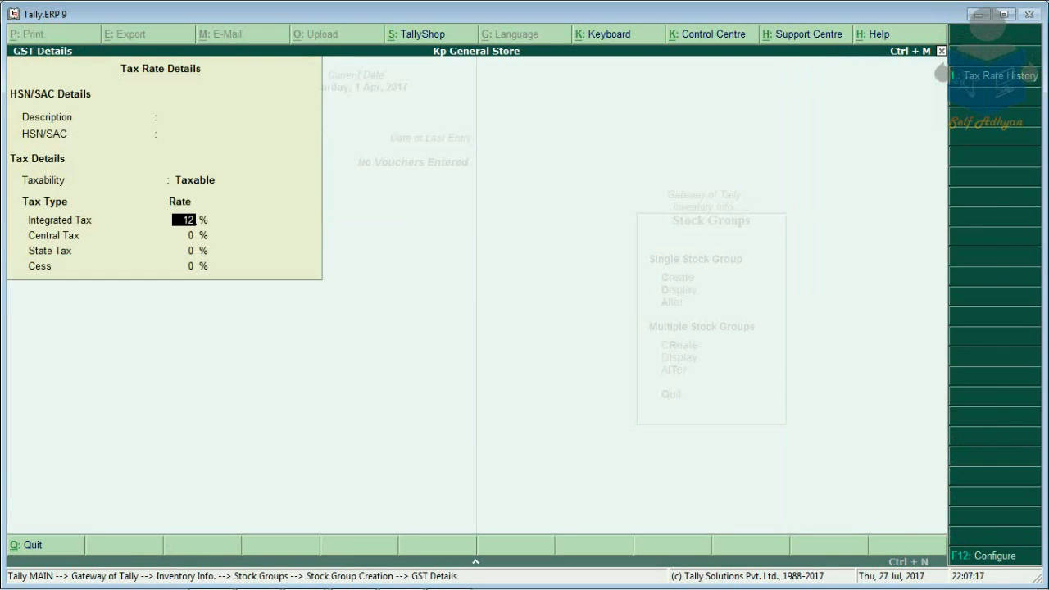
{"action": "key", "text": "Return"}
{"action": "key", "text": "Return"}
{"action": "key", "text": "Return"}
{"action": "key", "text": "Return"}
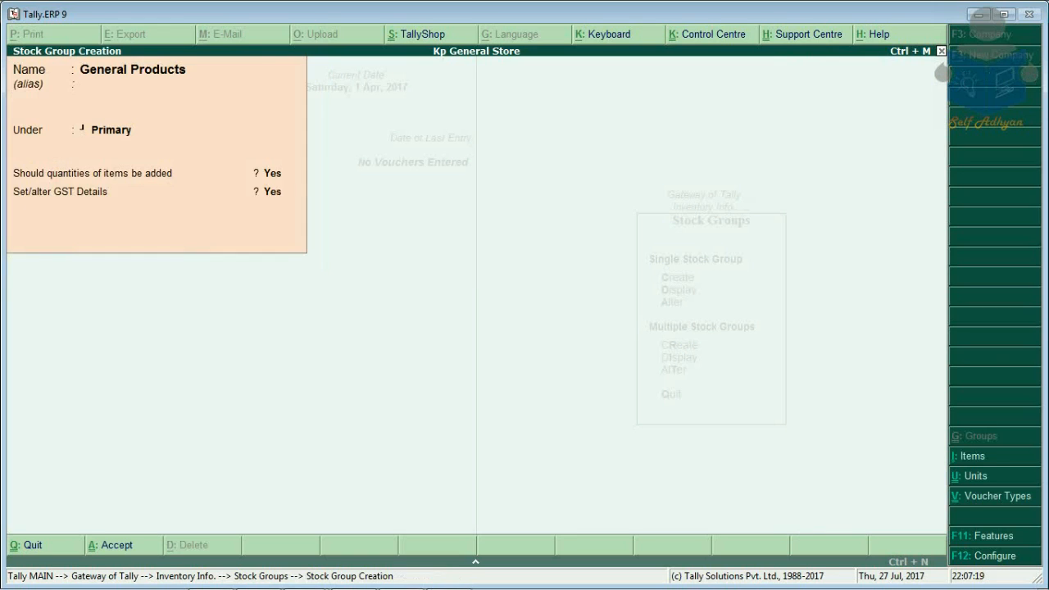
{"action": "key", "text": "Return"}
Step: Quit stock group creation and go to the Units of Measure menu
{"action": "key", "text": "Escape"}
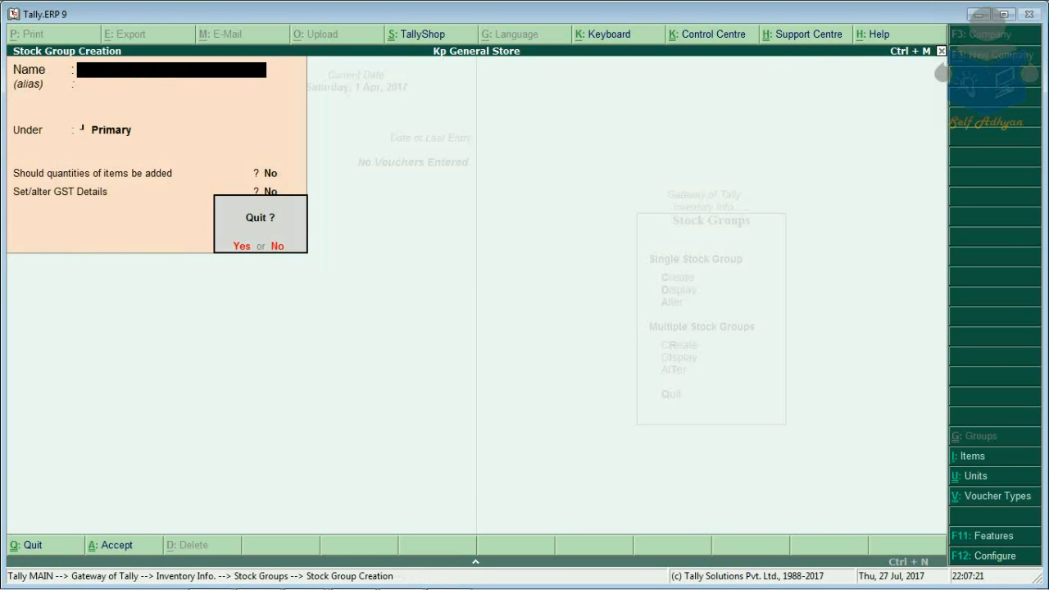
{"action": "key", "text": "Return"}
{"action": "key", "text": "Escape"}
{"action": "key", "text": "Down"}
{"action": "key", "text": "Down"}
{"action": "key", "text": "Return"}
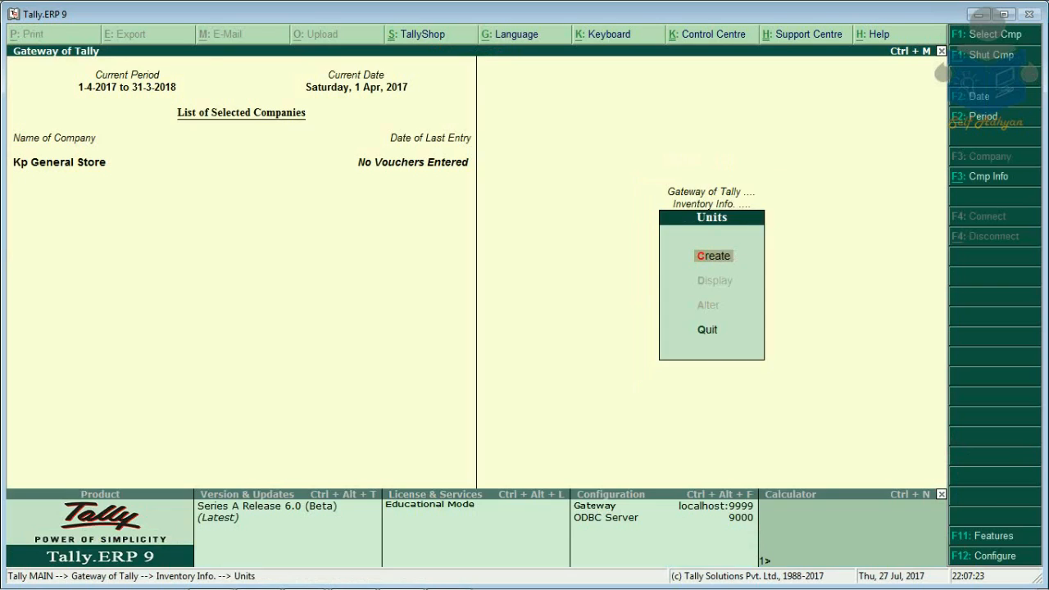
Step: Create the unit of measure pcs
{"action": "key", "text": "Return"}
{"action": "type", "text": "pcs"}
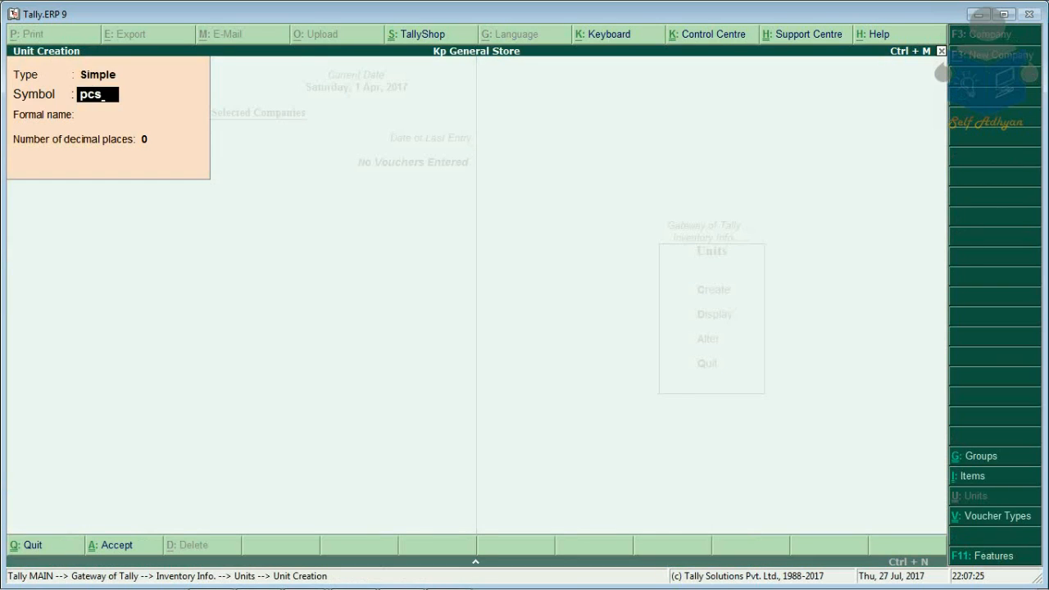
{"action": "key", "text": "Return"}
{"action": "key", "text": "Return"}
{"action": "key", "text": "Return"}
{"action": "key", "text": "Return"}
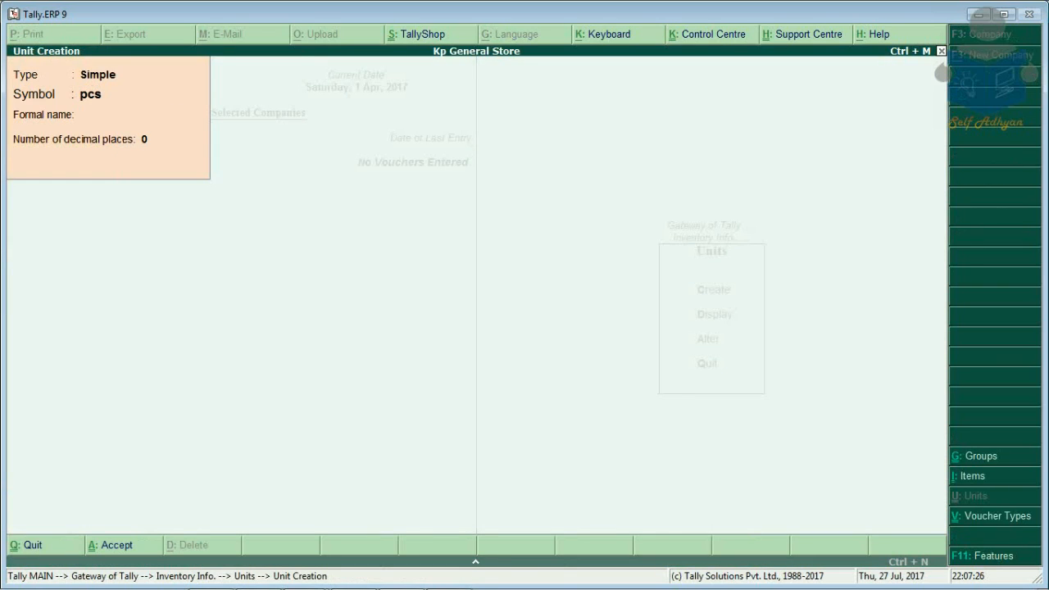
{"action": "key", "text": "Escape"}
{"action": "key", "text": "Return"}
{"action": "key", "text": "Escape"}
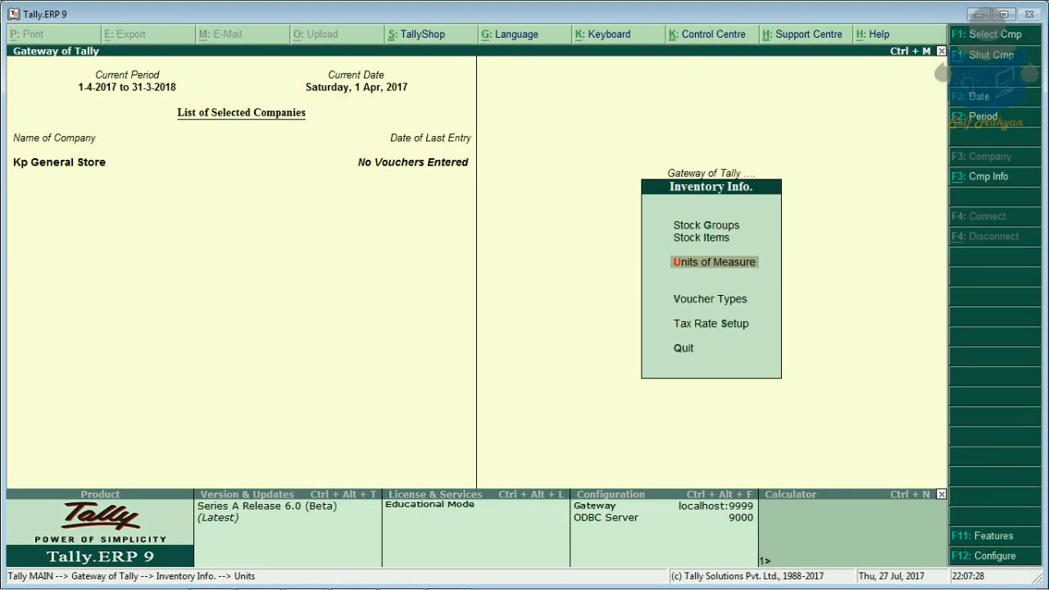
{"action": "key", "text": "Up"}
{"action": "key", "text": "Return"}
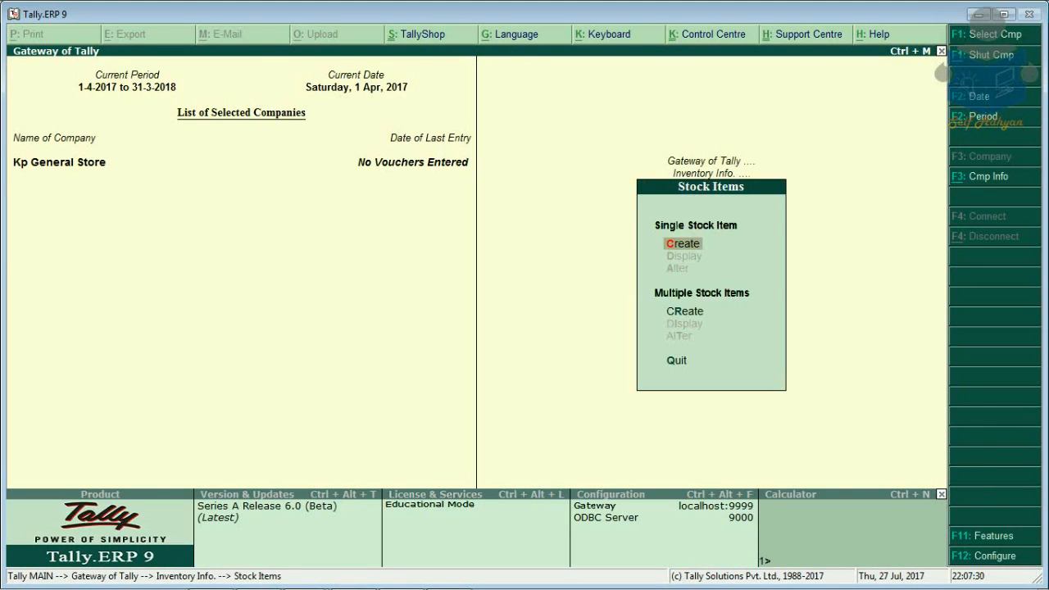
Step: Create stock item Dettola Hand Wash 500 ml under General Products, measured in pcs
{"action": "key", "text": "Return"}
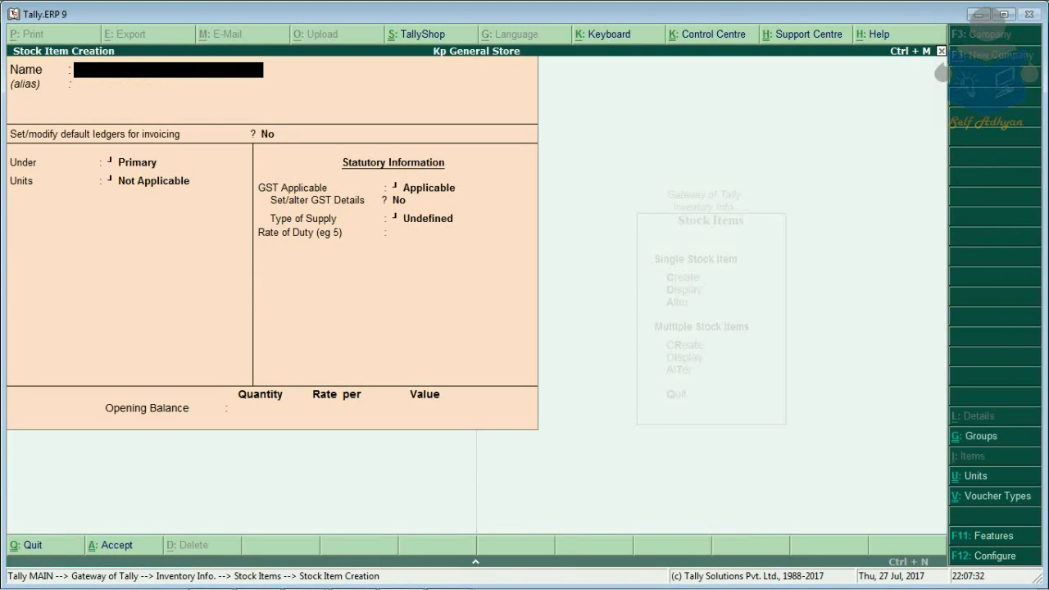
{"action": "type", "text": "Dettola Hand Wash"}
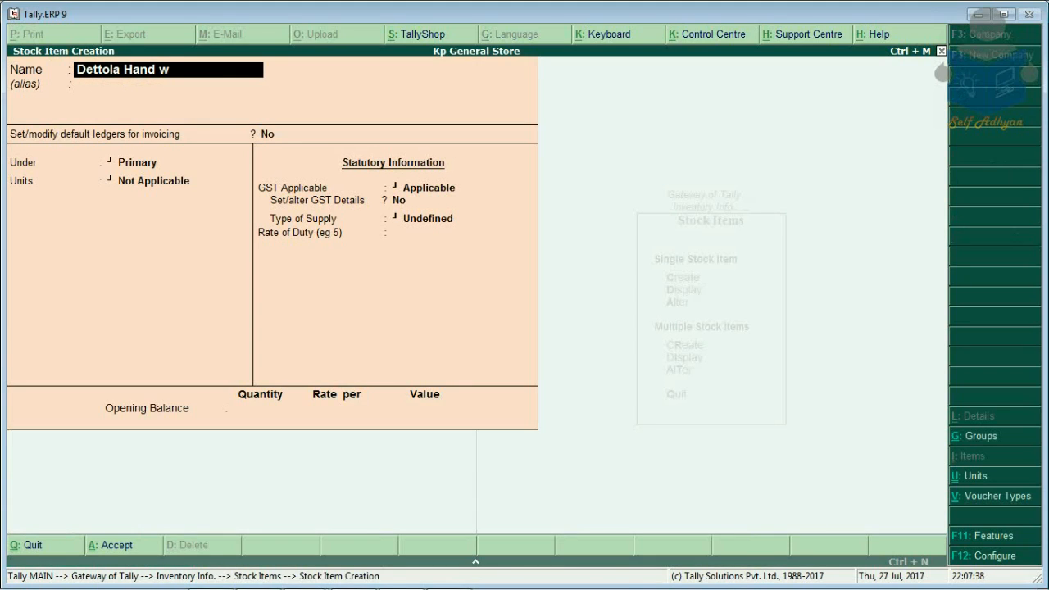
{"action": "type", "text": " 500 ml"}
{"action": "key", "text": "Return"}
{"action": "key", "text": "Return"}
{"action": "key", "text": "Return"}
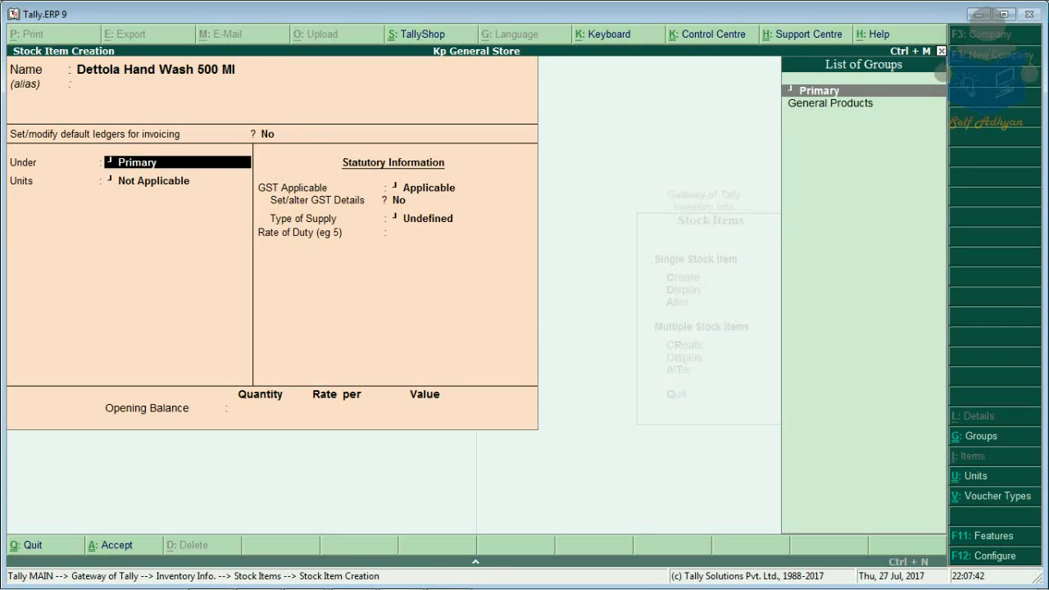
{"action": "key", "text": "Down"}
{"action": "key", "text": "Return"}
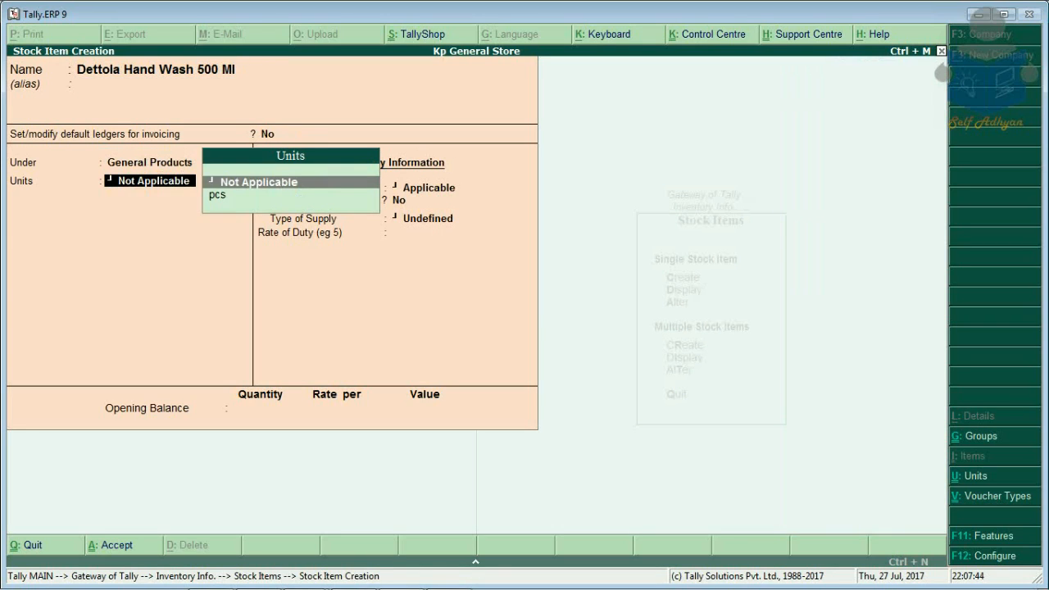
{"action": "key", "text": "Down"}
{"action": "key", "text": "Return"}
{"action": "key", "text": "Return"}
{"action": "key", "text": "Return"}
{"action": "key", "text": "Return"}
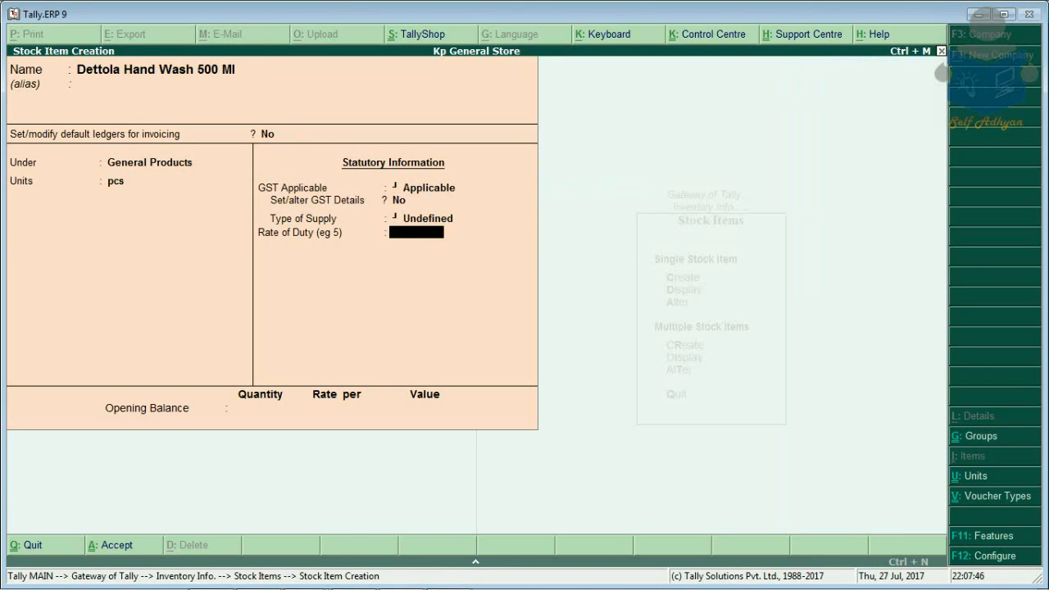
{"action": "key", "text": "Return"}
{"action": "key", "text": "Return"}
{"action": "key", "text": "Return"}
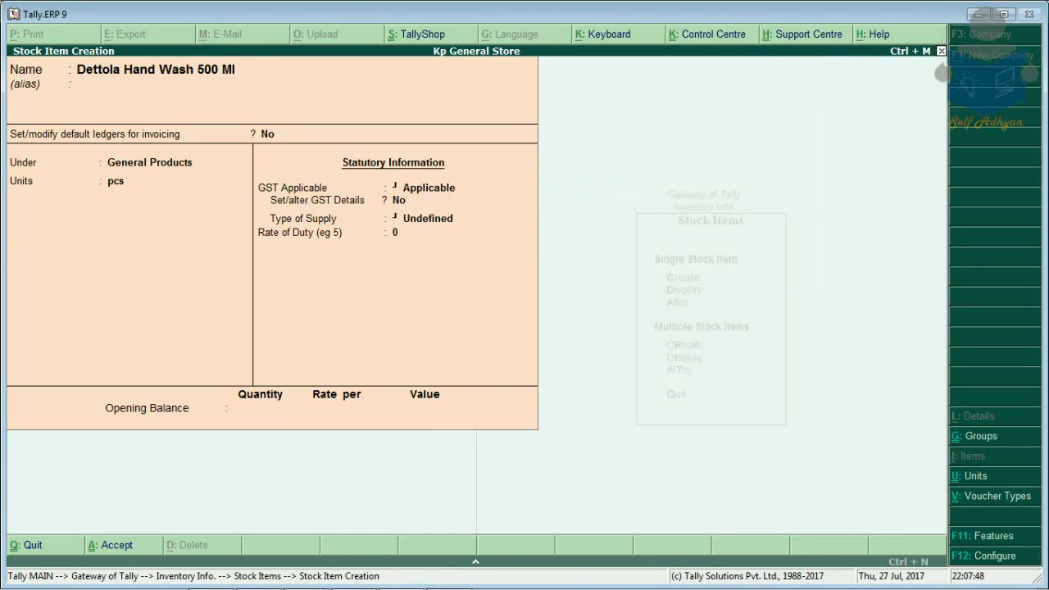
Step: Create stock item Dettol Soap under General Products in pcs with GST applicable
{"action": "type", "text": "Dettol So"}
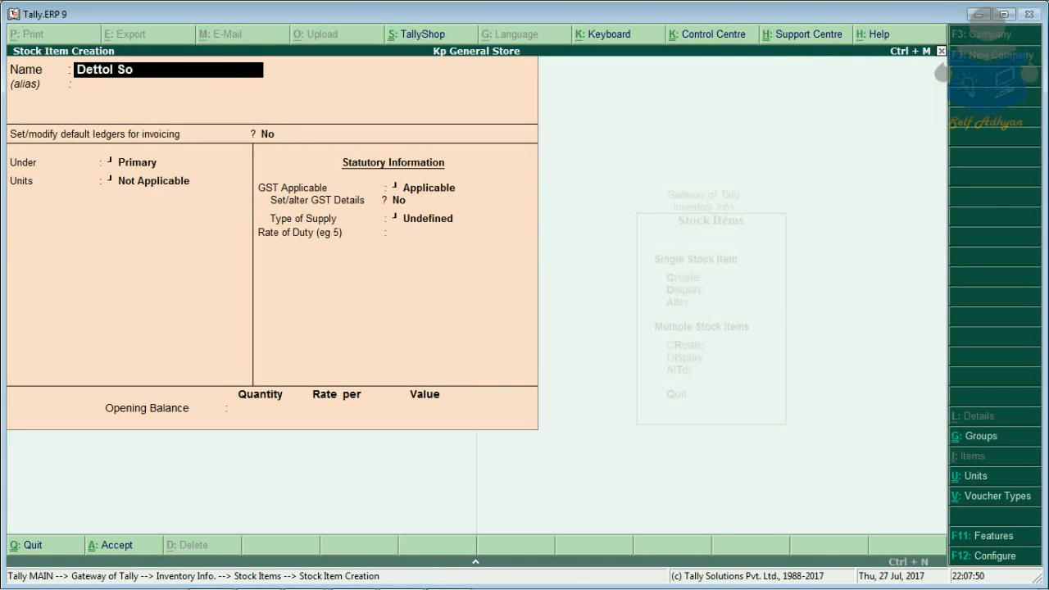
{"action": "type", "text": "ap"}
{"action": "key", "text": "Return"}
{"action": "key", "text": "Return"}
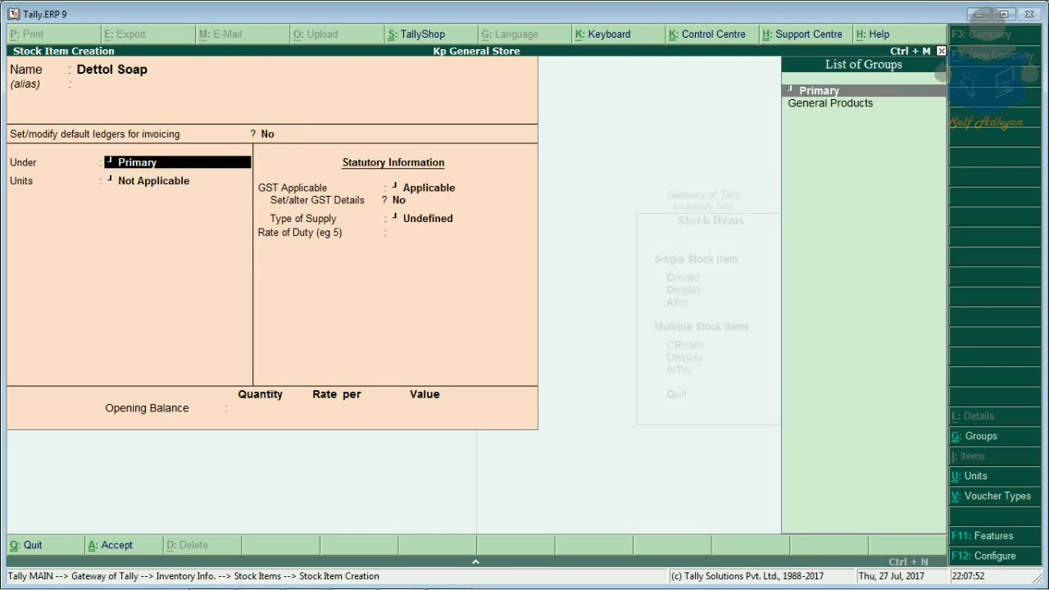
{"action": "key", "text": "Down"}
{"action": "key", "text": "Return"}
{"action": "key", "text": "Down"}
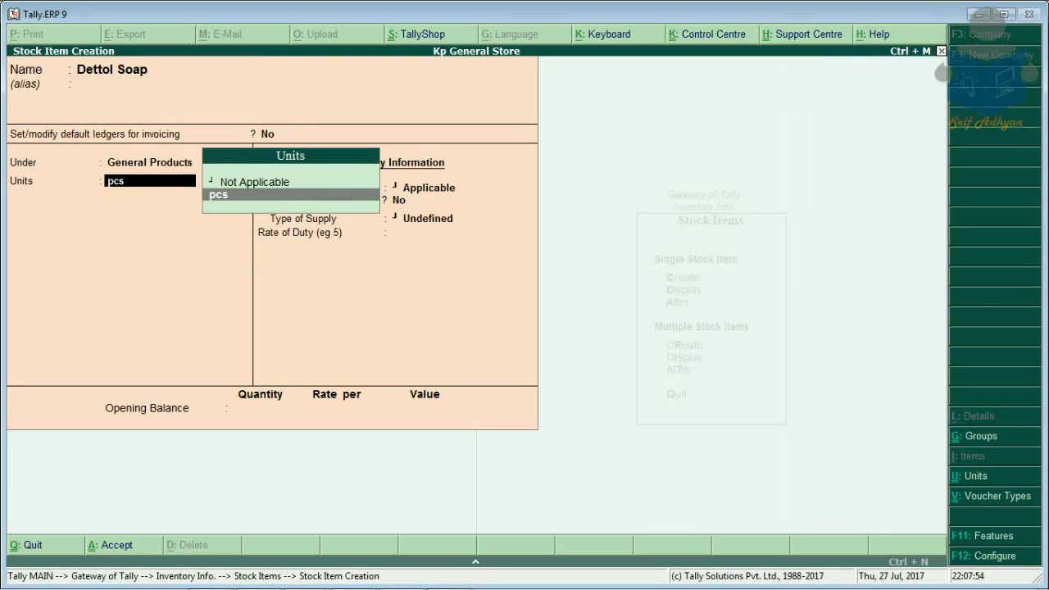
{"action": "key", "text": "Return"}
{"action": "key", "text": "Return"}
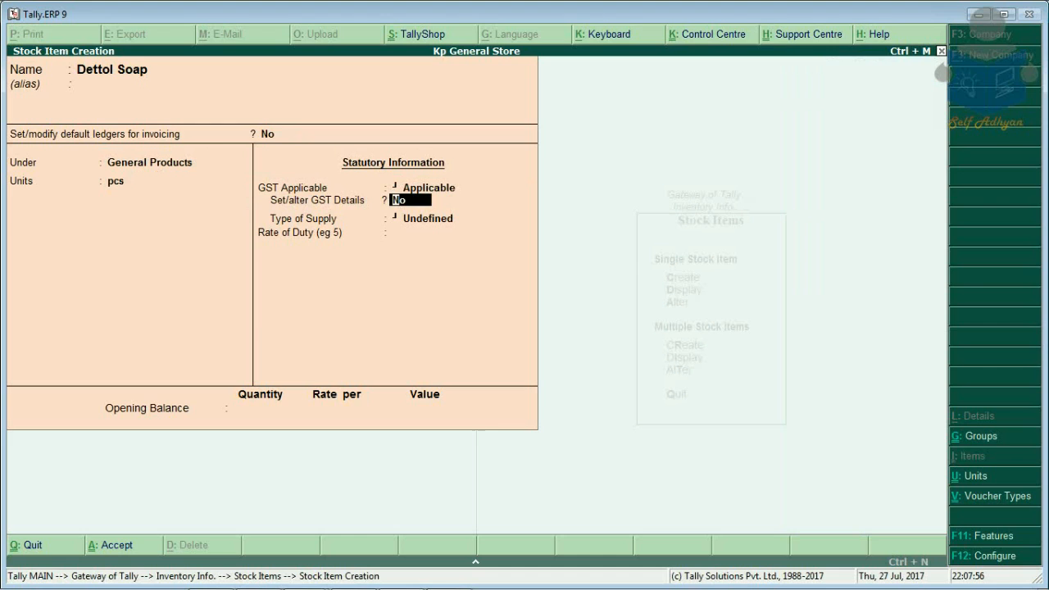
{"action": "key", "text": "Return"}
{"action": "key", "text": "Return"}
{"action": "key", "text": "Return"}
{"action": "key", "text": "Return"}
{"action": "key", "text": "Return"}
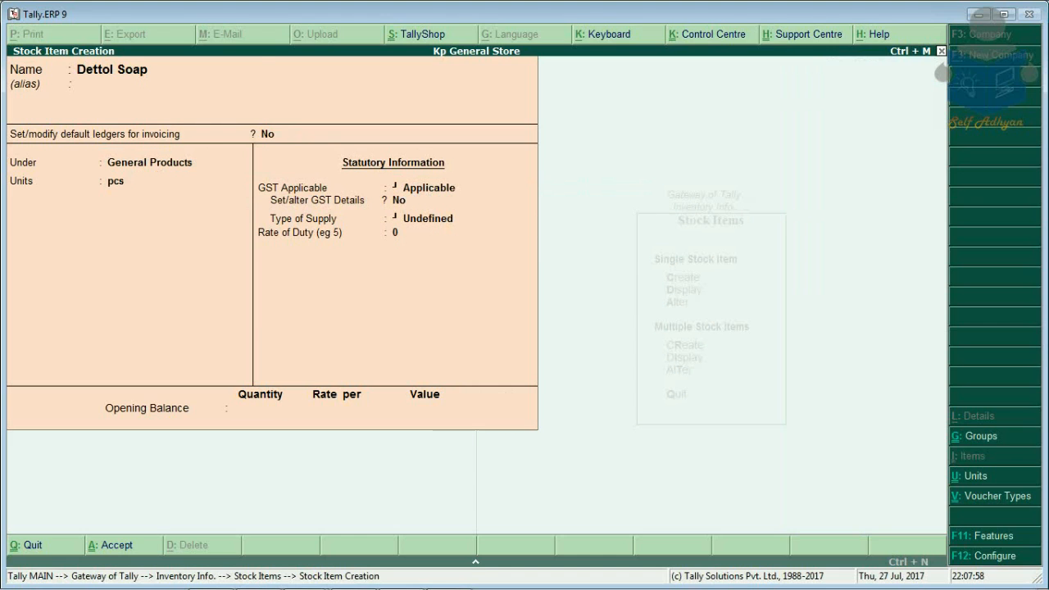
{"action": "key", "text": "Escape"}
{"action": "key", "text": "Return"}
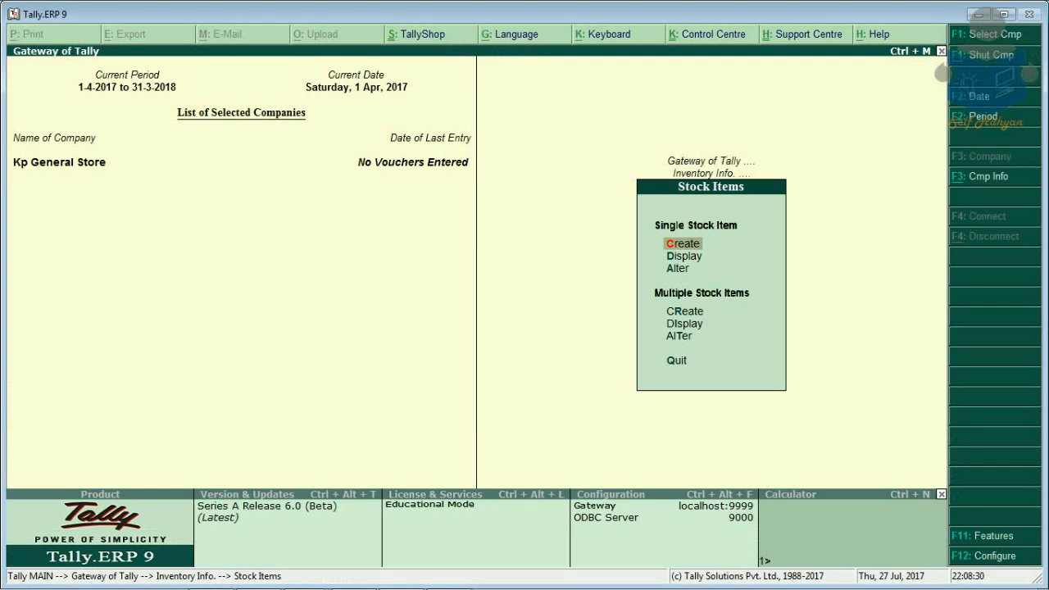
Step: Start a new purchase voucher dated 1-Jul-2017
{"action": "key", "text": "Escape"}
{"action": "key", "text": "Escape"}
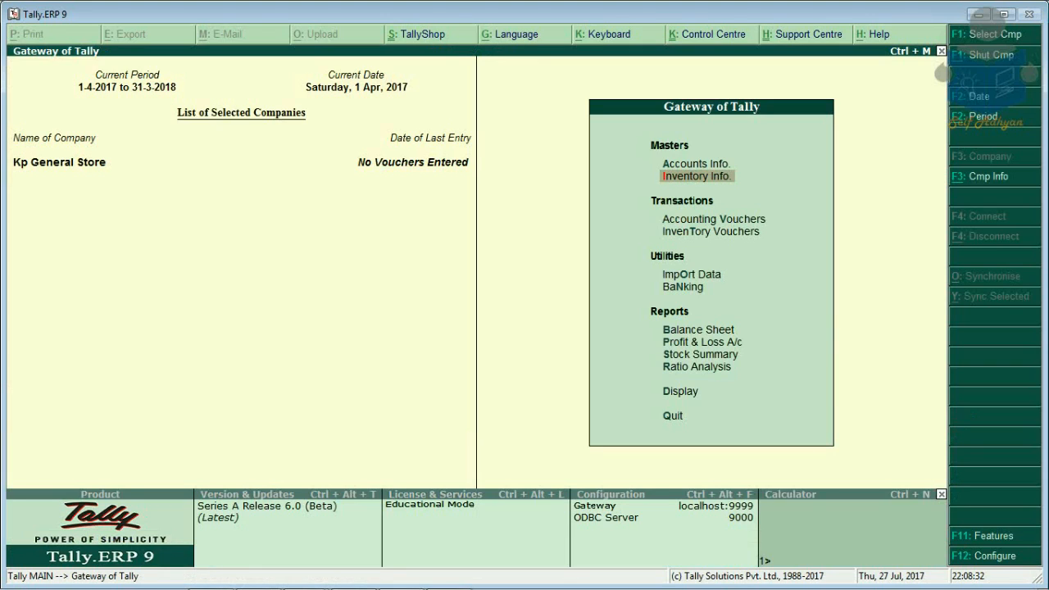
{"action": "key", "text": "Down"}
{"action": "key", "text": "Return"}
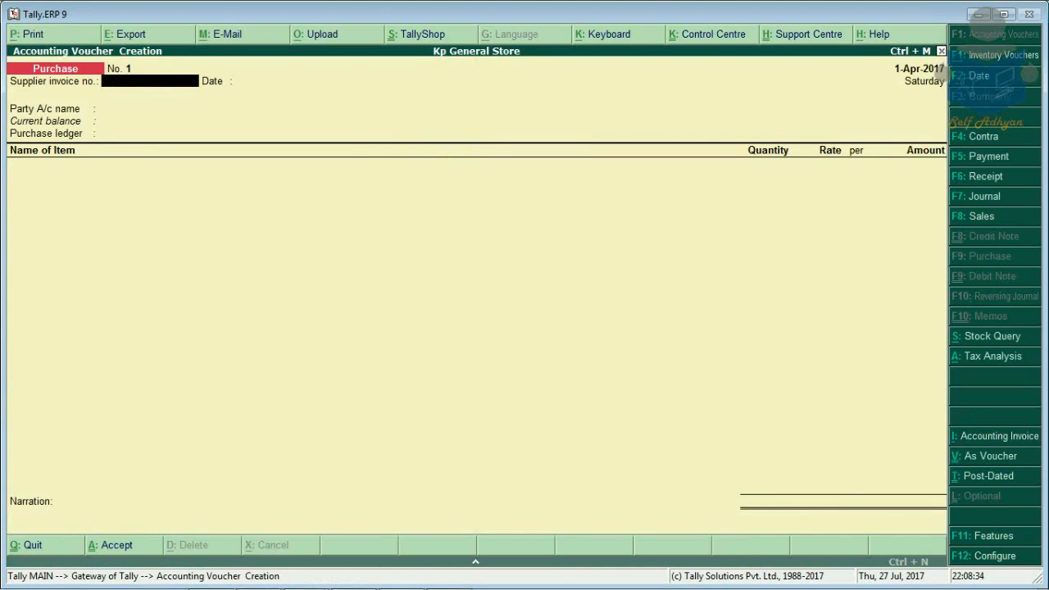
{"action": "key", "text": "F2"}
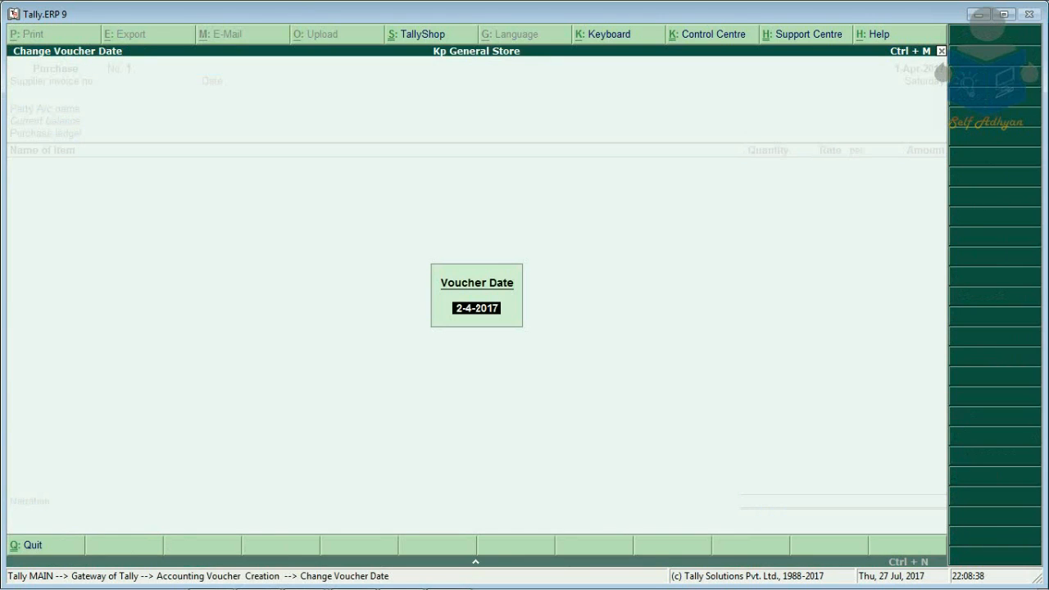
{"action": "type", "text": "1-7"}
{"action": "key", "text": "Return"}
{"action": "key", "text": "Return"}
{"action": "key", "text": "Return"}
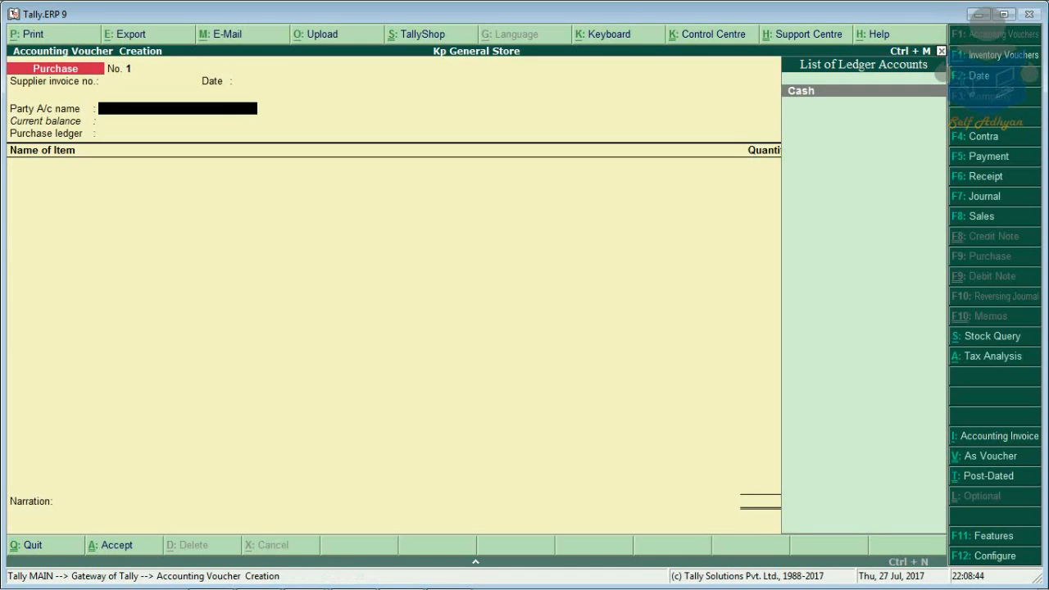
Step: Create a supplier party ledger under Sundry Creditors with state Delhi
{"action": "key", "text": "alt+c"}
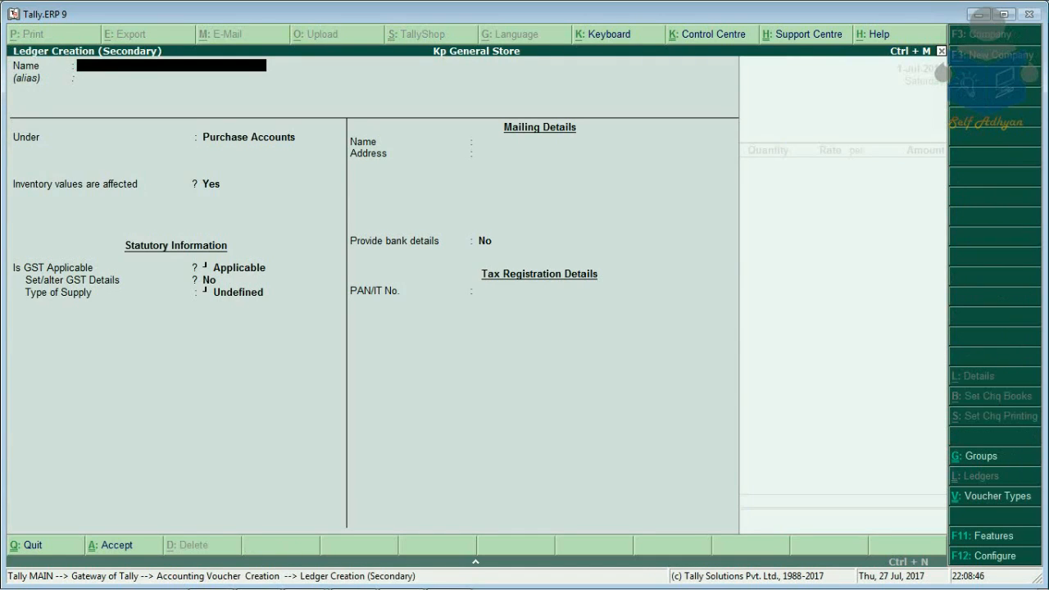
{"action": "type", "text": "Kapil"}
{"action": "key", "text": "Return"}
{"action": "key", "text": "Return"}
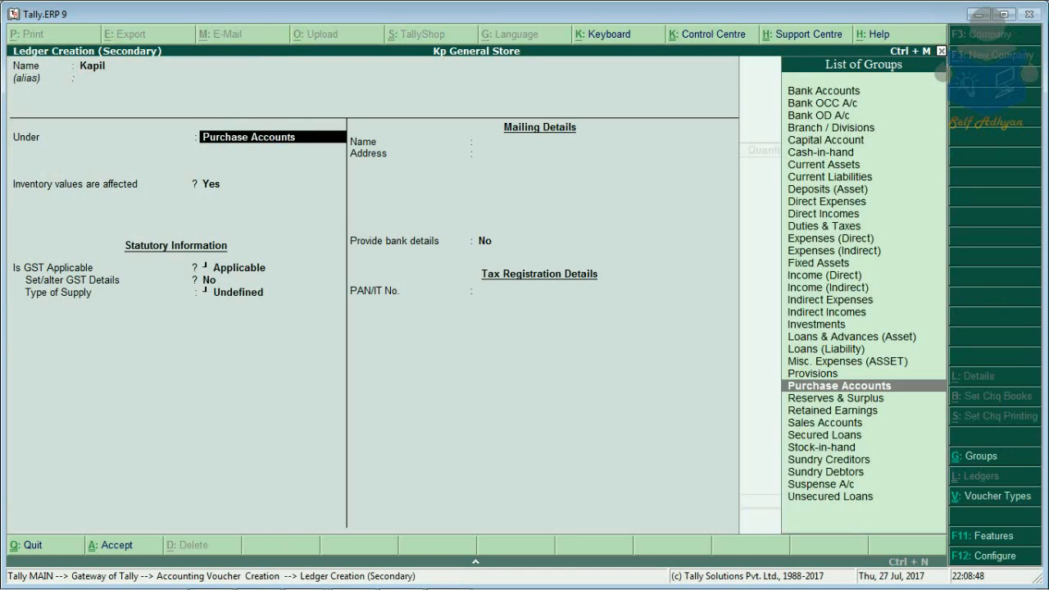
{"action": "type", "text": "S"}
{"action": "key", "text": "Up"}
{"action": "key", "text": "Up"}
{"action": "key", "text": "Return"}
{"action": "key", "text": "Return"}
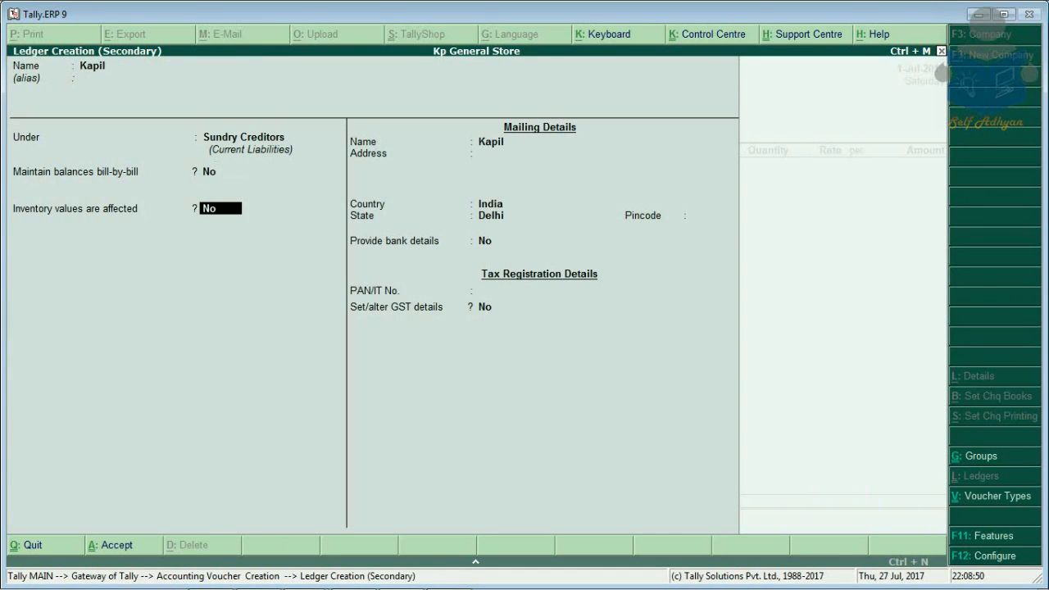
{"action": "key", "text": "Return"}
{"action": "key", "text": "Return"}
{"action": "key", "text": "Return"}
{"action": "key", "text": "Return"}
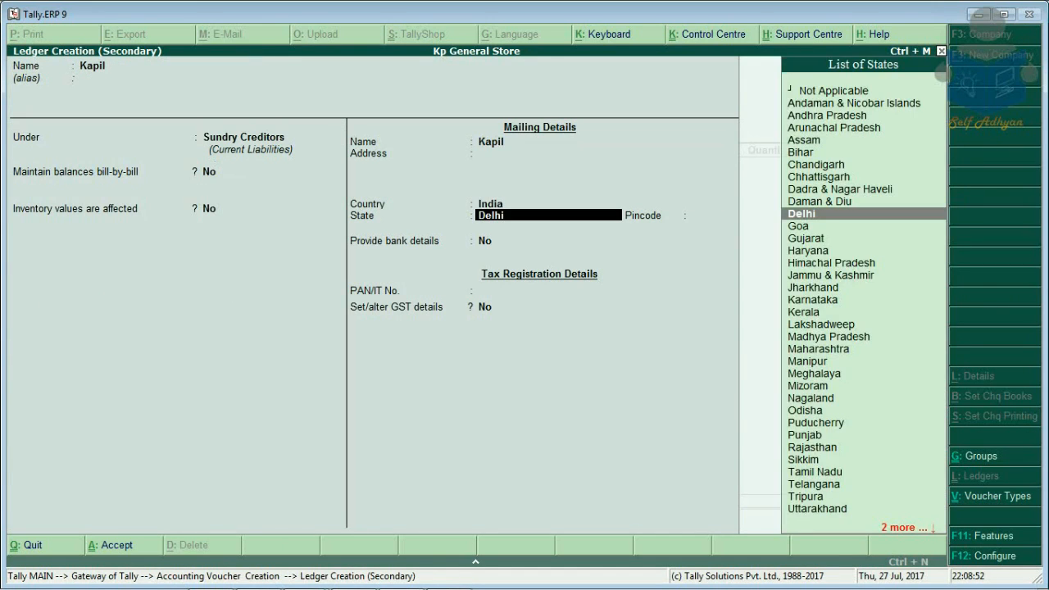
{"action": "key", "text": "Return"}
Step: Give the supplier Regular GST registration with a GSTIN and save it as the voucher party
{"action": "key", "text": "Return"}
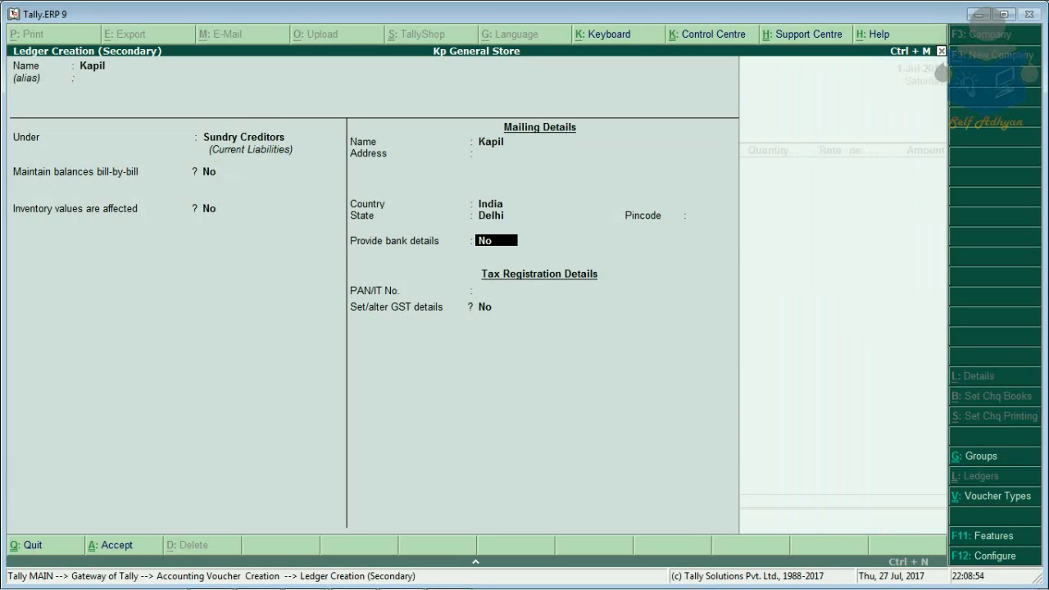
{"action": "key", "text": "Return"}
{"action": "key", "text": "Return"}
{"action": "key", "text": "y"}
{"action": "key", "text": "Return"}
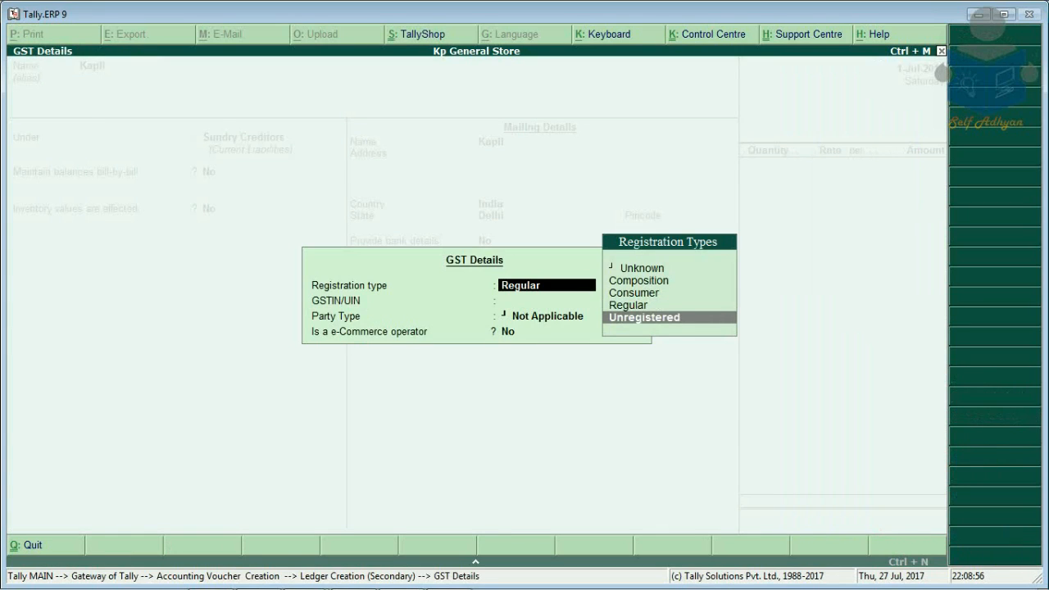
{"action": "key", "text": "Up"}
{"action": "key", "text": "Up"}
{"action": "key", "text": "Down"}
{"action": "key", "text": "Return"}
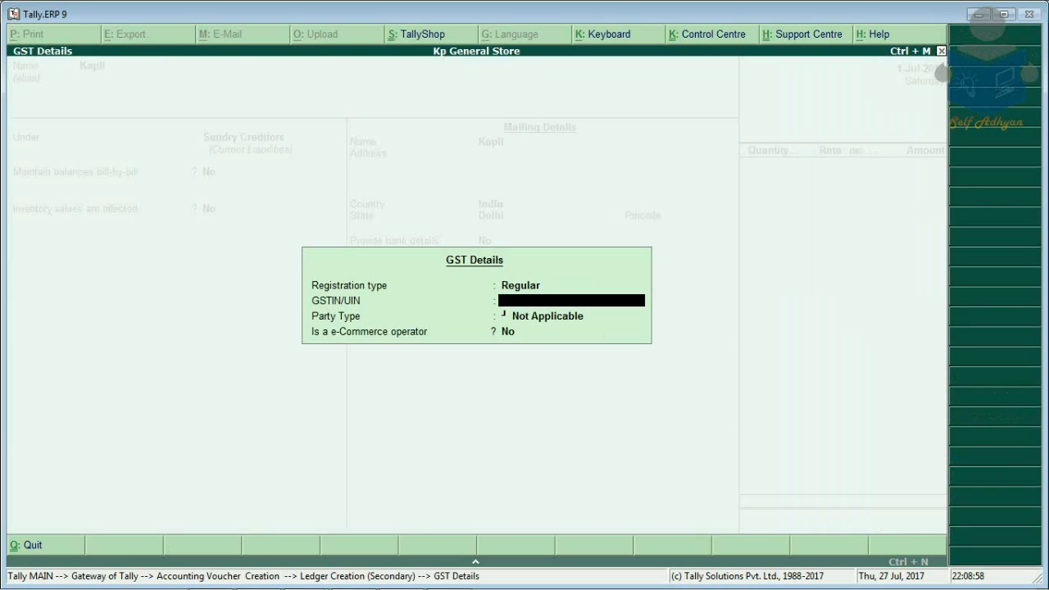
{"action": "type", "text": "384723843"}
{"action": "key", "text": "Return"}
{"action": "key", "text": "Return"}
{"action": "key", "text": "Return"}
{"action": "key", "text": "Return"}
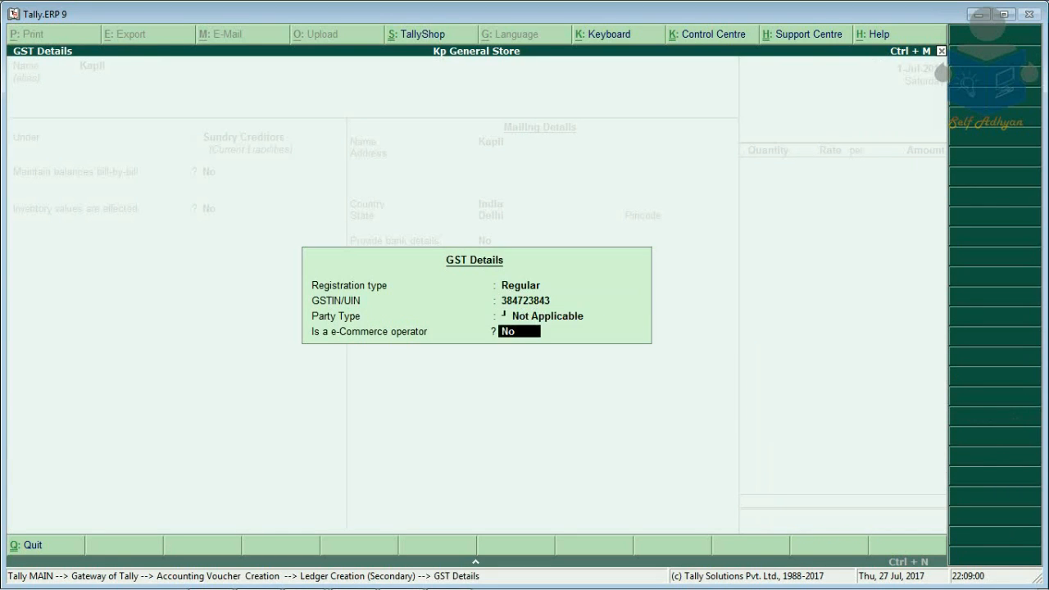
{"action": "key", "text": "Return"}
{"action": "key", "text": "Return"}
{"action": "key", "text": "Return"}
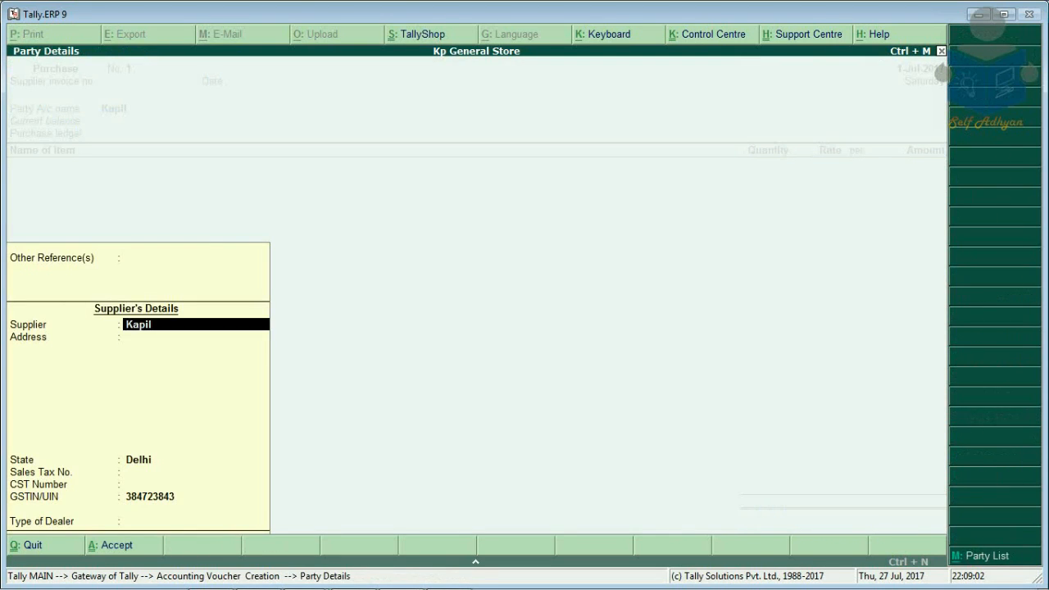
{"action": "key", "text": "Return"}
{"action": "key", "text": "Return"}
{"action": "key", "text": "Return"}
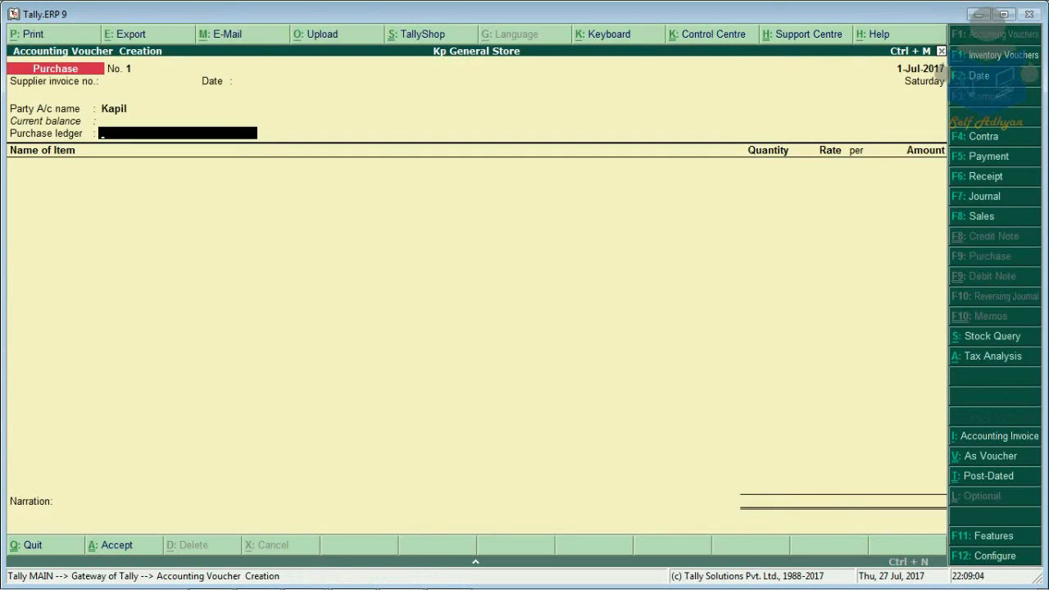
Step: Create ledger 'Purchase' under Purchase Accounts, GST applicable, supply type Goods
{"action": "key", "text": "alt+c"}
{"action": "type", "text": "Purchase"}
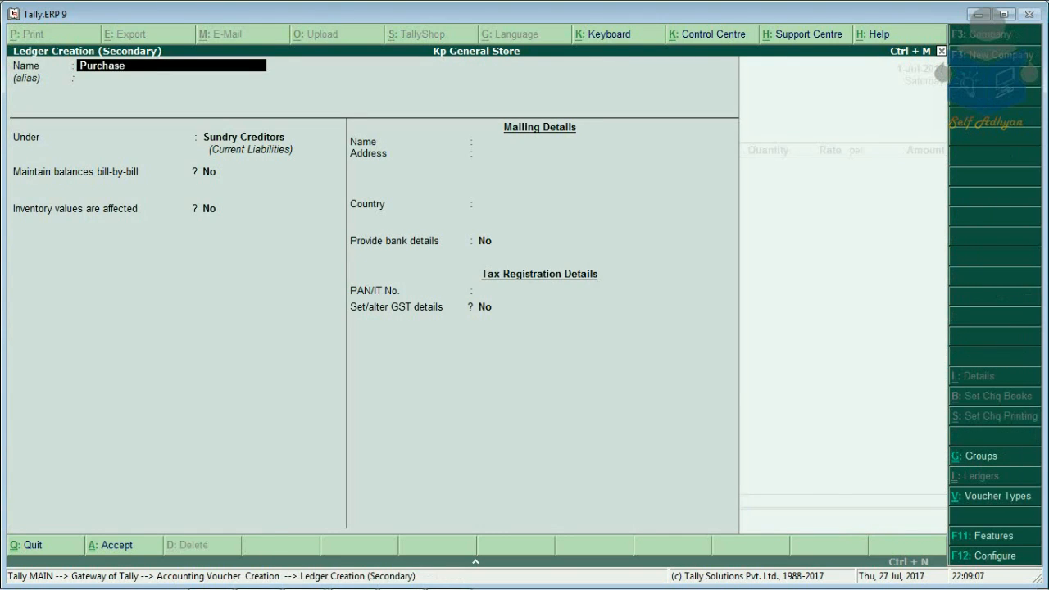
{"action": "key", "text": "Return"}
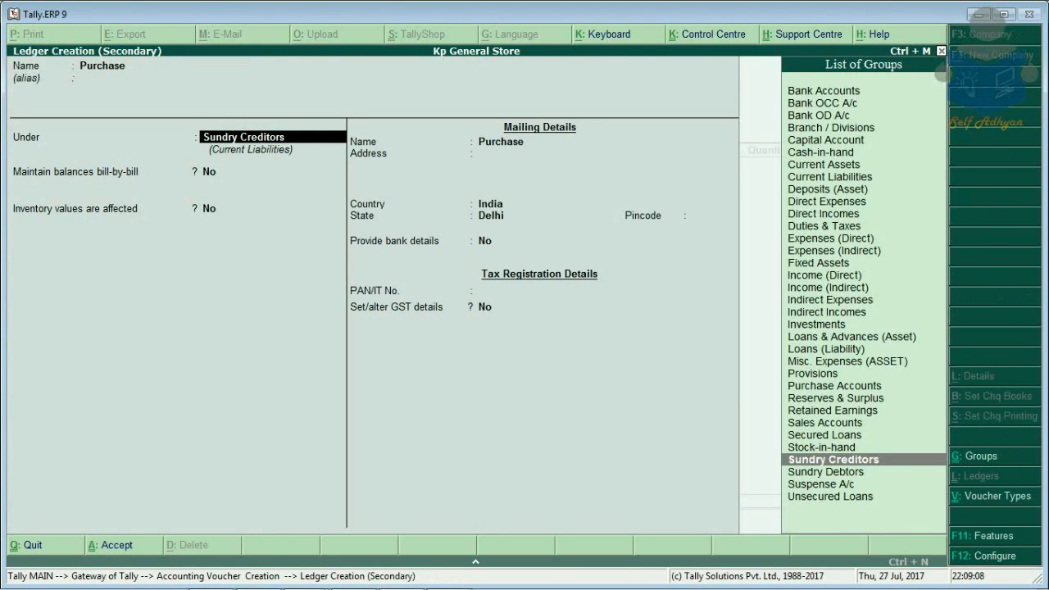
{"action": "type", "text": "p"}
{"action": "key", "text": "Return"}
{"action": "key", "text": "Return"}
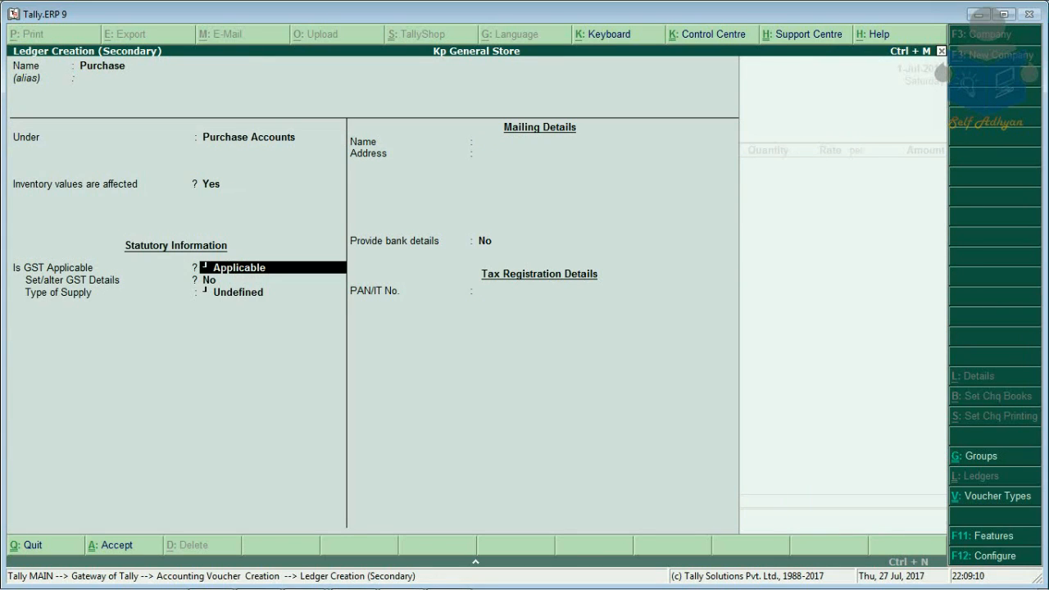
{"action": "key", "text": "Return"}
{"action": "key", "text": "Return"}
{"action": "key", "text": "Down"}
{"action": "key", "text": "Return"}
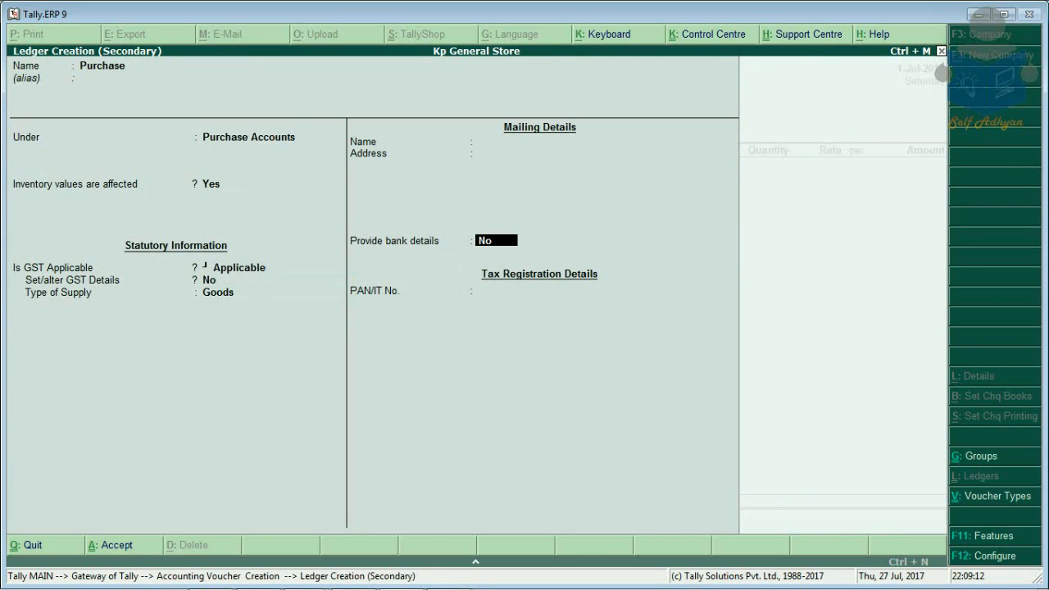
{"action": "key", "text": "Return"}
{"action": "key", "text": "Return"}
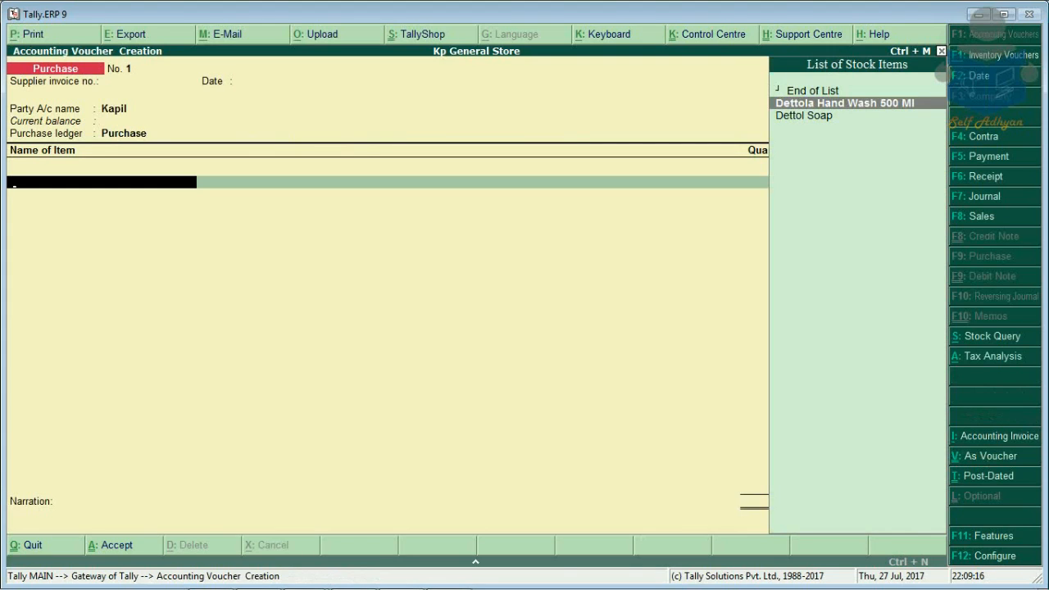
Step: Add Dettola Hand Wash 500 Ml, 100 pcs at 150.00, for 15,000.00
{"action": "key", "text": "Return"}
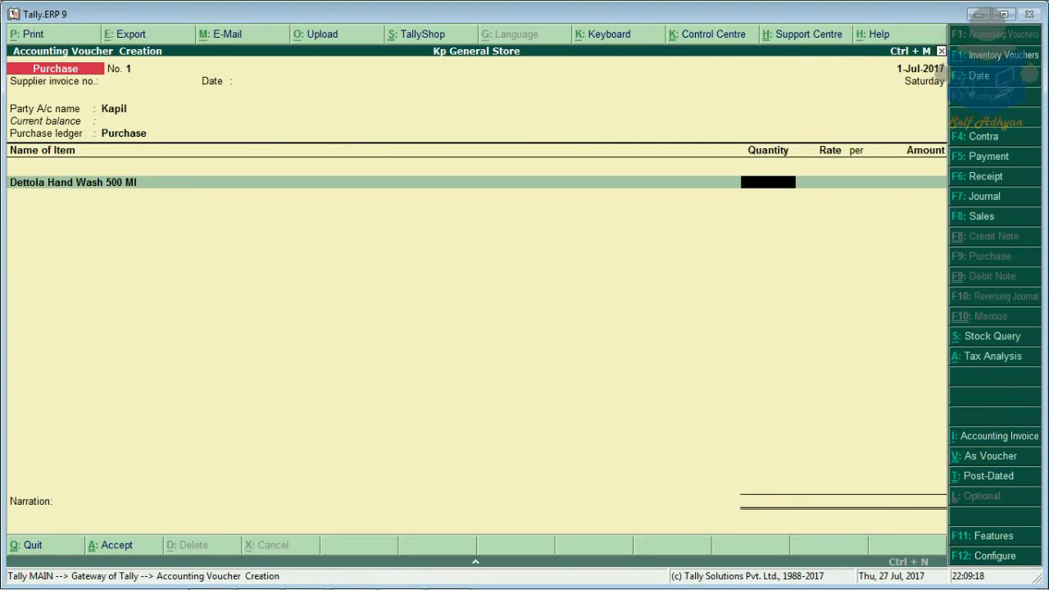
{"action": "type", "text": "100"}
{"action": "key", "text": "Return"}
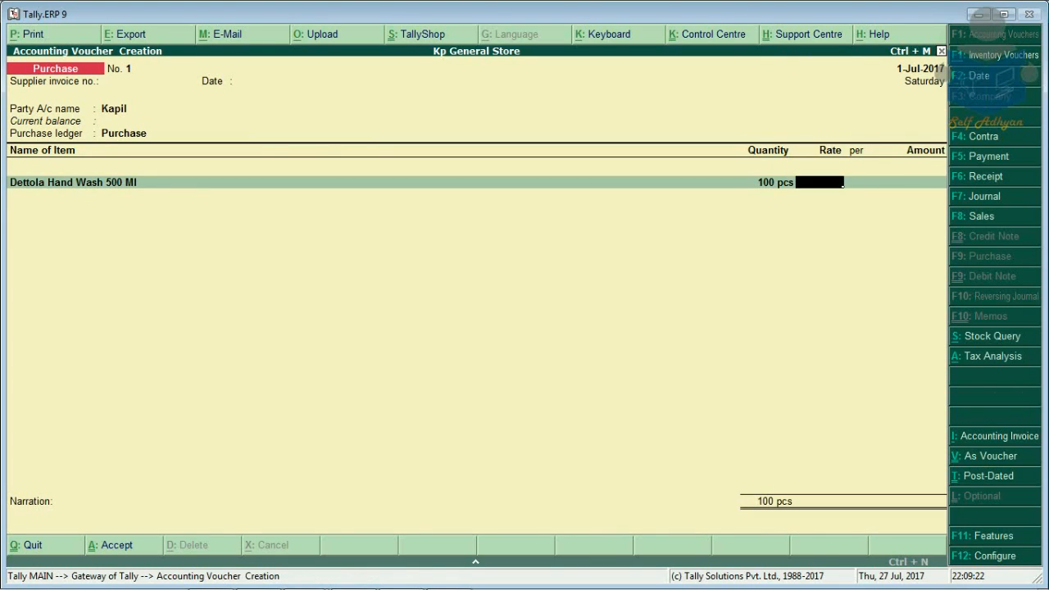
{"action": "type", "text": "150"}
{"action": "key", "text": "Return"}
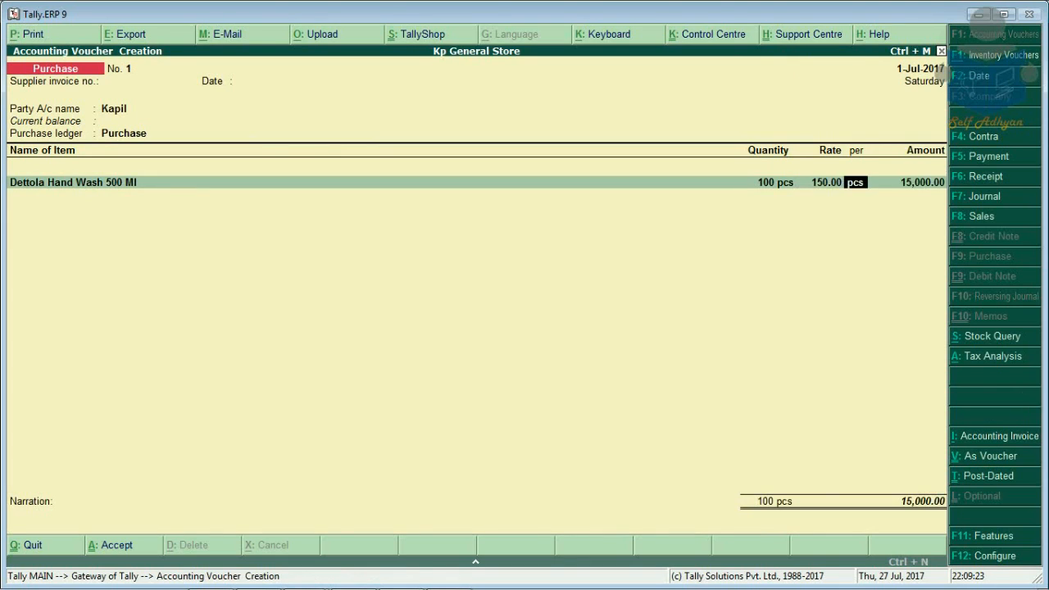
{"action": "key", "text": "Return"}
Step: Add Dettol Soap, 100 pcs at 5.00, as the second item
{"action": "key", "text": "Return"}
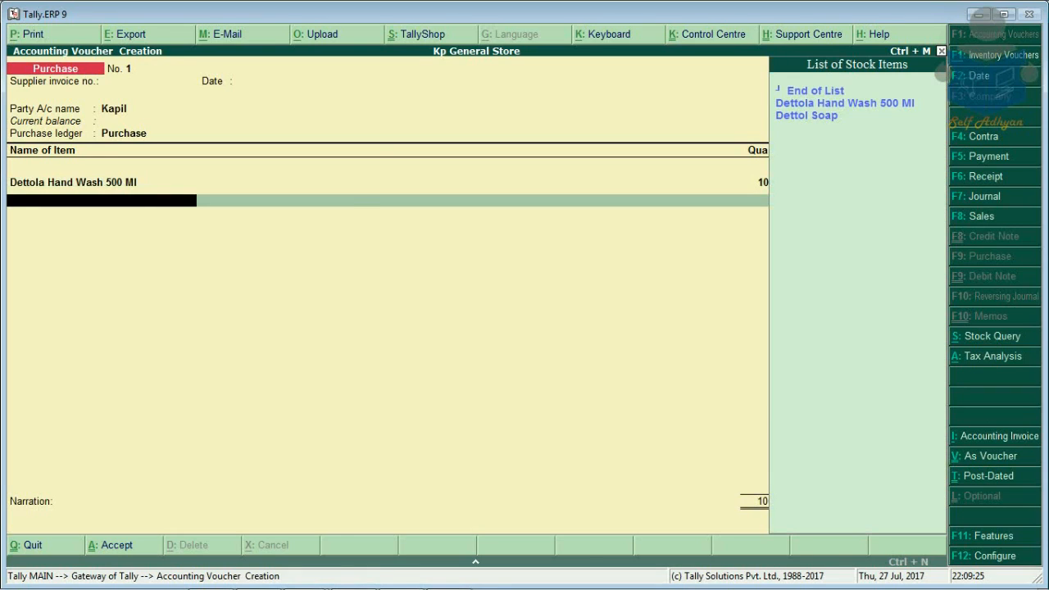
{"action": "key", "text": "Return"}
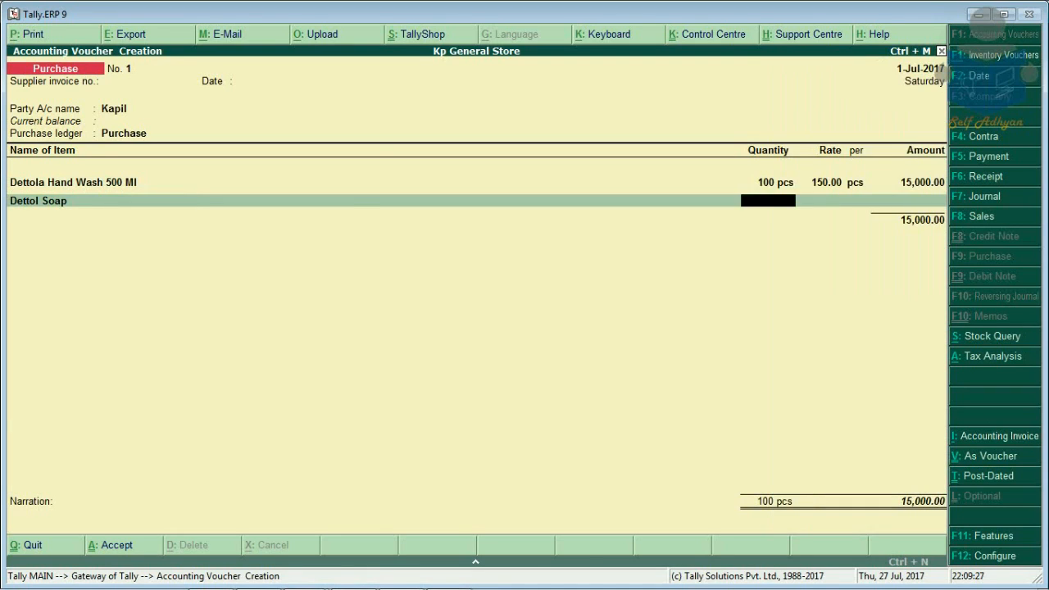
{"action": "type", "text": "100"}
{"action": "key", "text": "Return"}
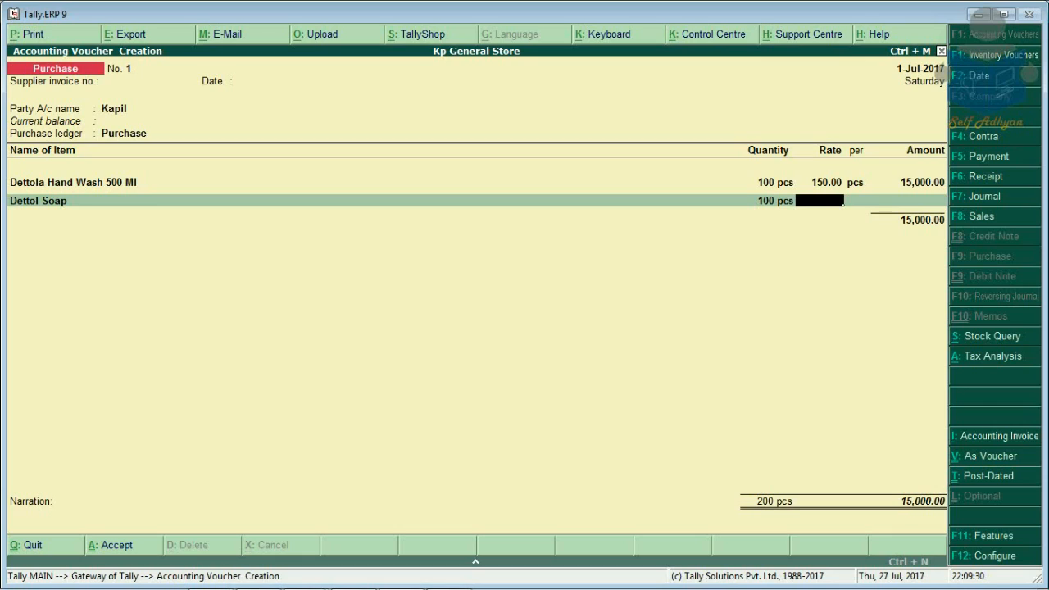
{"action": "type", "text": "5"}
{"action": "key", "text": "Return"}
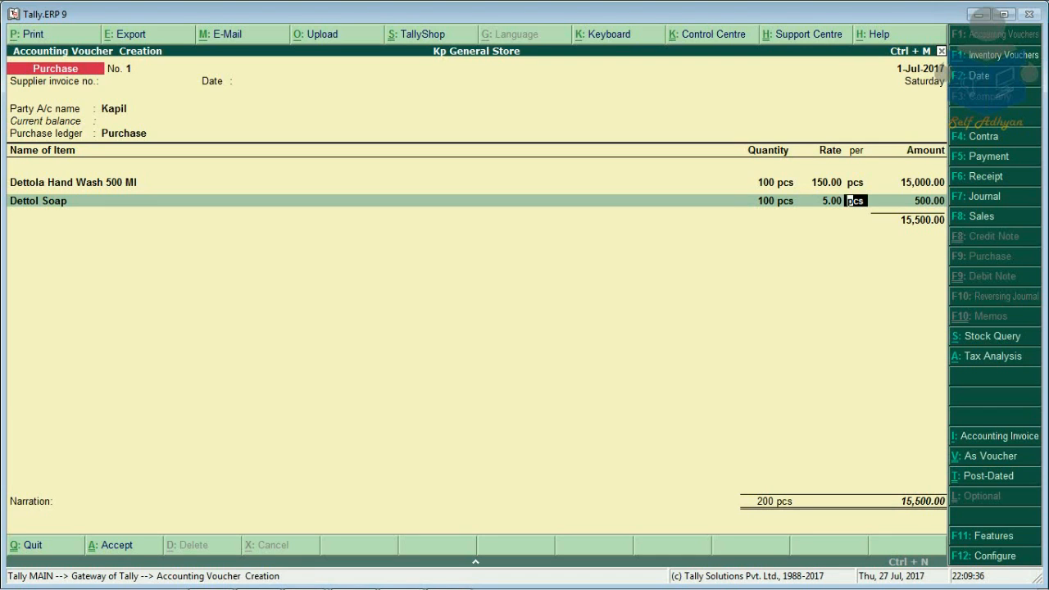
Step: Set 'Use separate actual and billed quantity columns' to Yes in inventory features
{"action": "key", "text": "F11"}
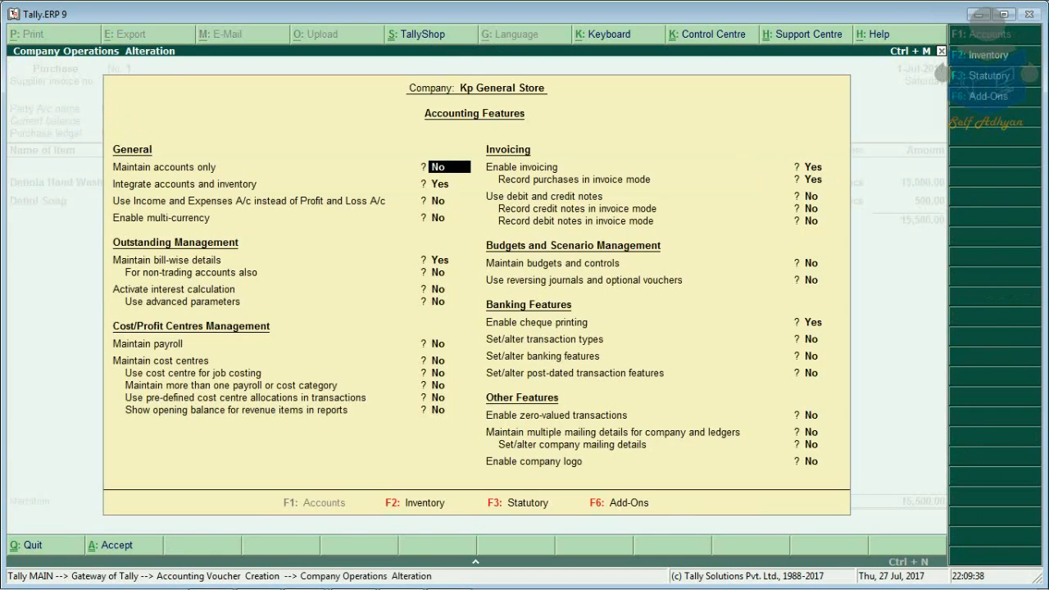
{"action": "key", "text": "F2"}
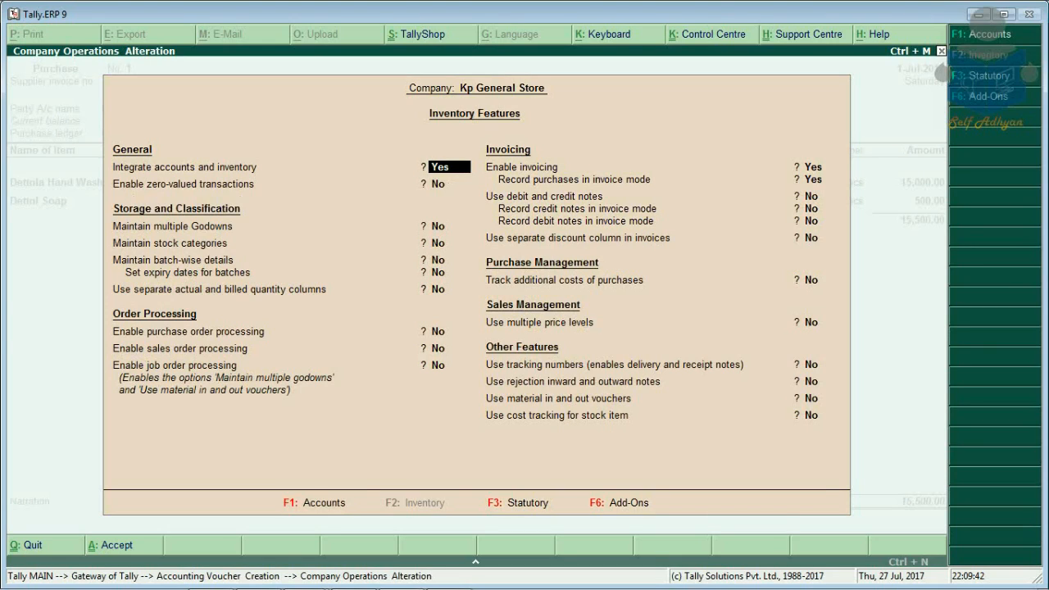
{"action": "left_click", "coordinate": [442, 289]}
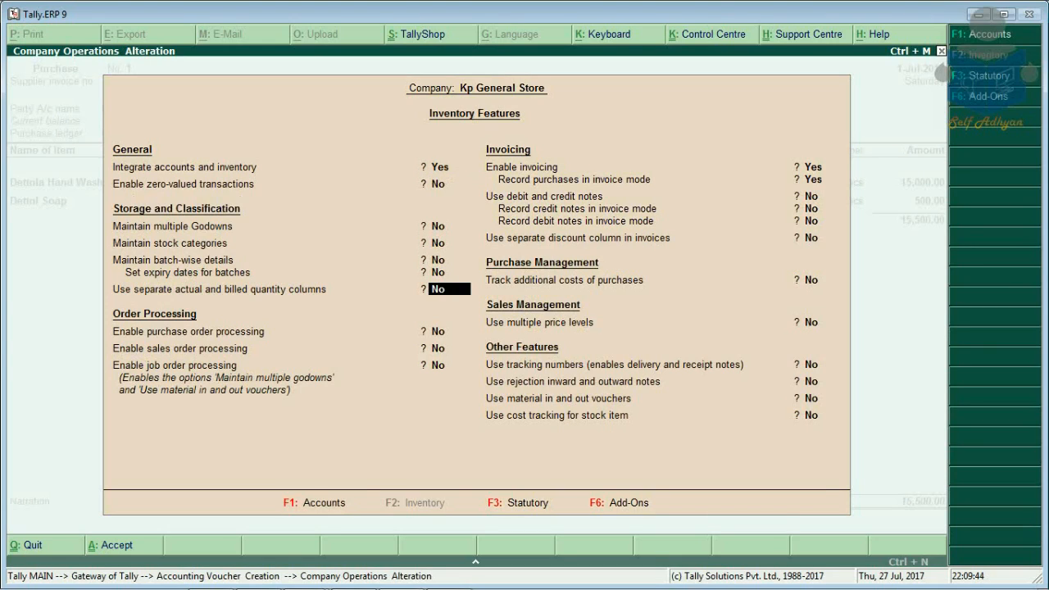
{"action": "type", "text": "yes"}
{"action": "key", "text": "Return"}
{"action": "key", "text": "Return"}
{"action": "key", "text": "Return"}
{"action": "key", "text": "Return"}
{"action": "key", "text": "Return"}
{"action": "key", "text": "Return"}
{"action": "key", "text": "Return"}
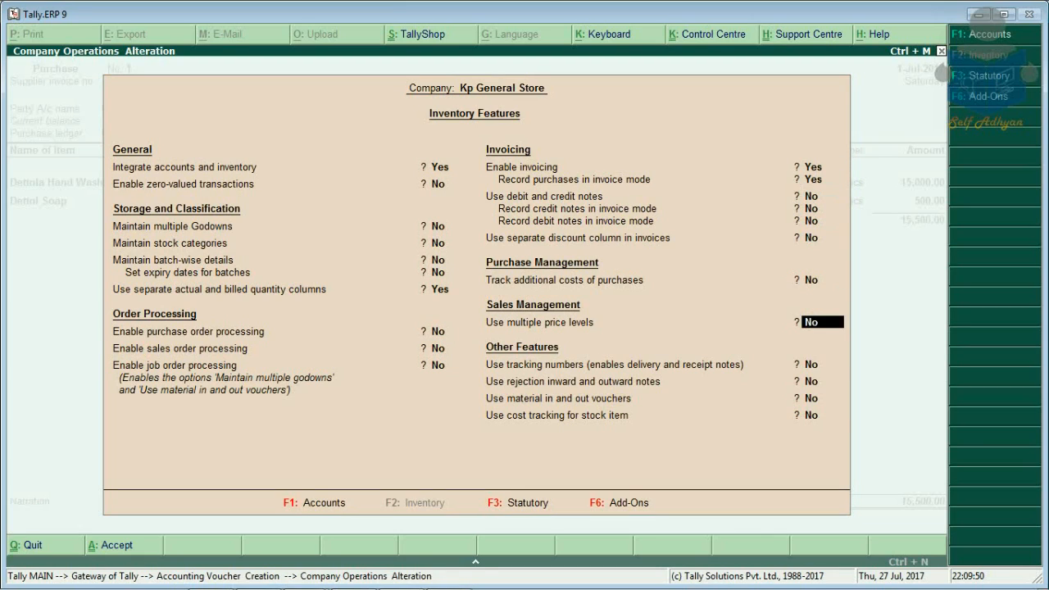
{"action": "key", "text": "Return"}
{"action": "key", "text": "Return"}
{"action": "key", "text": "Return"}
{"action": "key", "text": "Return"}
{"action": "key", "text": "Return"}
{"action": "key", "text": "Return"}
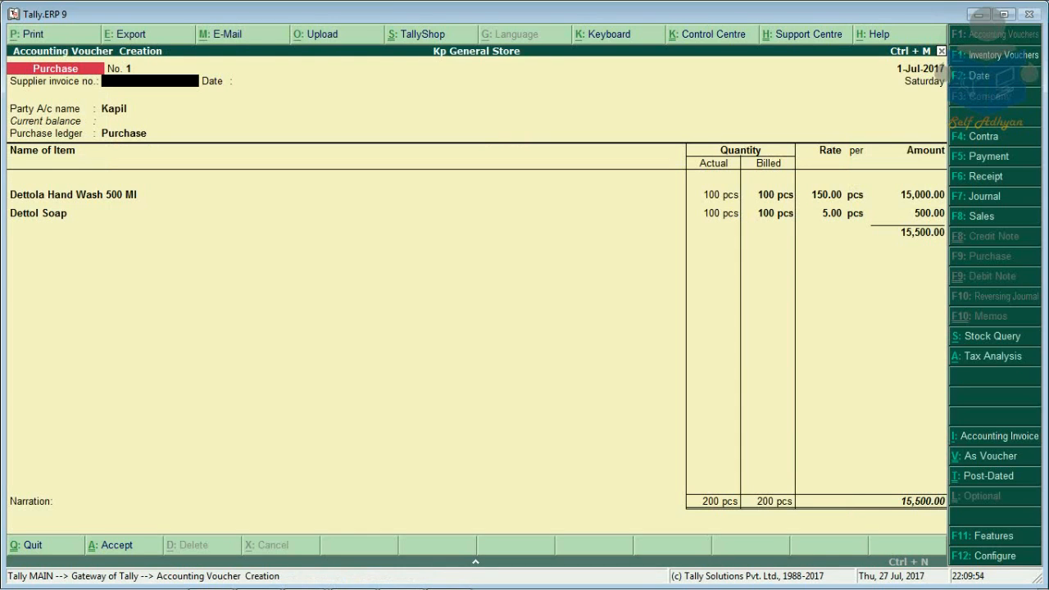
Step: Change Dettol Soap's billed quantity to 50 pcs, making its amount 250.00
{"action": "left_click", "coordinate": [769, 213]}
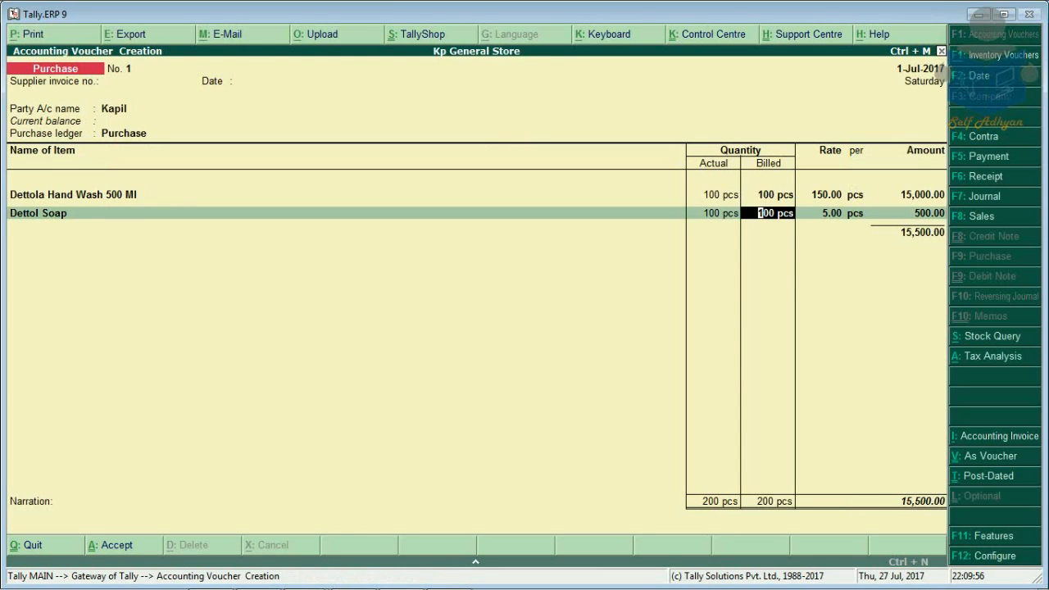
{"action": "type", "text": "50"}
{"action": "key", "text": "Return"}
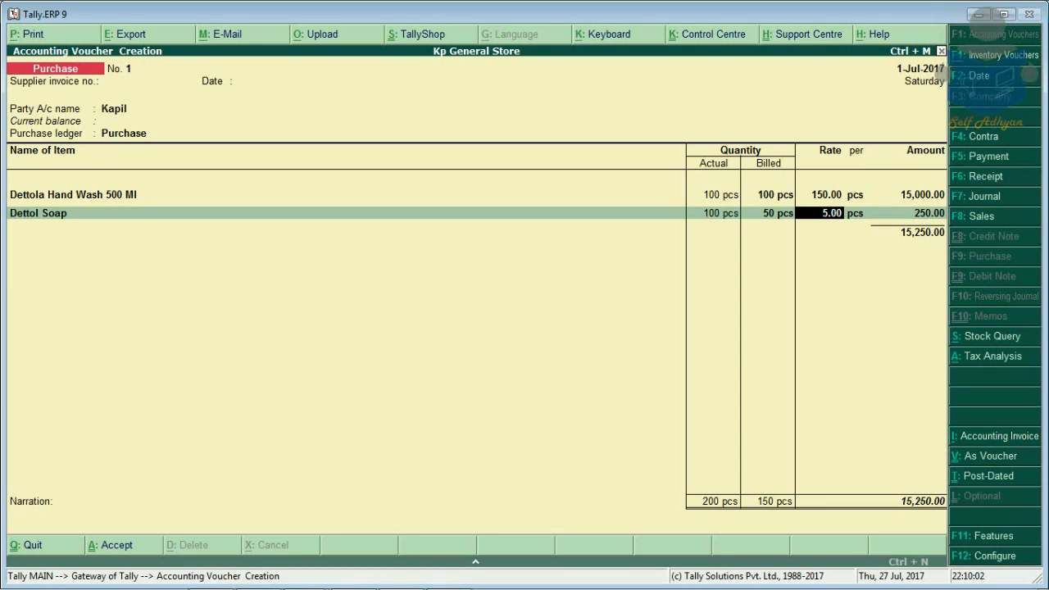
{"action": "key", "text": "Return"}
{"action": "key", "text": "Return"}
{"action": "key", "text": "Return"}
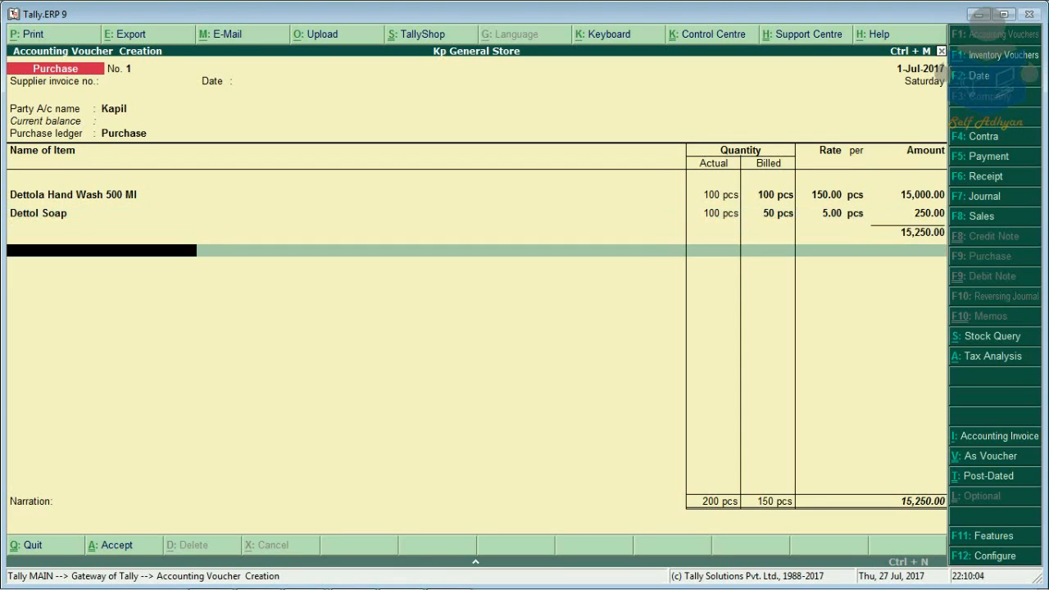
{"action": "key", "text": "Return"}
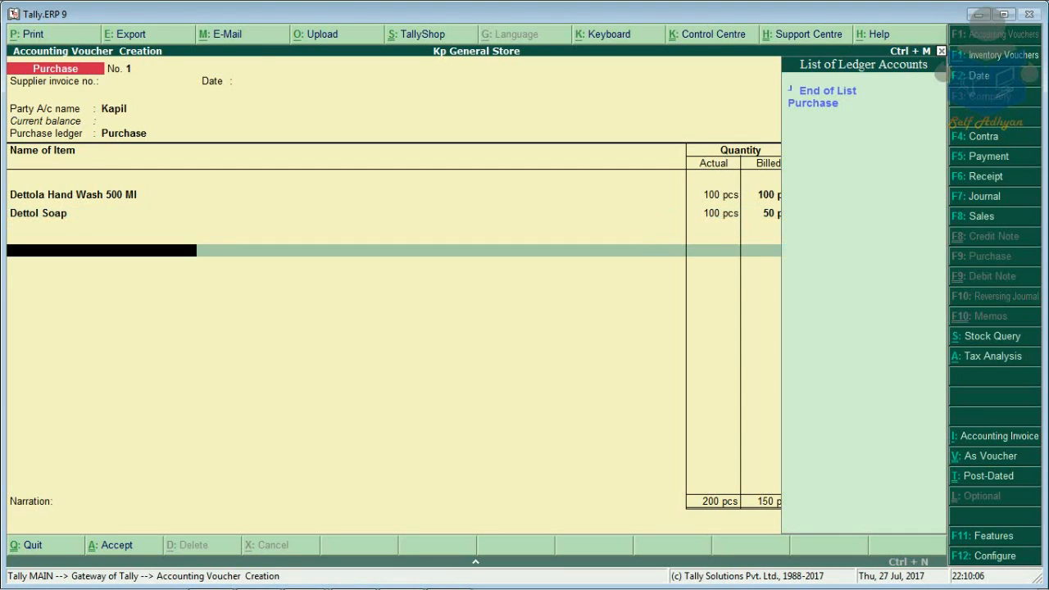
Step: Create the Cgst ledger under Duties & Taxes as GST Central Tax
{"action": "key", "text": "alt+c"}
{"action": "type", "text": "Cgst"}
{"action": "key", "text": "Return"}
{"action": "key", "text": "Return"}
{"action": "type", "text": "D"}
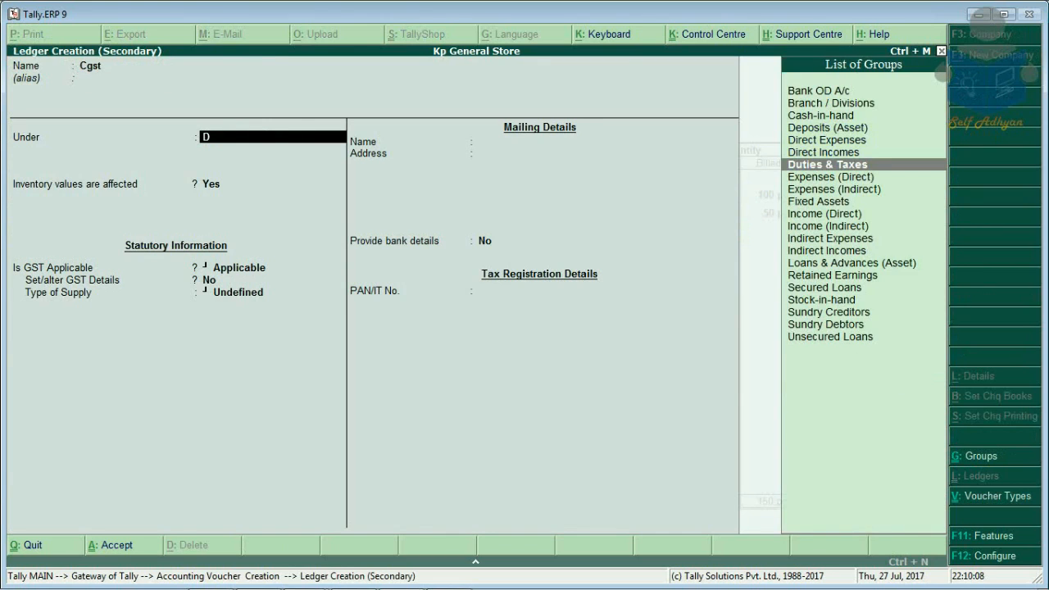
{"action": "key", "text": "Return"}
{"action": "key", "text": "Up"}
{"action": "key", "text": "Return"}
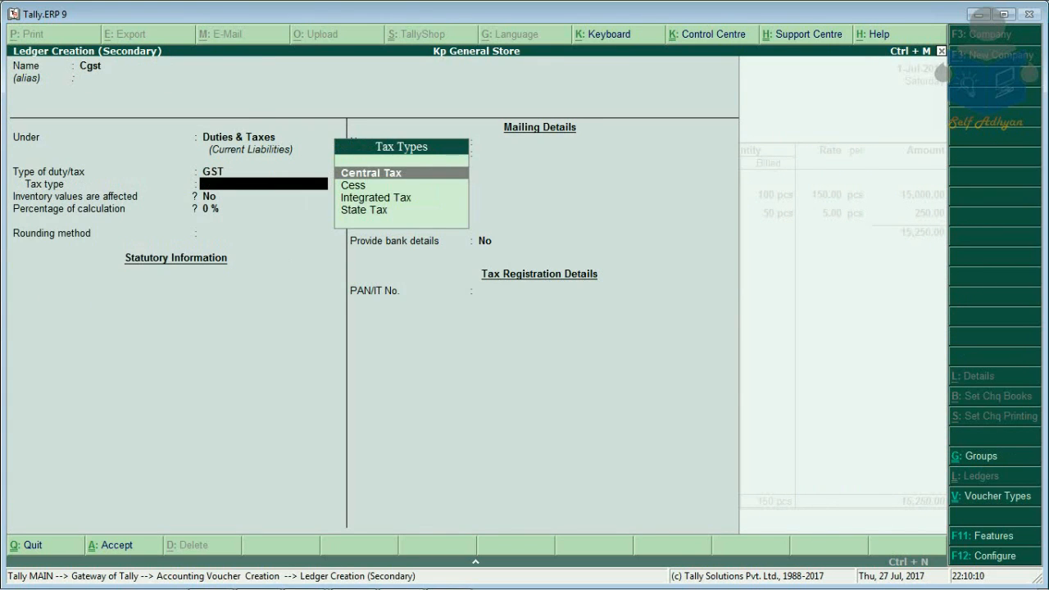
{"action": "key", "text": "Return"}
{"action": "key", "text": "Return"}
{"action": "key", "text": "Return"}
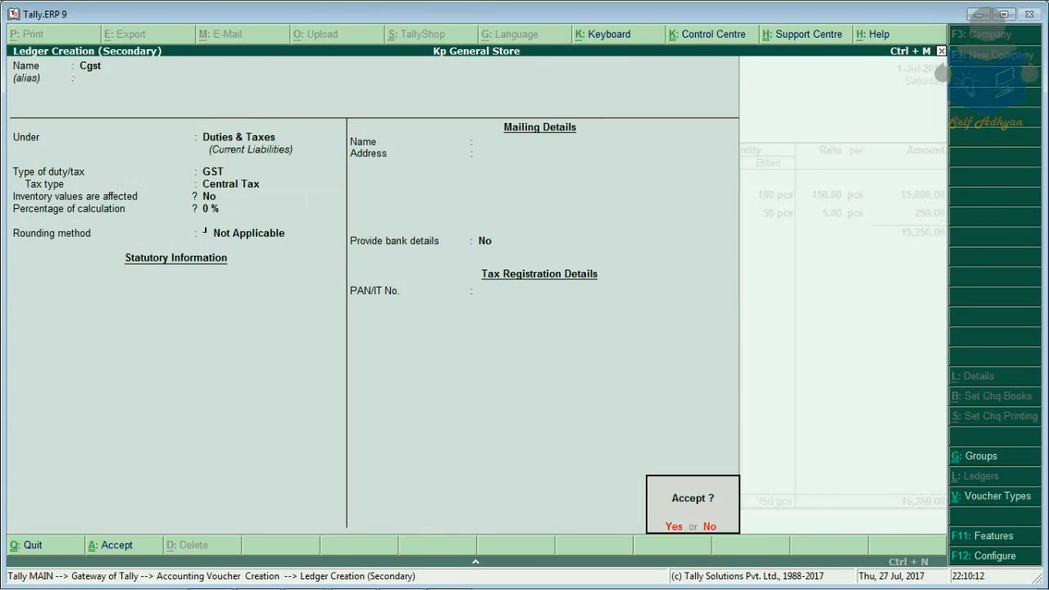
{"action": "key", "text": "Return"}
{"action": "key", "text": "Return"}
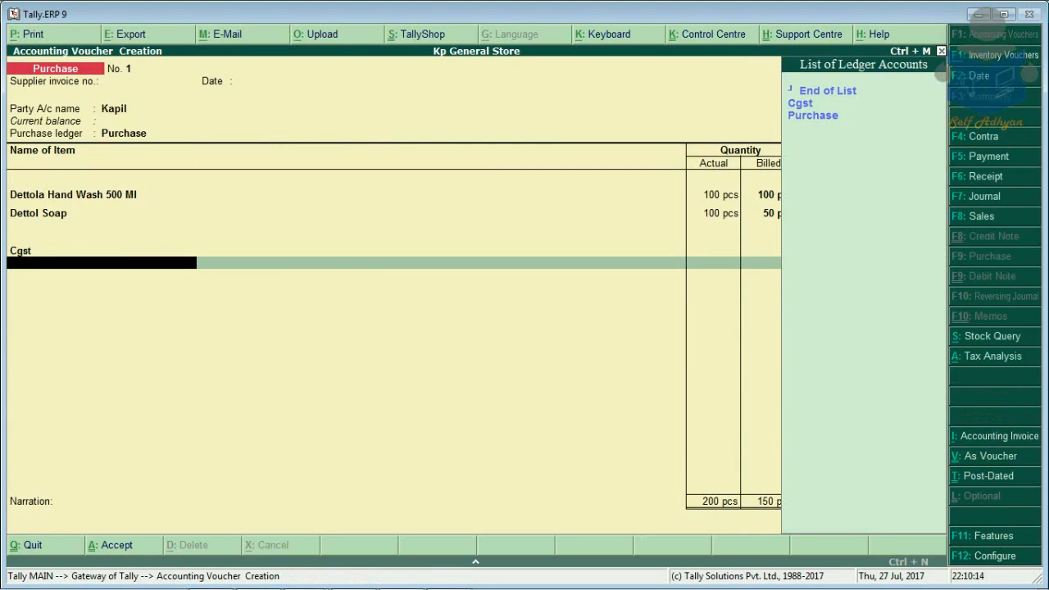
Step: Create the Sgst ledger under Duties & Taxes as GST State Tax
{"action": "key", "text": "Down"}
{"action": "key", "text": "alt+c"}
{"action": "type", "text": "S"}
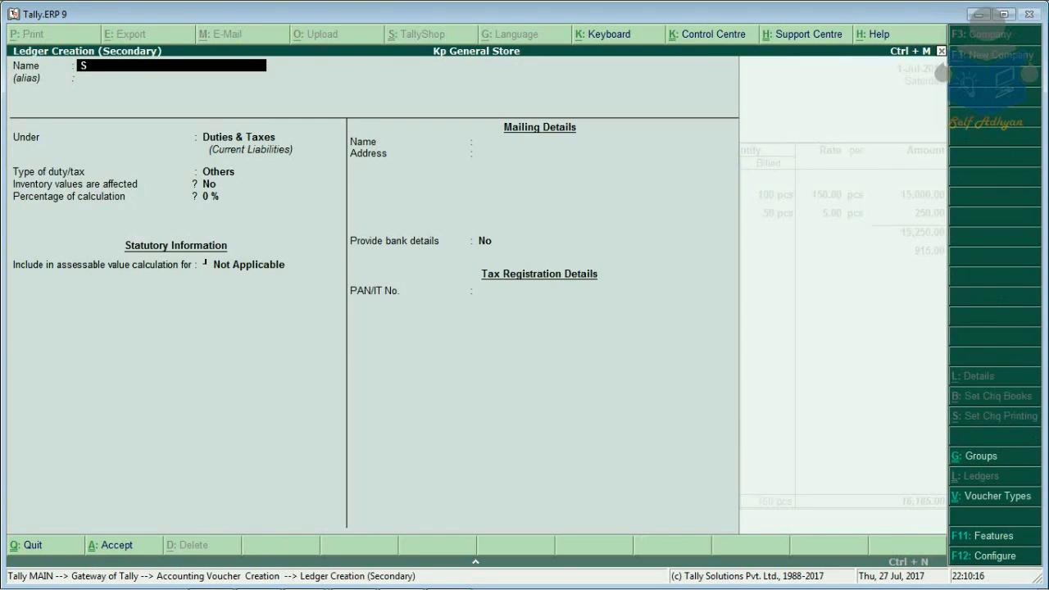
{"action": "type", "text": "gst"}
{"action": "key", "text": "Return"}
{"action": "key", "text": "Return"}
{"action": "key", "text": "Return"}
{"action": "key", "text": "Return"}
{"action": "key", "text": "Return"}
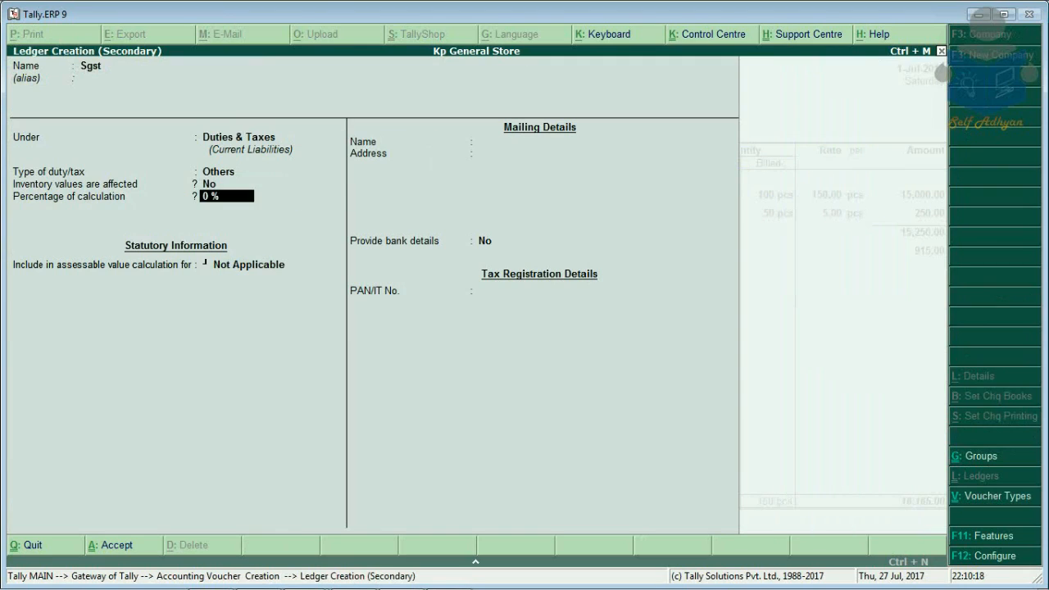
{"action": "key", "text": "Return"}
{"action": "key", "text": "Return"}
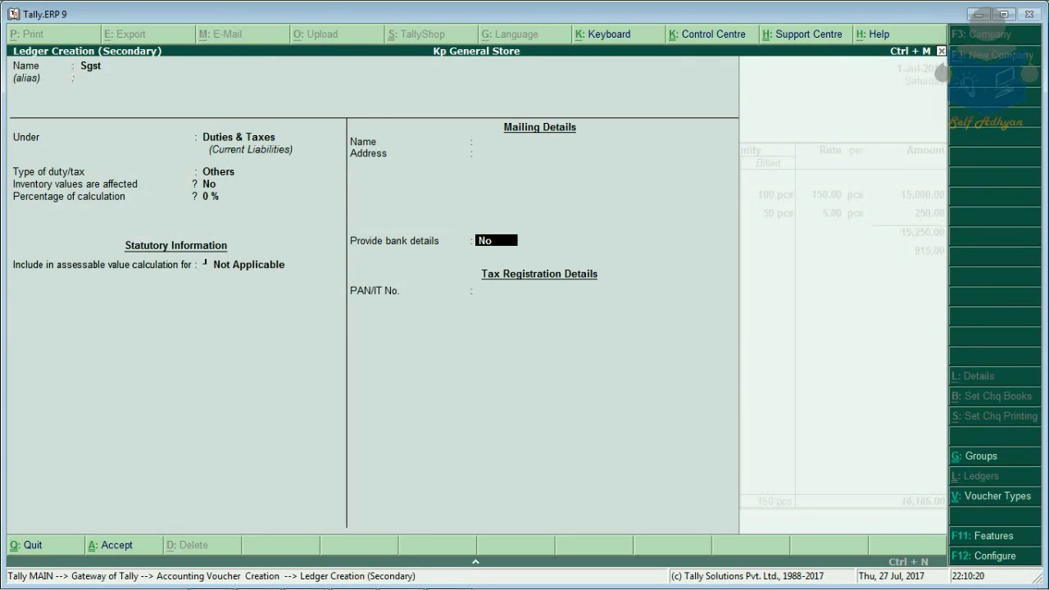
{"action": "key", "text": "BackSpace"}
{"action": "key", "text": "BackSpace"}
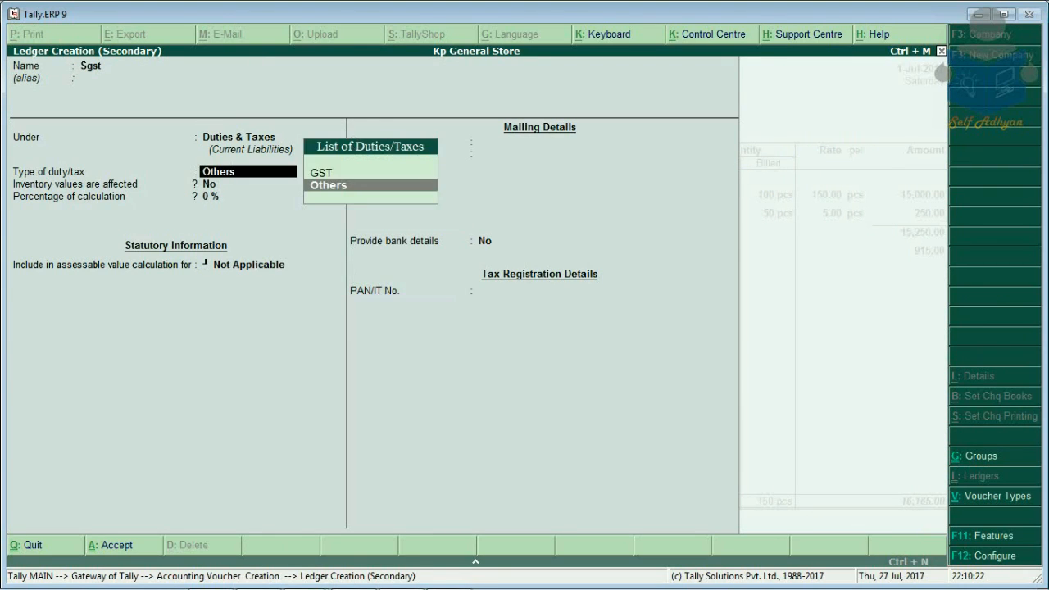
{"action": "key", "text": "Up"}
{"action": "key", "text": "Return"}
{"action": "key", "text": "Down"}
{"action": "key", "text": "Down"}
{"action": "key", "text": "Down"}
{"action": "key", "text": "Return"}
{"action": "key", "text": "Return"}
{"action": "key", "text": "Return"}
{"action": "key", "text": "Return"}
{"action": "key", "text": "Return"}
{"action": "key", "text": "Return"}
{"action": "key", "text": "Return"}
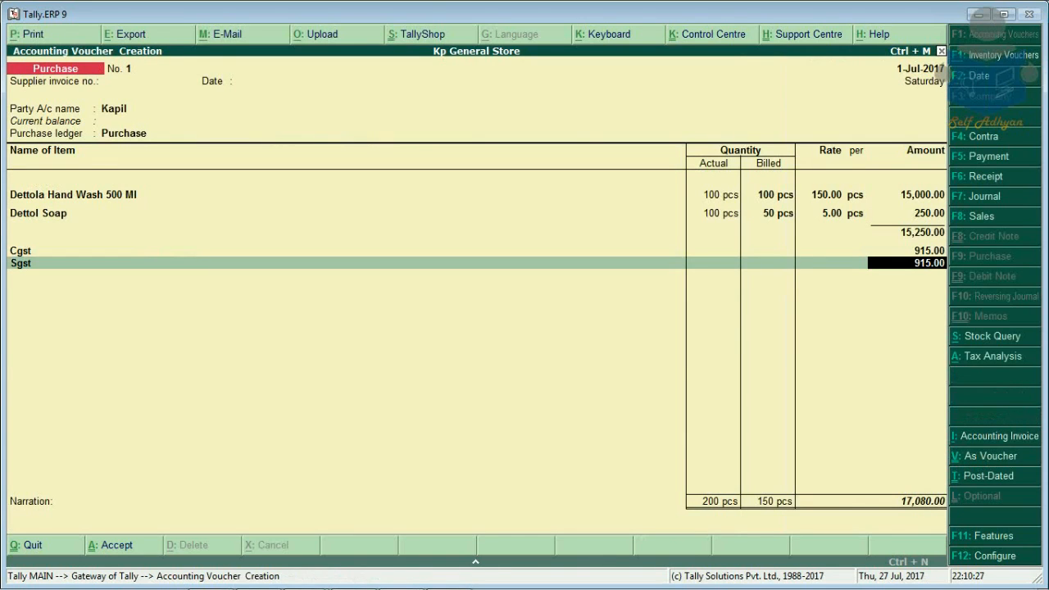
Step: Review the voucher's detailed per-item tax analysis
{"action": "key", "text": "alt+a"}
{"action": "key", "text": "alt+F1"}
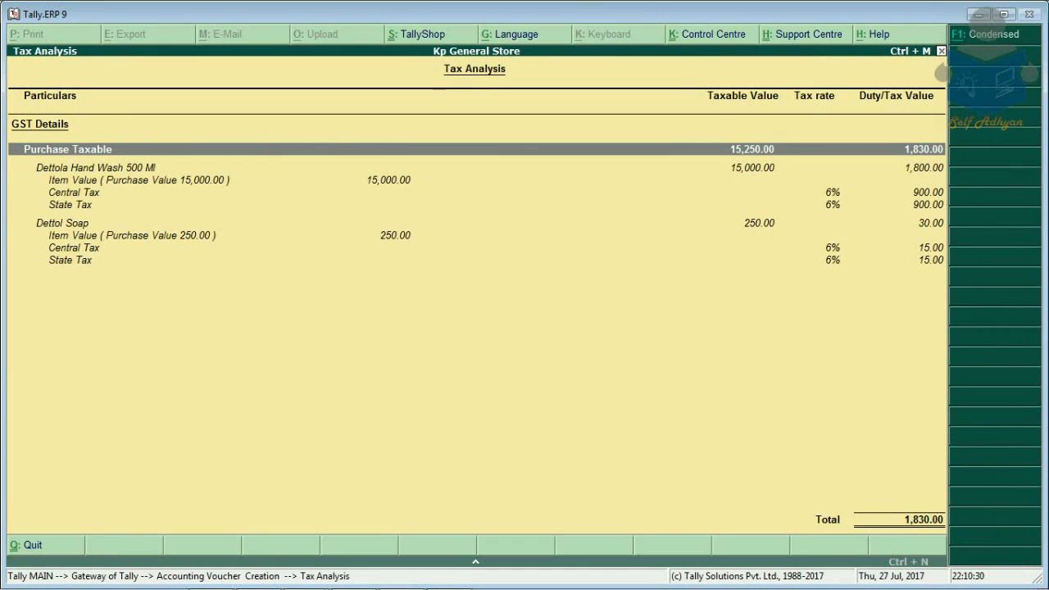
{"action": "key", "text": "Down"}
{"action": "key", "text": "Down"}
{"action": "key", "text": "Down"}
{"action": "key", "text": "Down"}
{"action": "key", "text": "Down"}
{"action": "key", "text": "Down"}
{"action": "key", "text": "Down"}
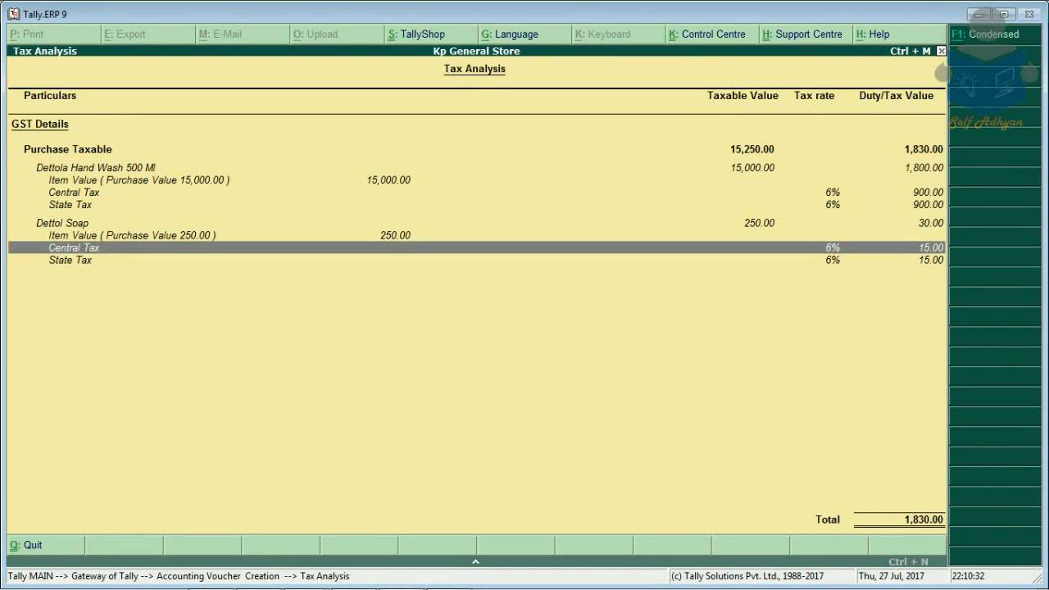
{"action": "key", "text": "Escape"}
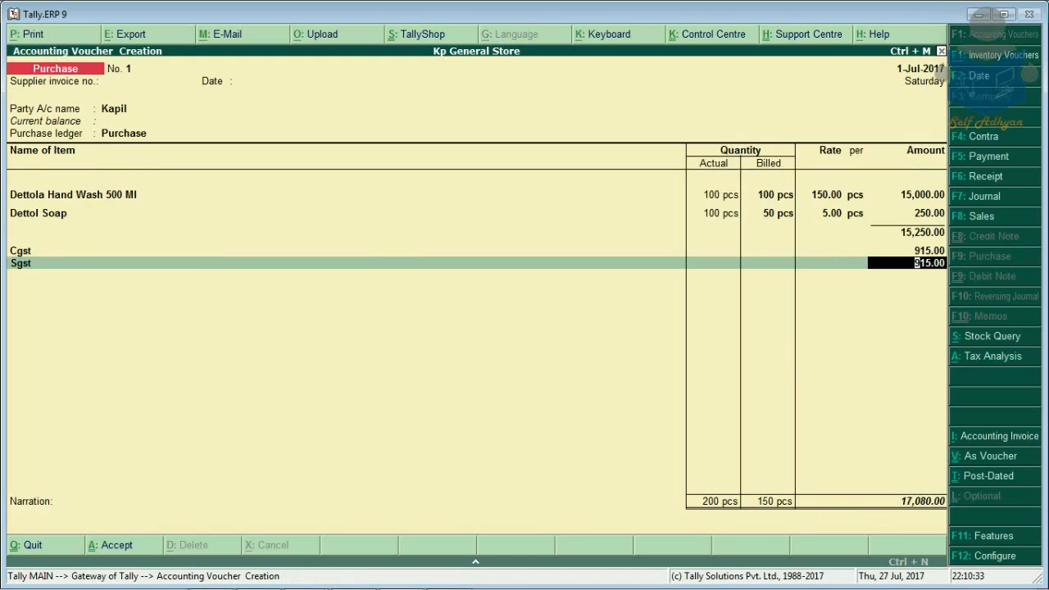
Step: Accept the 915.00 Sgst line and save purchase voucher No. 1
{"action": "key", "text": "Return"}
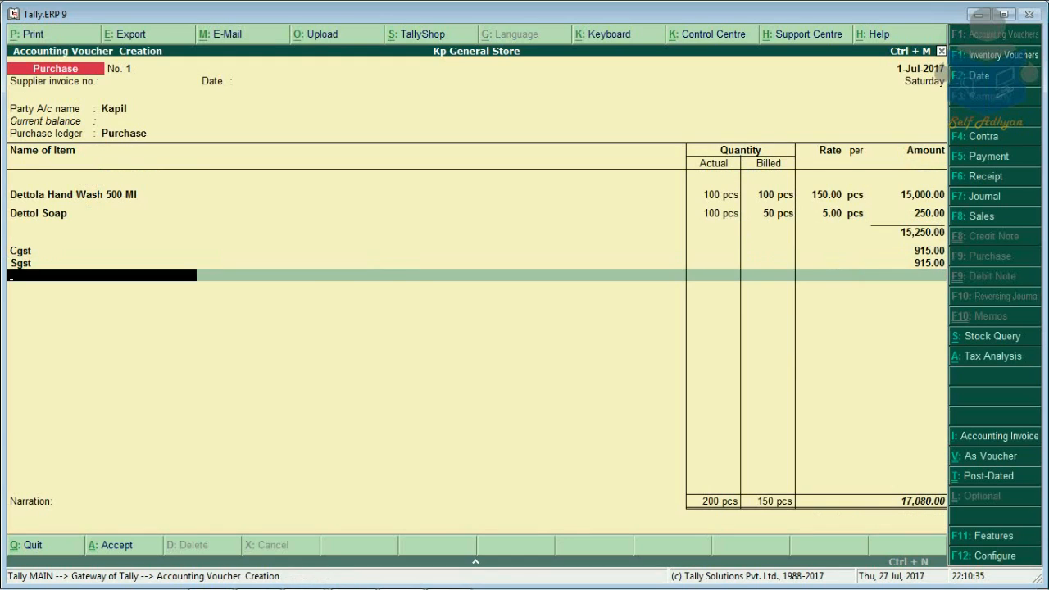
{"action": "key", "text": "Return"}
{"action": "key", "text": "Return"}
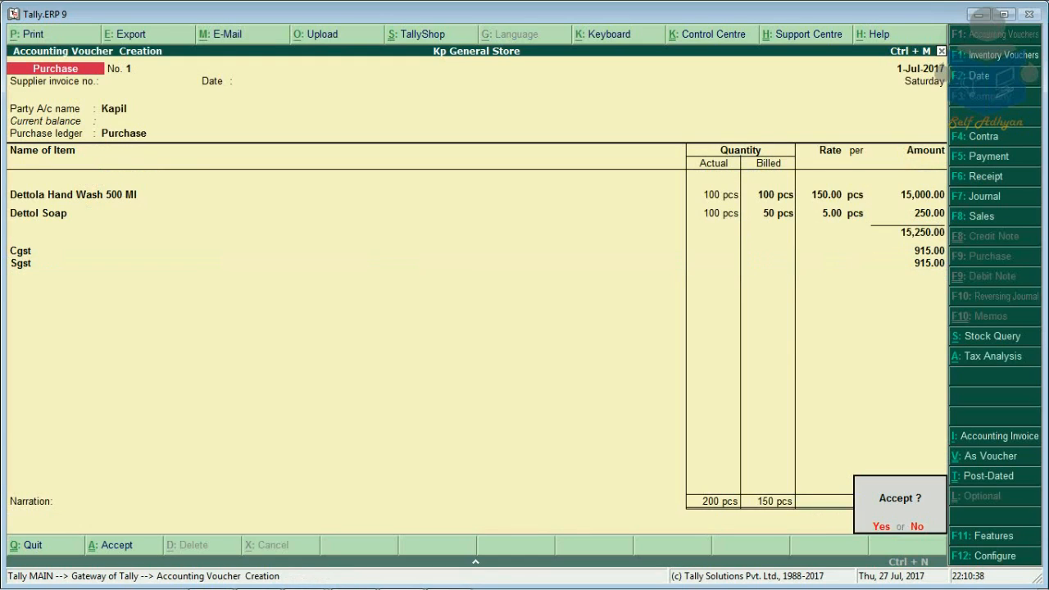
{"action": "key", "text": "Return"}
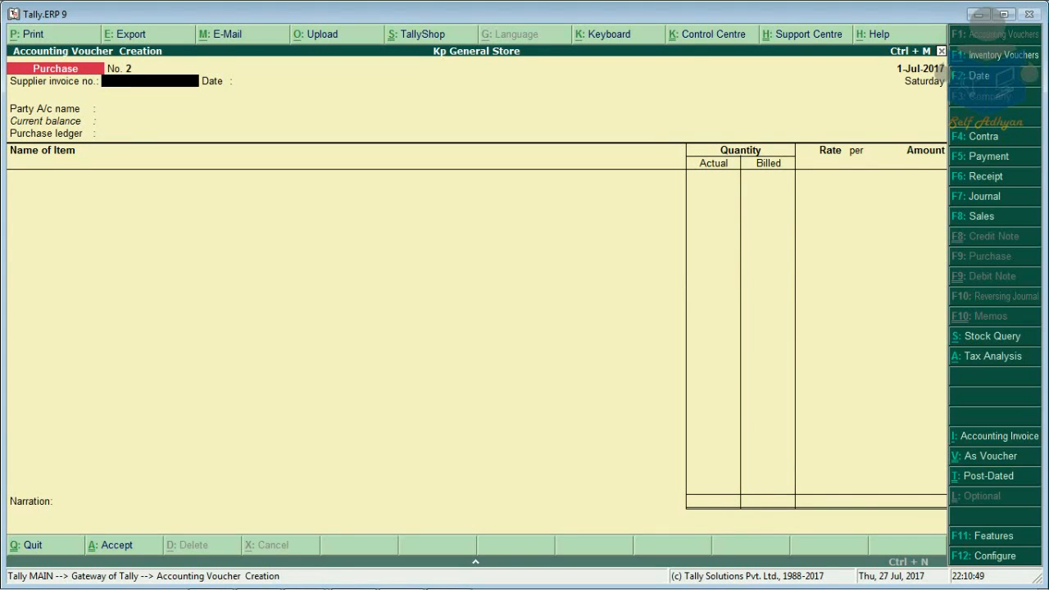
{"action": "key", "text": "F8"}
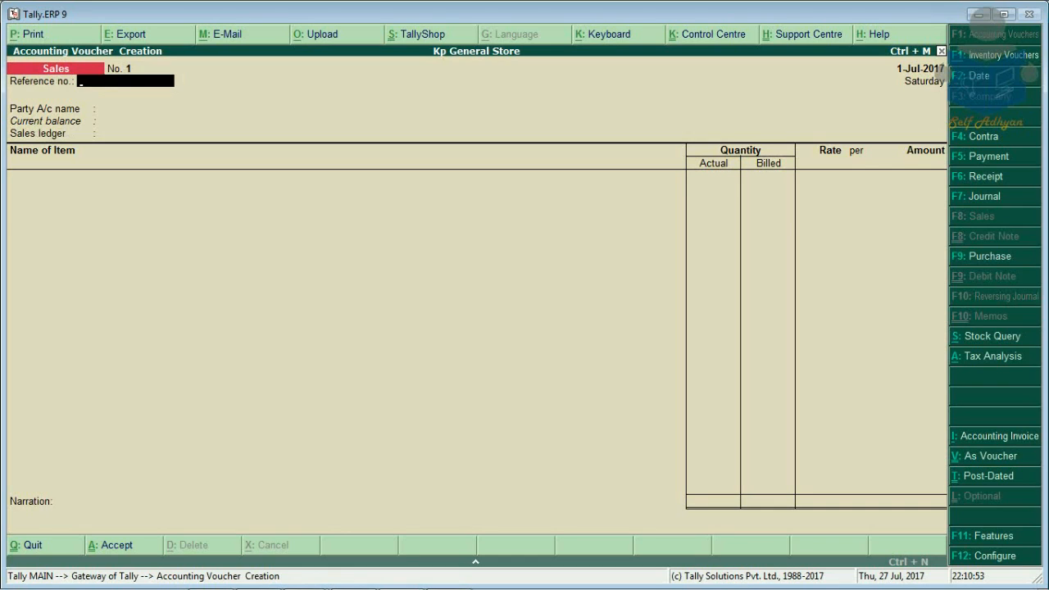
Step: Create a new customer ledger with the customer's name under Sundry Debtors
{"action": "key", "text": "Return"}
{"action": "key", "text": "alt+c"}
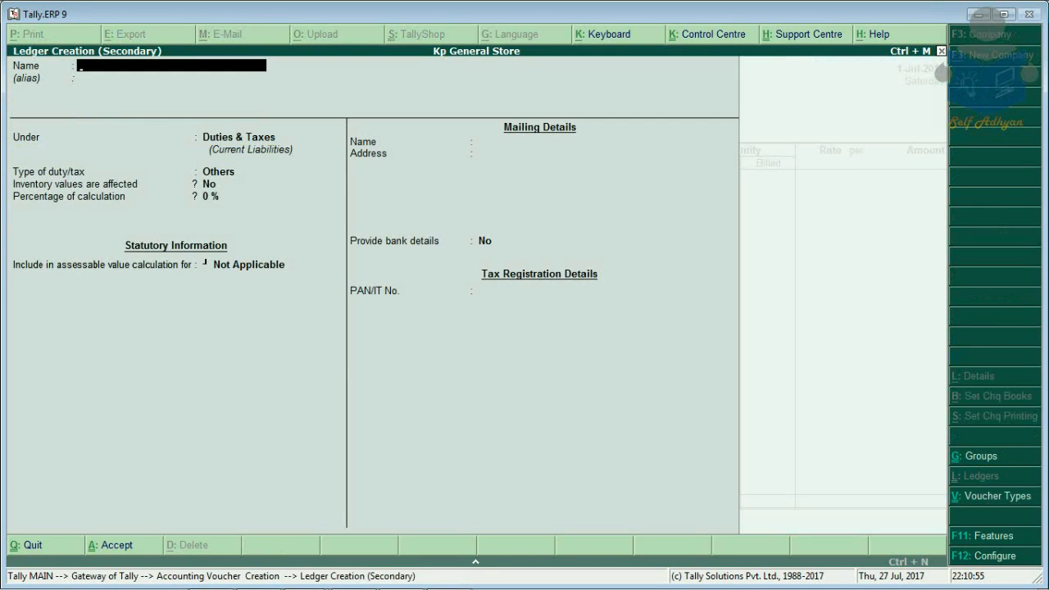
{"action": "type", "text": "Mr Mehta"}
{"action": "key", "text": "Return"}
{"action": "key", "text": "Return"}
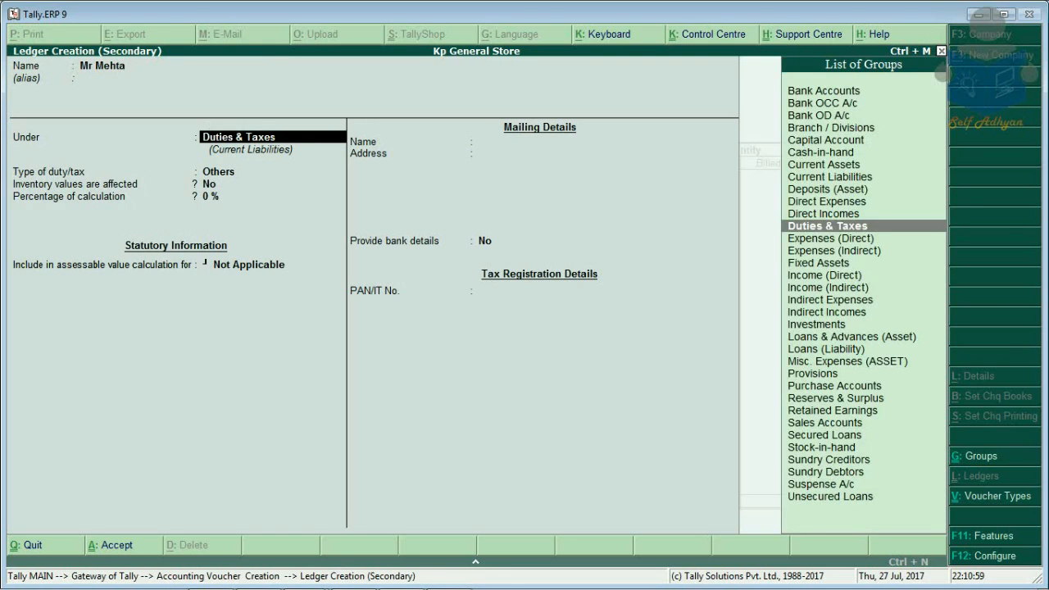
{"action": "type", "text": "S"}
{"action": "key", "text": "Up"}
{"action": "key", "text": "Up"}
{"action": "key", "text": "Up"}
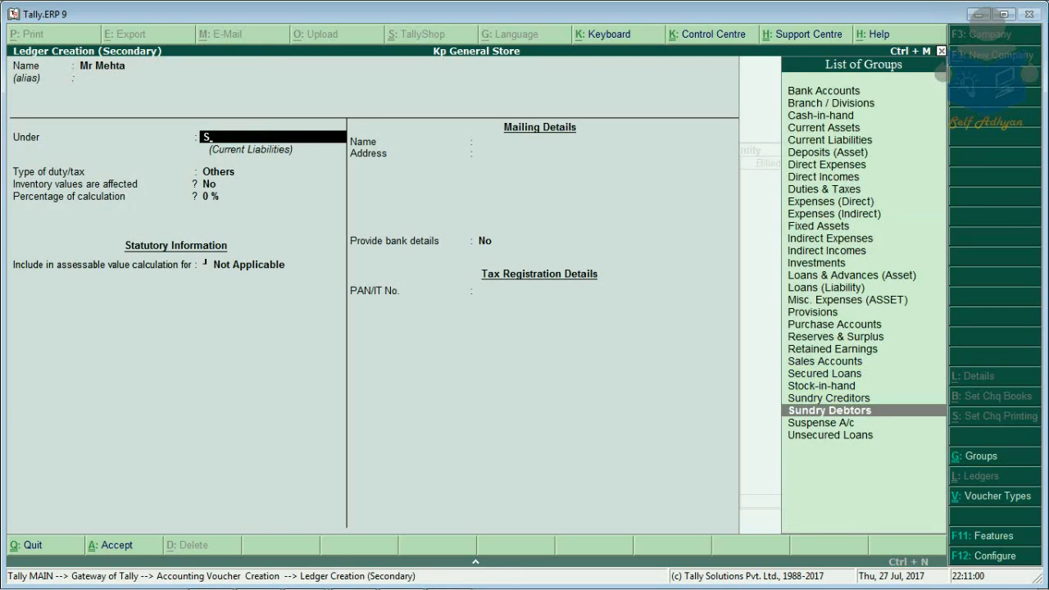
{"action": "key", "text": "Down"}
{"action": "key", "text": "Return"}
Step: Set the customer's Delhi Regular GST details, save the ledger and accept the party details
{"action": "key", "text": "Return"}
{"action": "key", "text": "Return"}
{"action": "key", "text": "Return"}
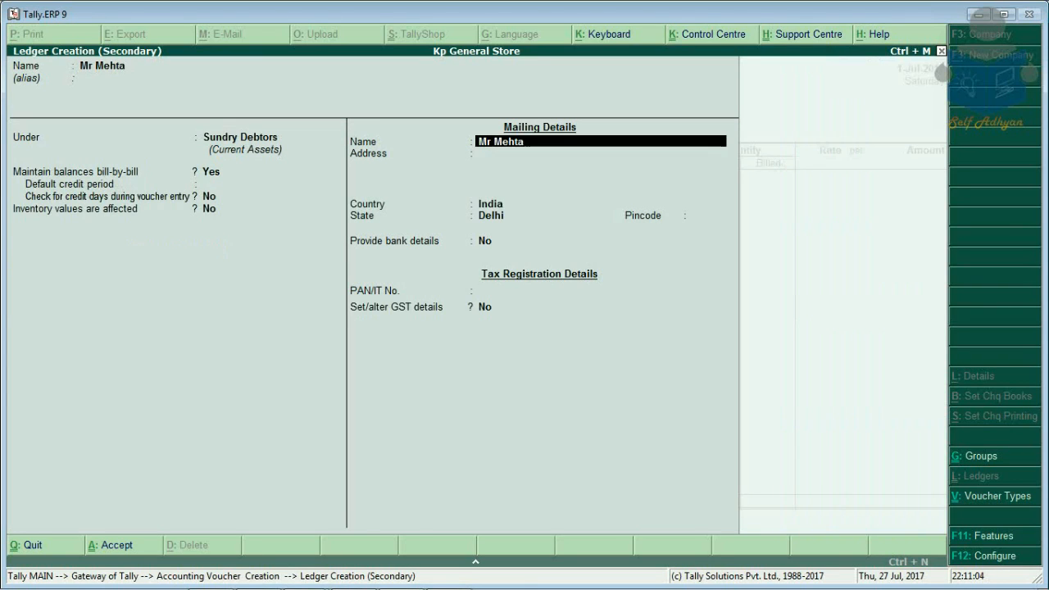
{"action": "key", "text": "Return"}
{"action": "key", "text": "Return"}
{"action": "key", "text": "Return"}
{"action": "key", "text": "Return"}
{"action": "key", "text": "Return"}
{"action": "key", "text": "Return"}
{"action": "key", "text": "Return"}
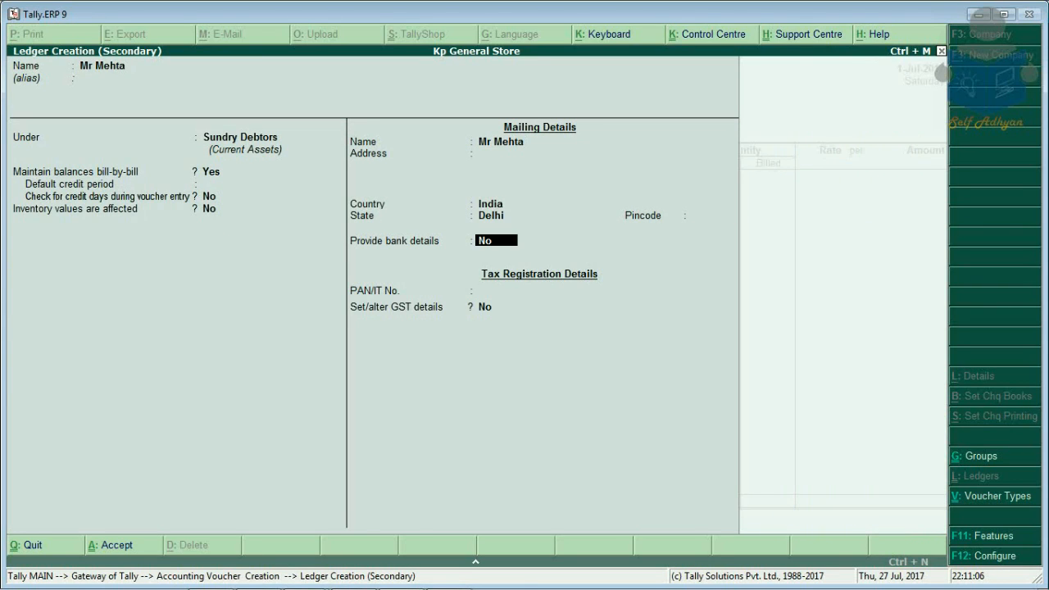
{"action": "key", "text": "y"}
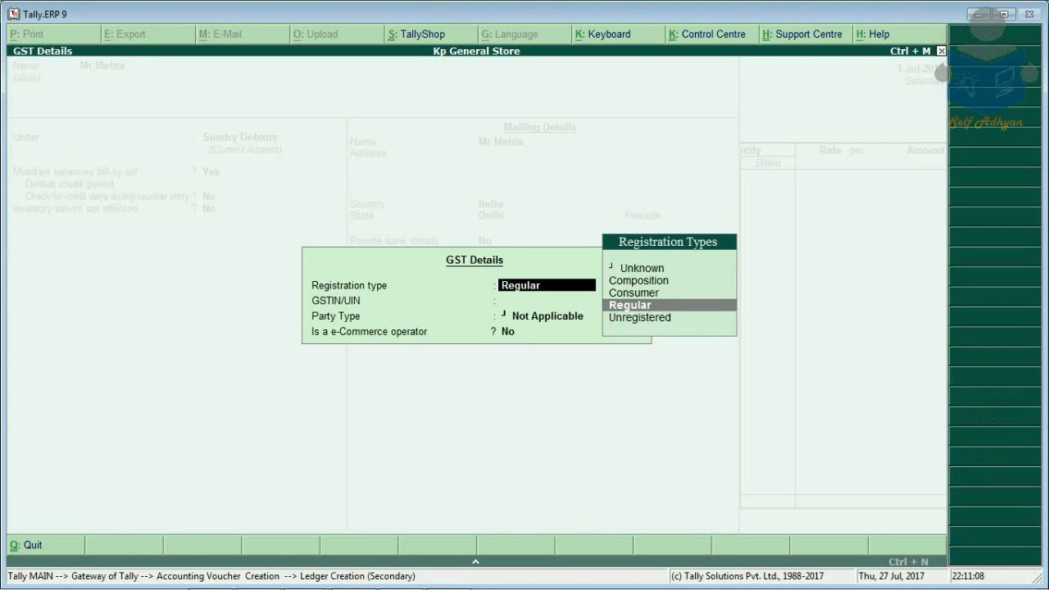
{"action": "key", "text": "Up"}
{"action": "key", "text": "Up"}
{"action": "key", "text": "Return"}
{"action": "key", "text": "Return"}
{"action": "key", "text": "Return"}
{"action": "key", "text": "y"}
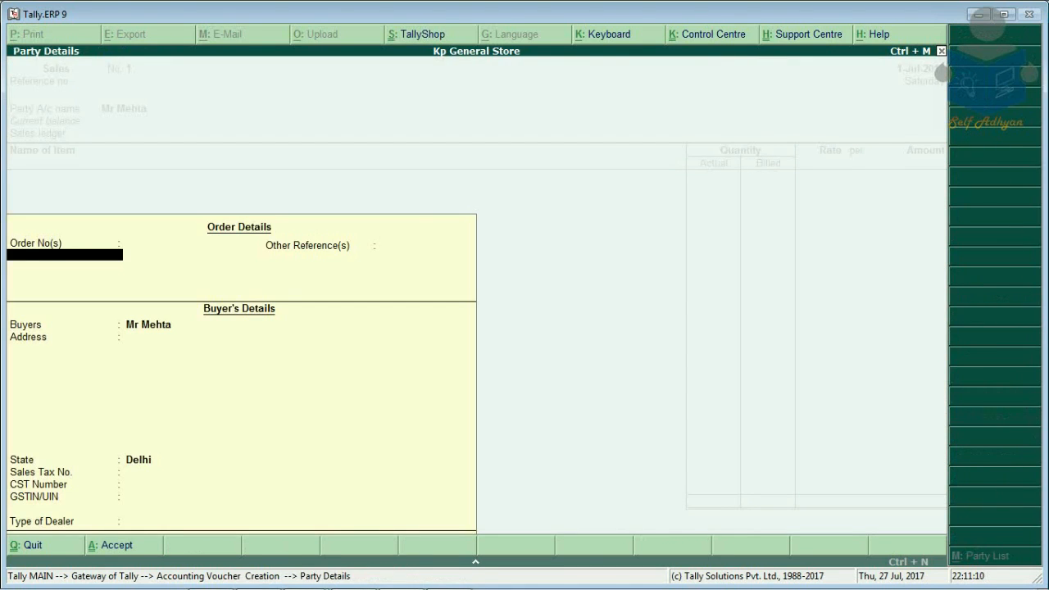
{"action": "key", "text": "ctrl+a"}
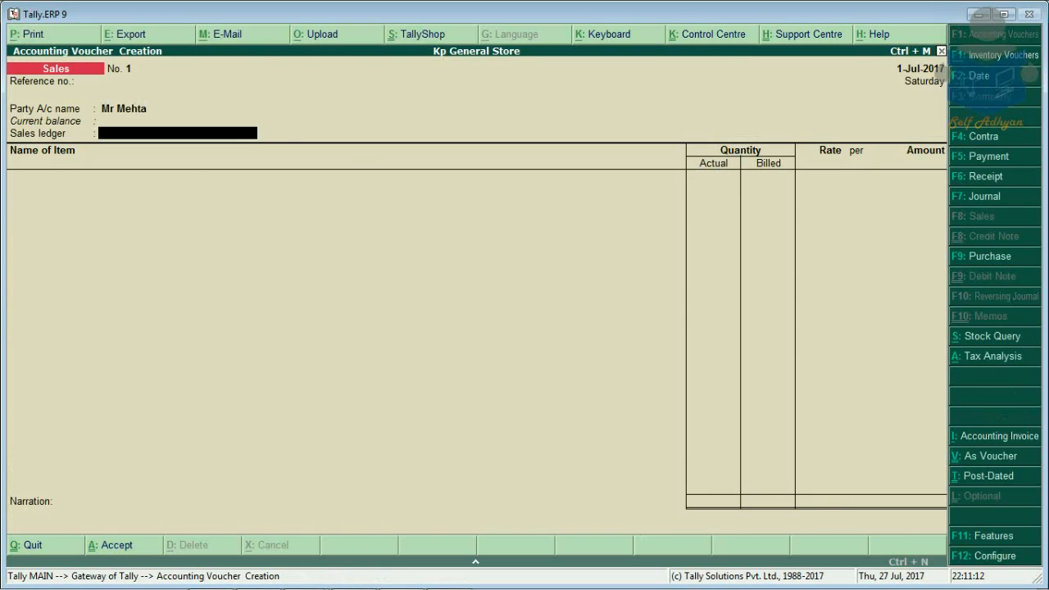
Step: Create a 'Sales' ledger under Sales Accounts, GST applicable, supply type Goods
{"action": "key", "text": "alt+c"}
{"action": "type", "text": "Sales"}
{"action": "key", "text": "Return"}
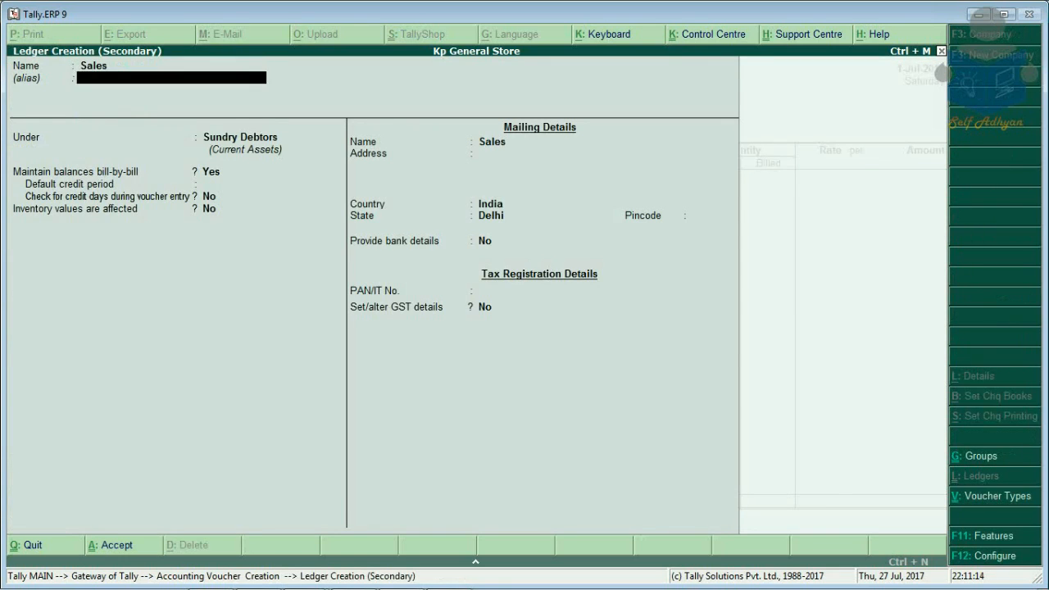
{"action": "key", "text": "Return"}
{"action": "type", "text": "sa"}
{"action": "key", "text": "Return"}
{"action": "key", "text": "Return"}
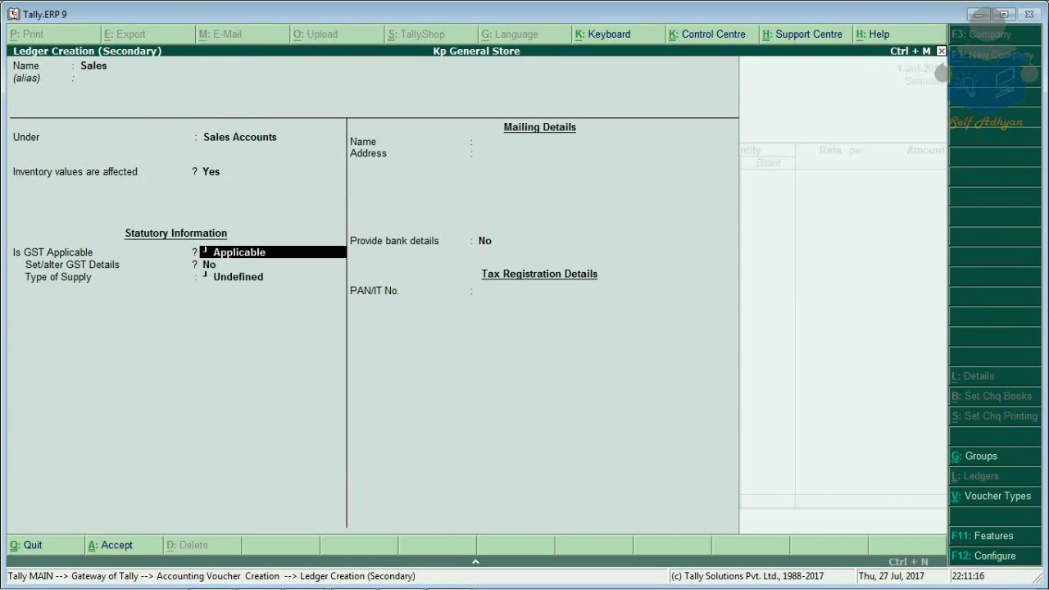
{"action": "key", "text": "Return"}
{"action": "key", "text": "Return"}
{"action": "key", "text": "Down"}
{"action": "key", "text": "Return"}
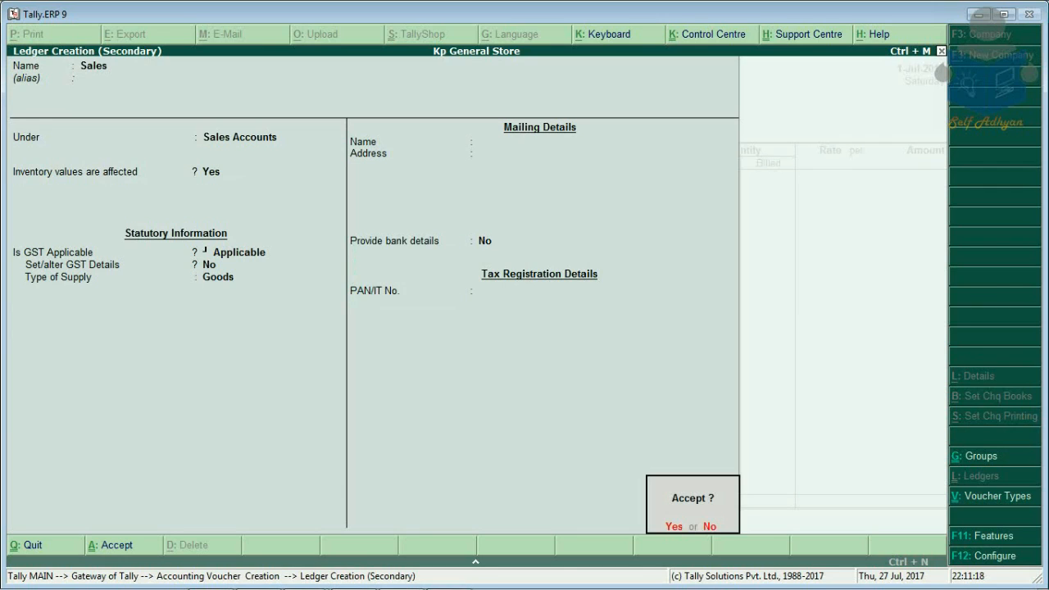
{"action": "key", "text": "Return"}
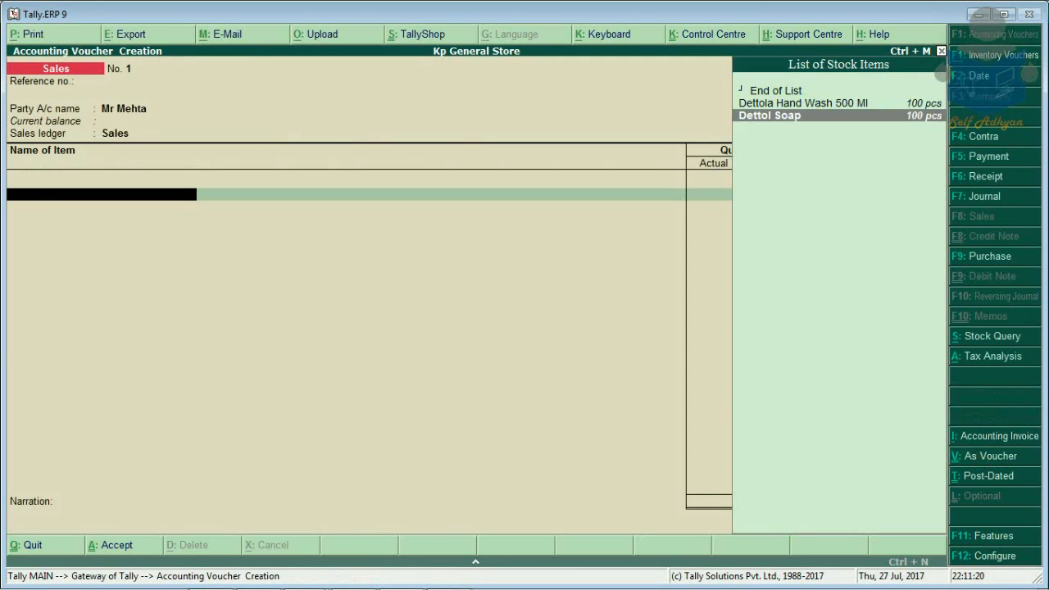
Step: Add 2 pcs of Dettola Hand Wash 500 Ml at 200.00 for 400.00
{"action": "key", "text": "Up"}
{"action": "key", "text": "Up"}
{"action": "key", "text": "Down"}
{"action": "key", "text": "Return"}
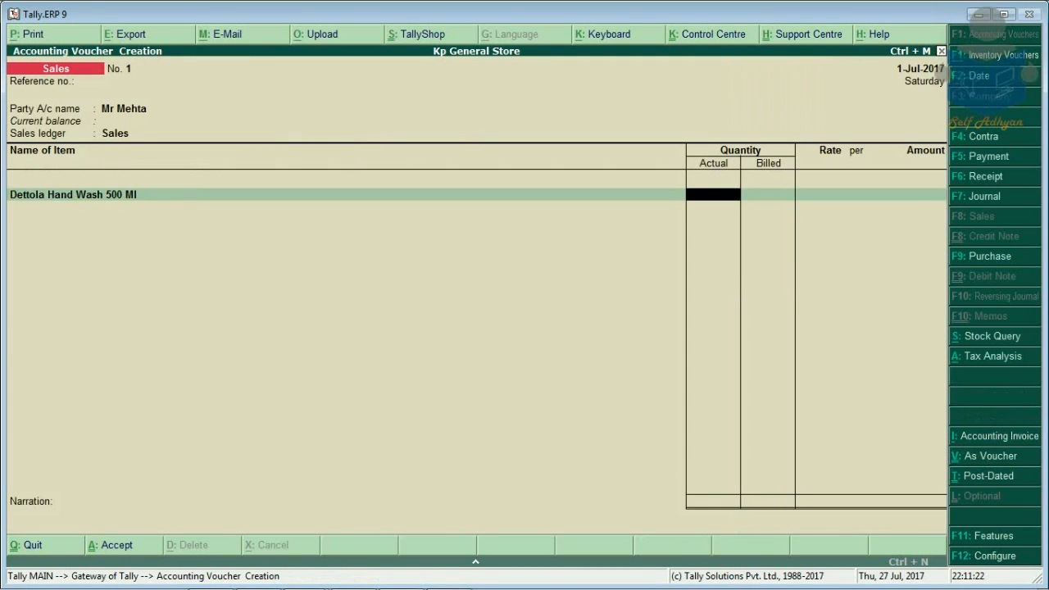
{"action": "type", "text": "2"}
{"action": "key", "text": "Return"}
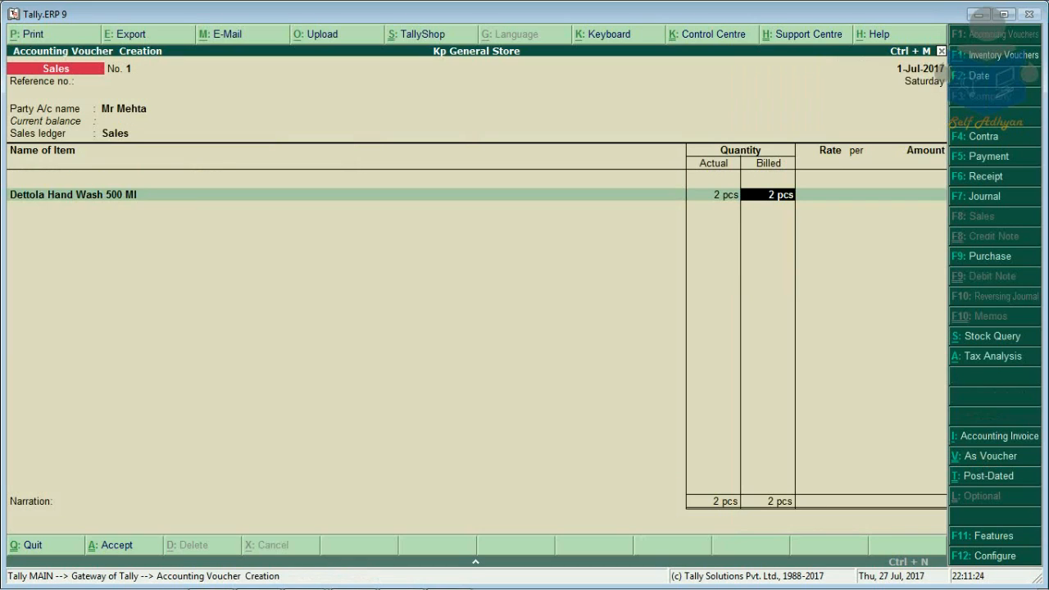
{"action": "key", "text": "Return"}
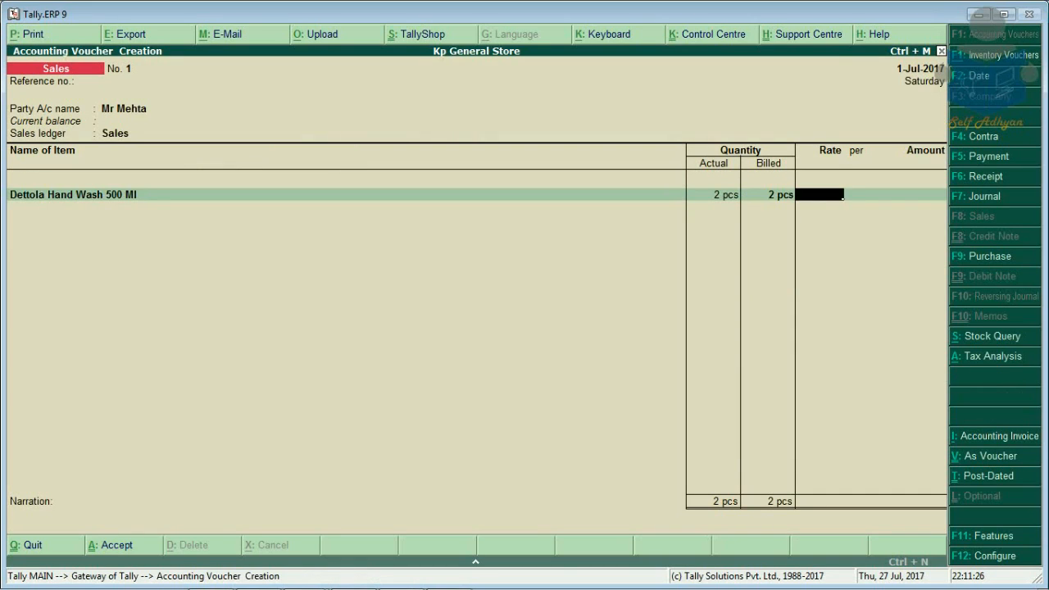
{"action": "type", "text": "200"}
{"action": "key", "text": "Return"}
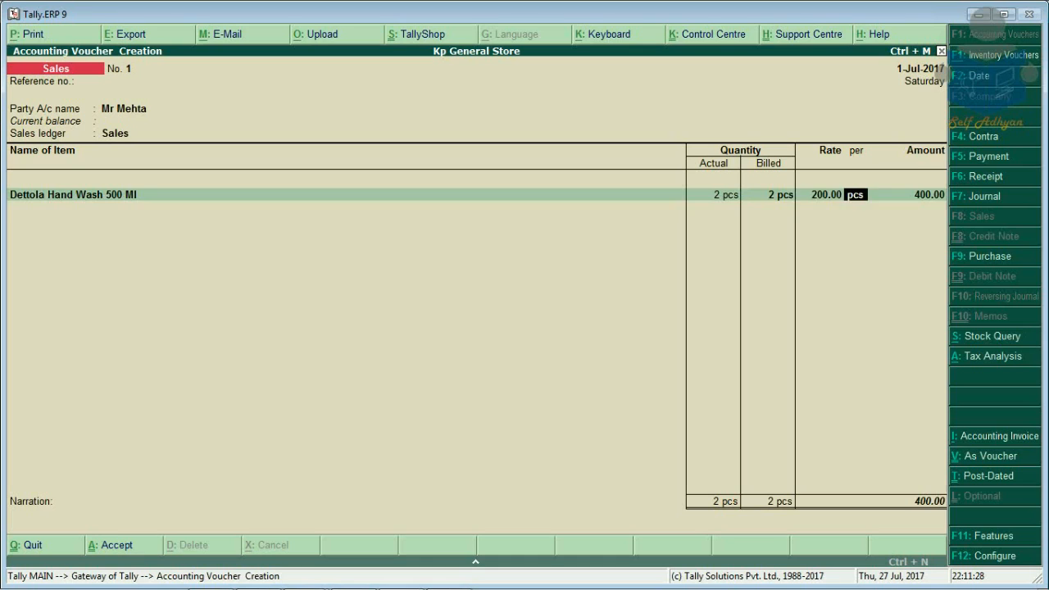
{"action": "key", "text": "Return"}
{"action": "key", "text": "Return"}
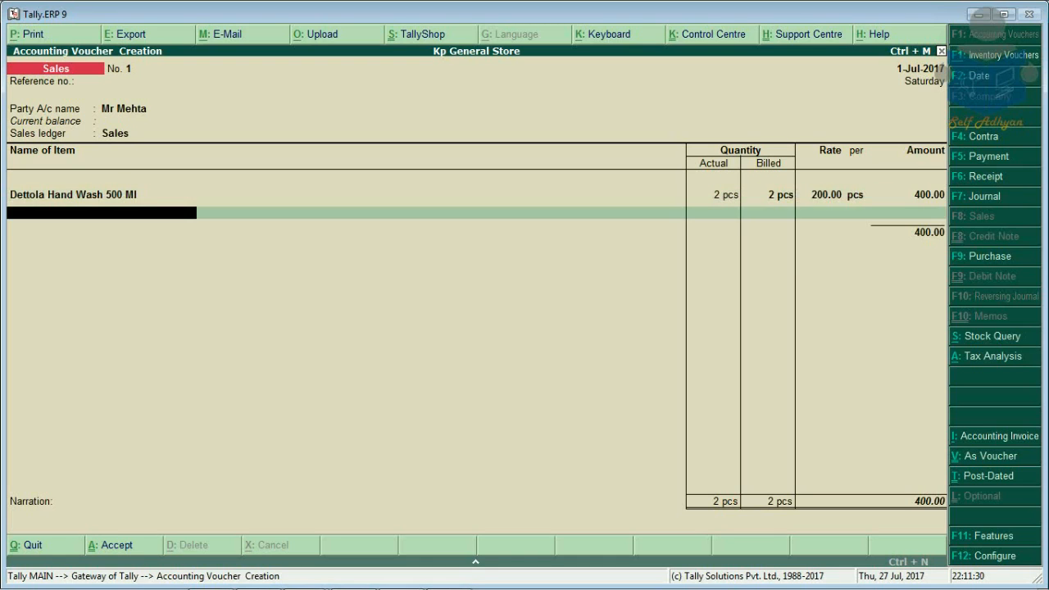
Step: Add a Dettol Soap line with 1 pcs quantity and no rate
{"action": "key", "text": "Down"}
{"action": "key", "text": "Down"}
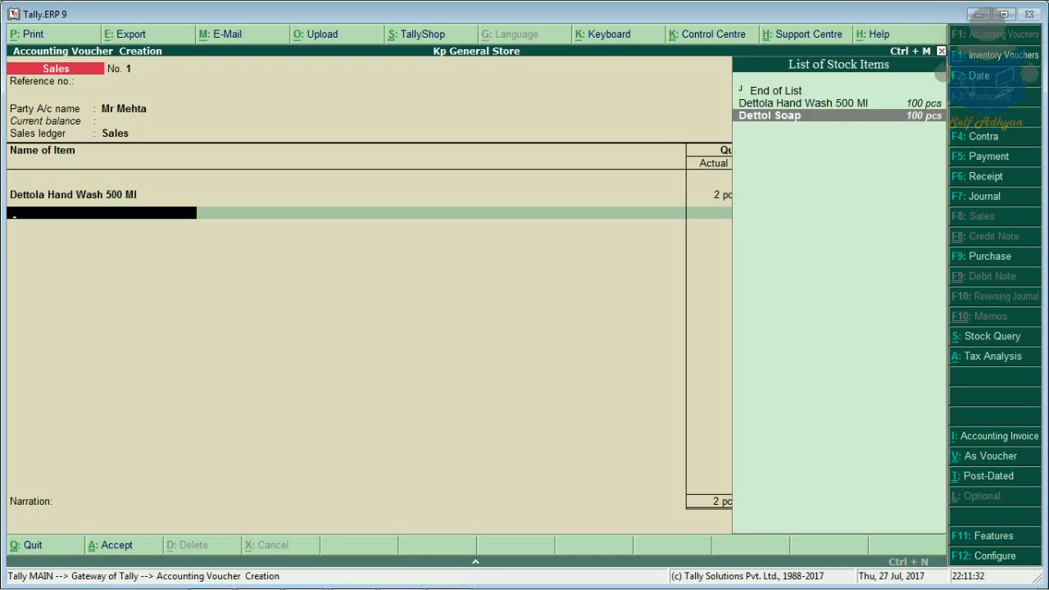
{"action": "key", "text": "Return"}
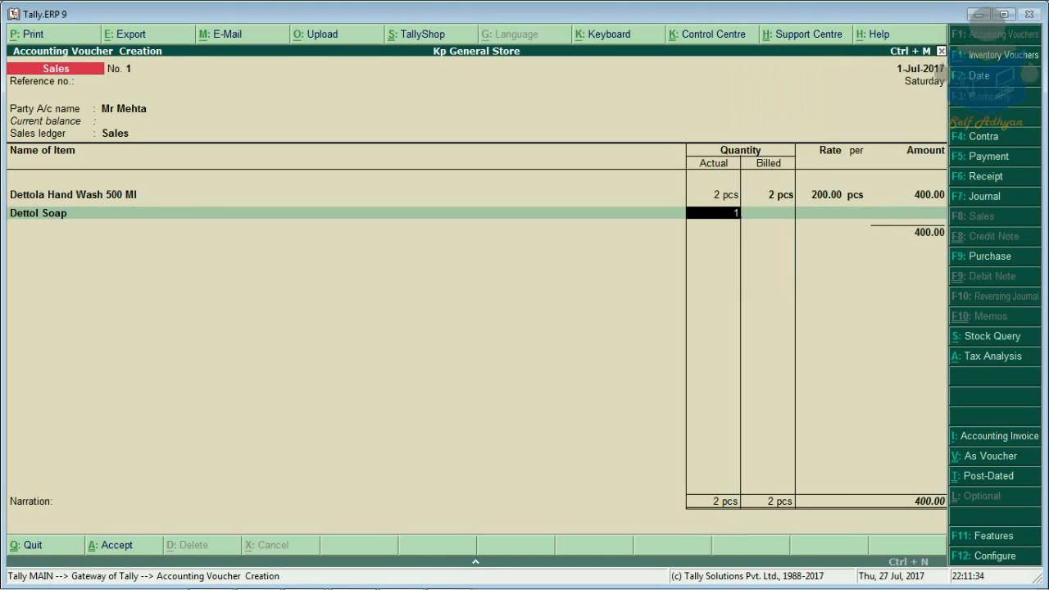
{"action": "key", "text": "Return"}
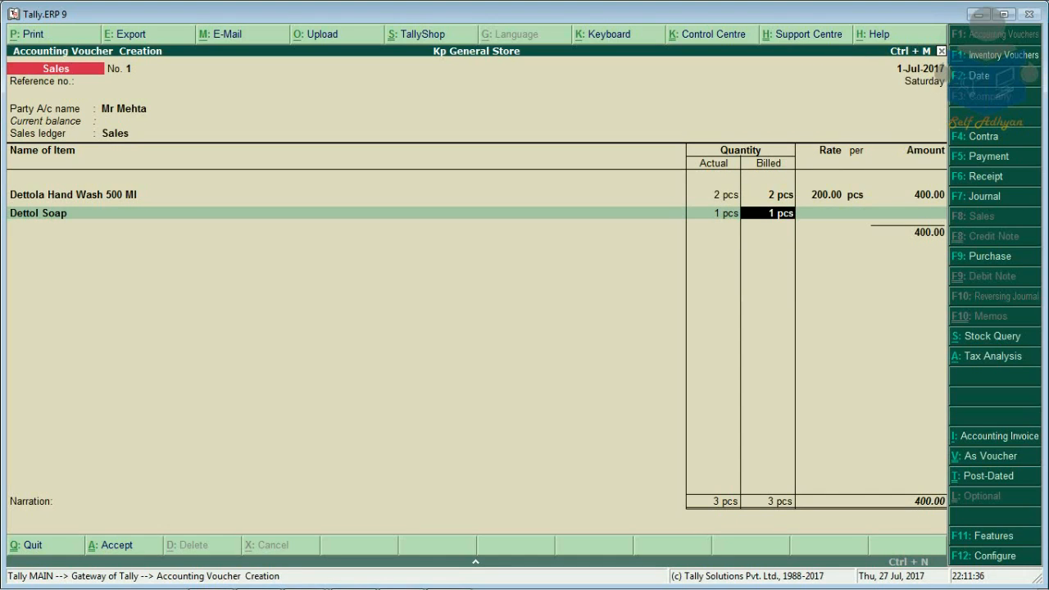
{"action": "key", "text": "BackSpace"}
{"action": "key", "text": "Return"}
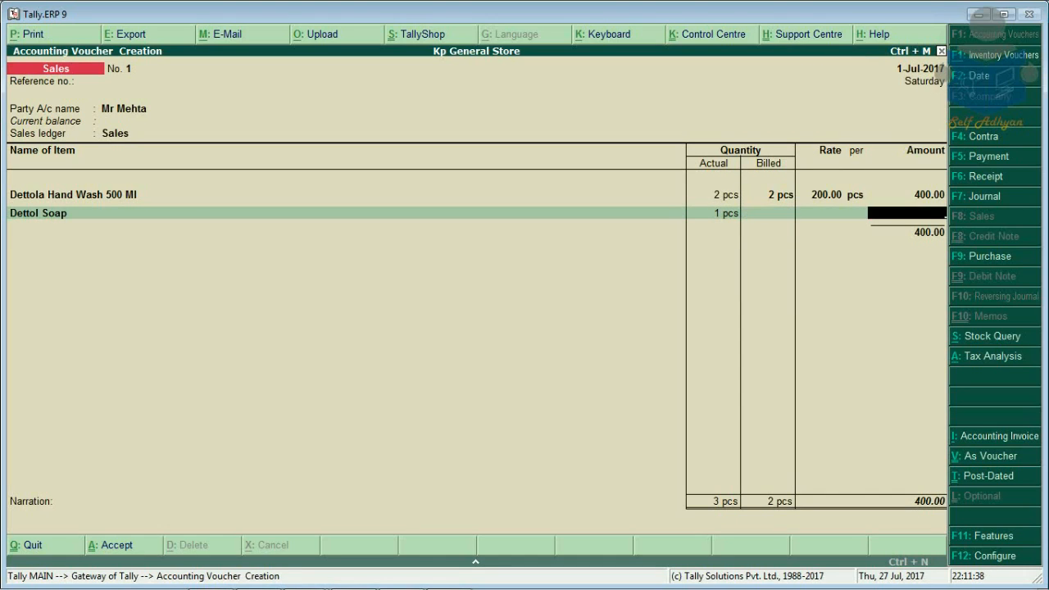
{"action": "key", "text": "Return"}
Step: Add the Cgst and Sgst ledgers at 24.00 each, bringing the voucher to 448.00
{"action": "key", "text": "Return"}
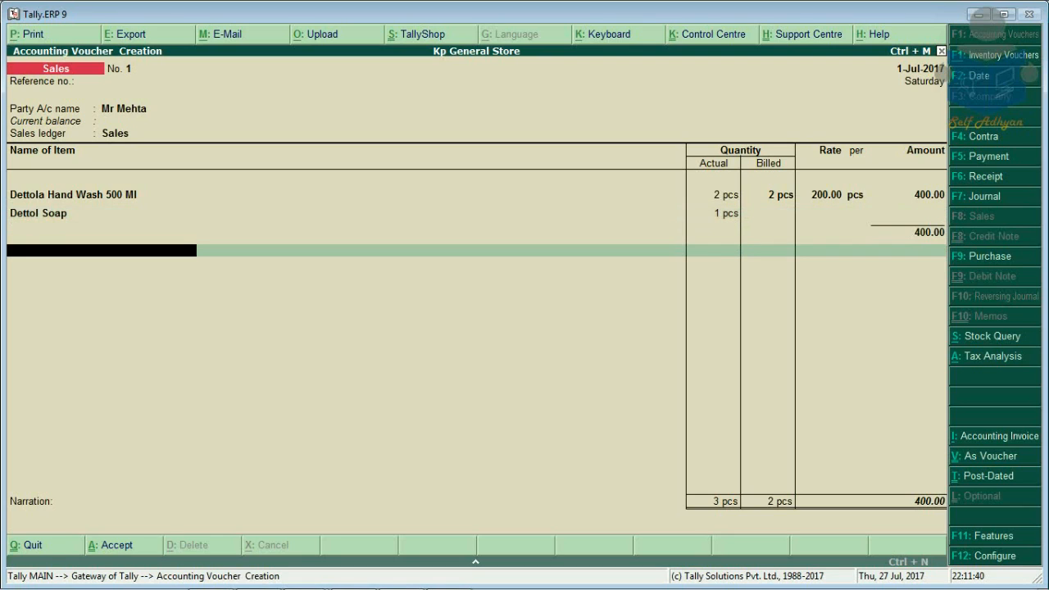
{"action": "key", "text": "Return"}
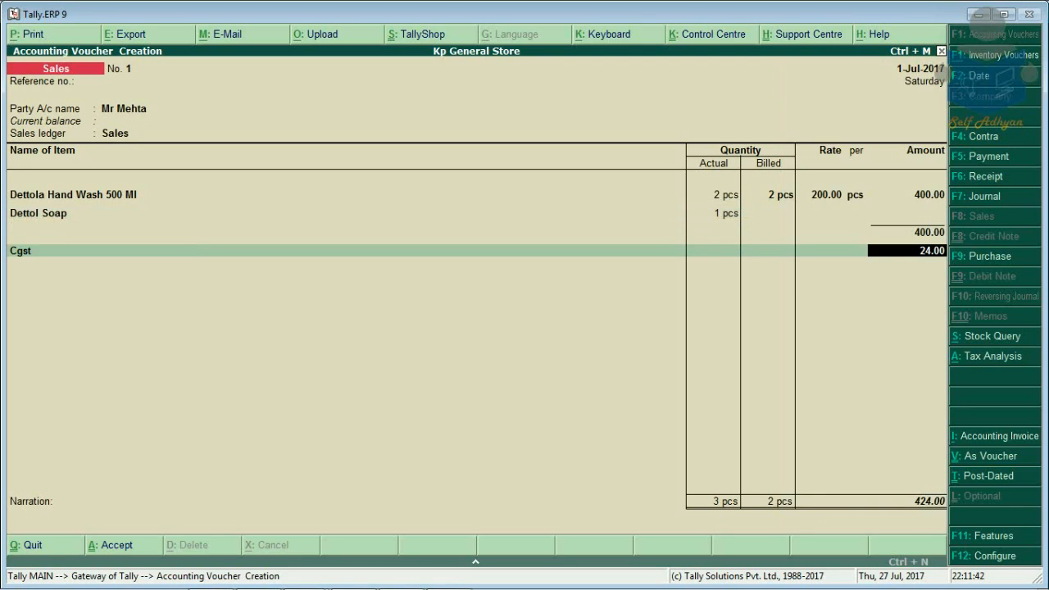
{"action": "key", "text": "Return"}
{"action": "key", "text": "Up"}
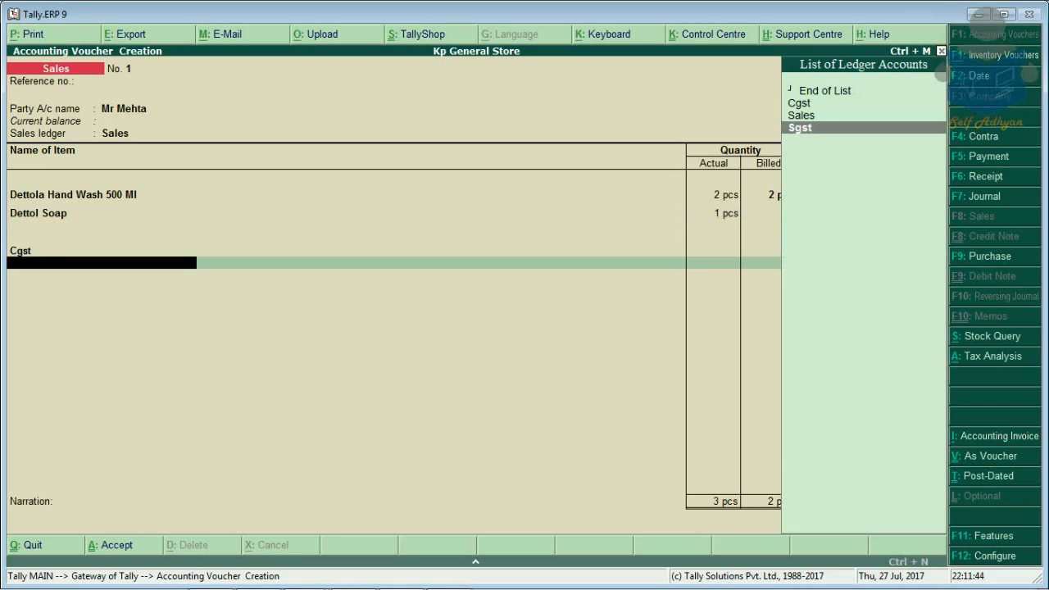
{"action": "key", "text": "Return"}
{"action": "key", "text": "Return"}
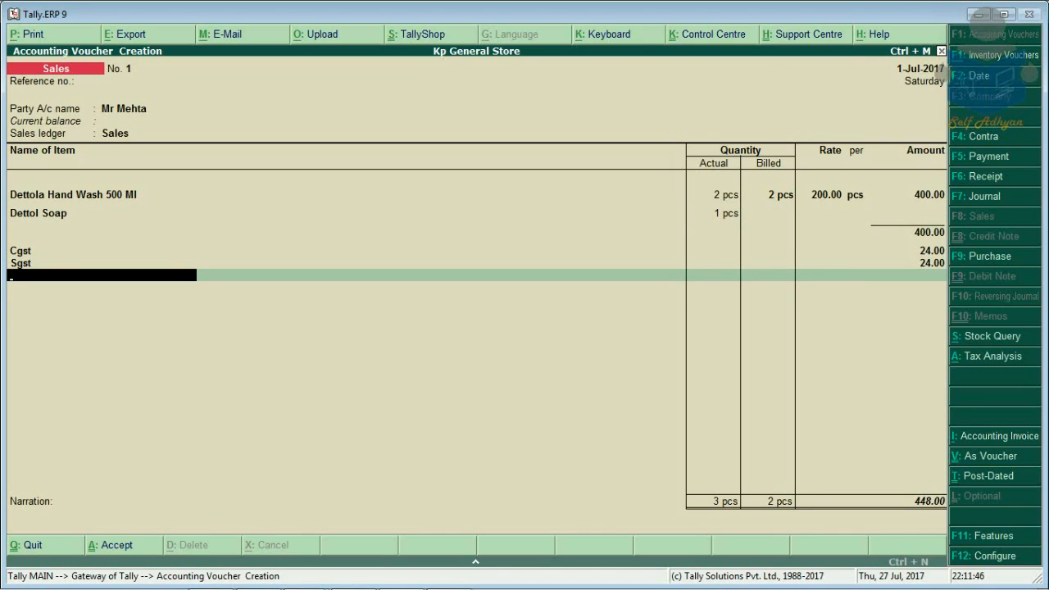
{"action": "key", "text": "Return"}
{"action": "key", "text": "Return"}
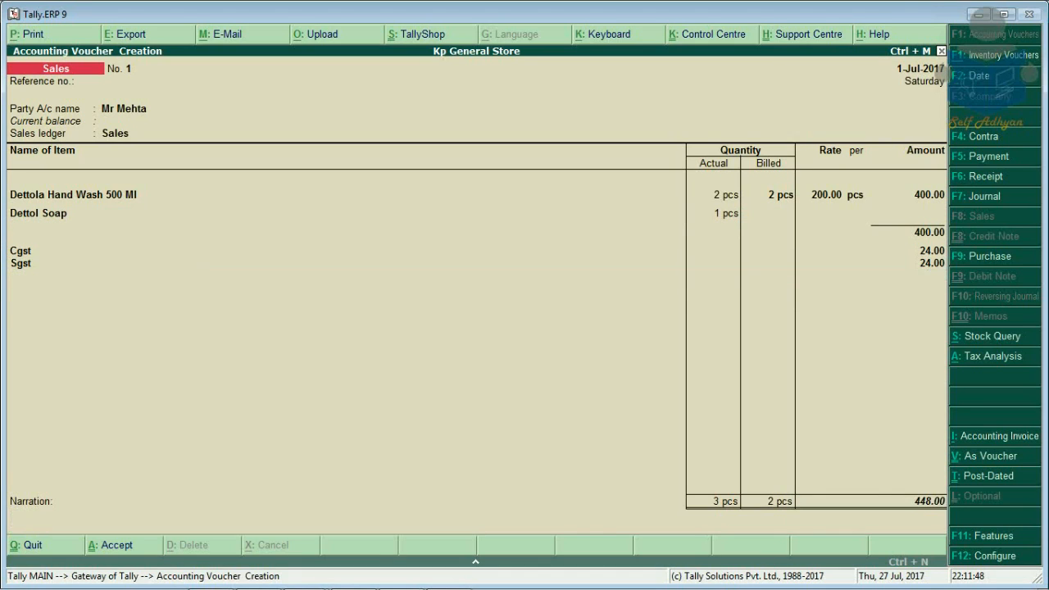
{"action": "key", "text": "Return"}
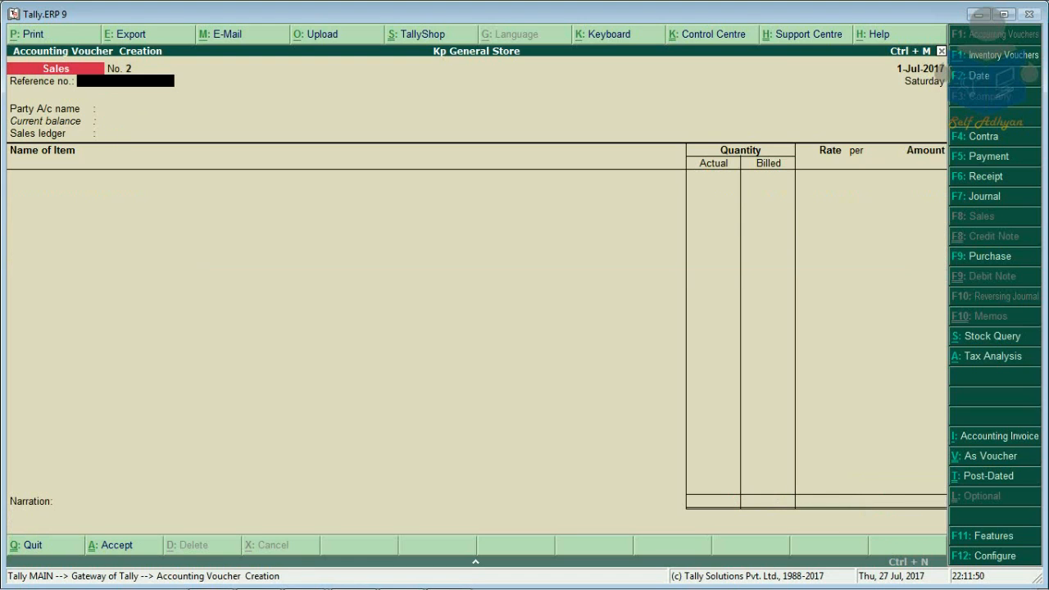
Step: Save Sales voucher No. 1 and quit voucher entry to the Gateway of Tally
{"action": "key", "text": "Escape"}
{"action": "key", "text": "Return"}
{"action": "key", "text": "Escape"}
{"action": "key", "text": "Escape"}
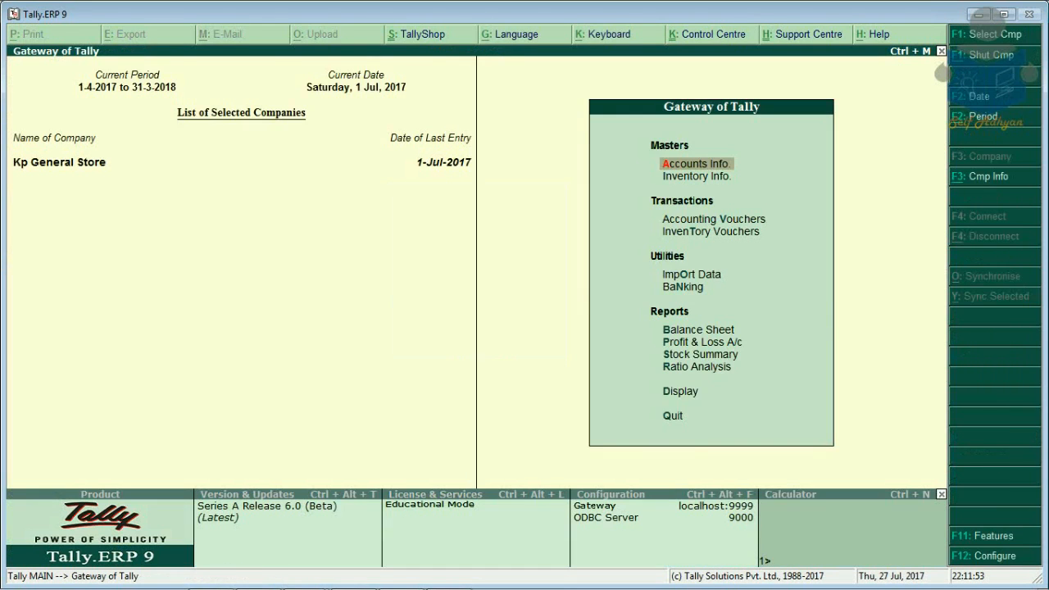
{"action": "key", "text": "Up"}
{"action": "key", "text": "Up"}
{"action": "key", "text": "Up"}
{"action": "key", "text": "Up"}
Step: Check the General Products items in Stock Summary (198 pcs, 14,950.00), then return to Gateway
{"action": "key", "text": "Return"}
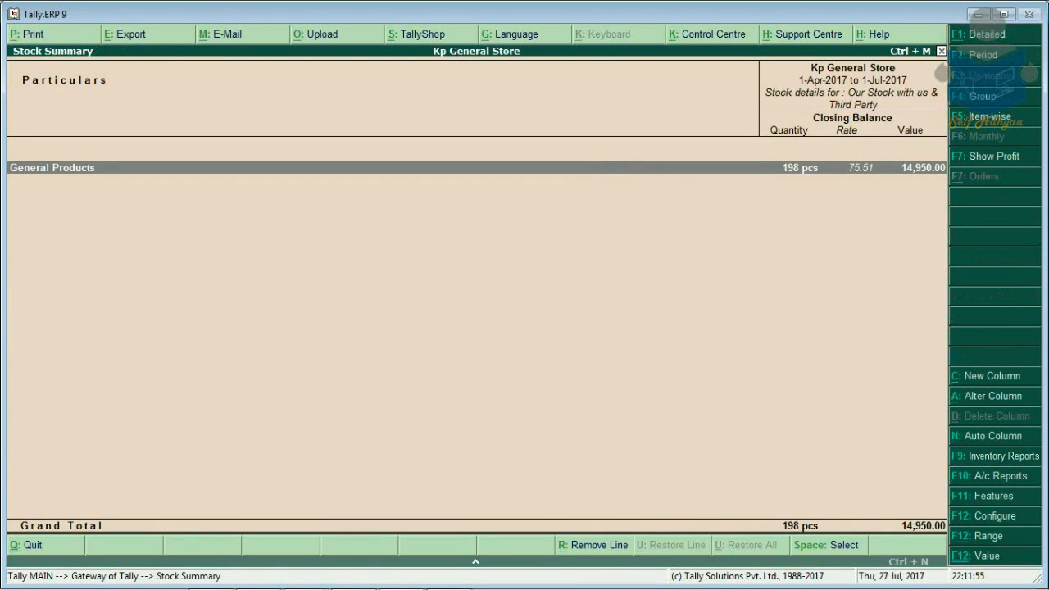
{"action": "key", "text": "Return"}
{"action": "key", "text": "Down"}
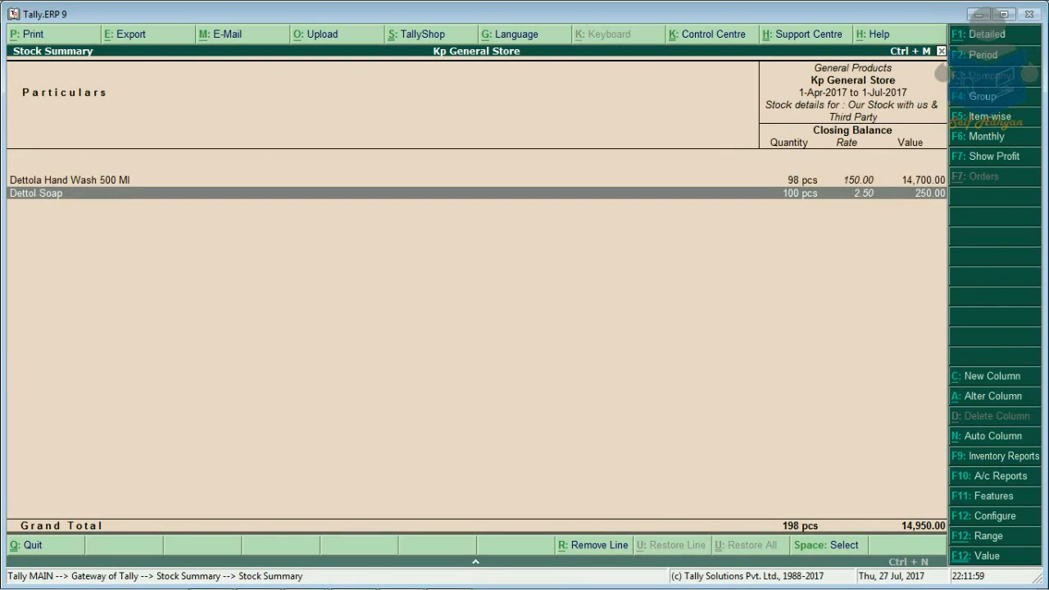
{"action": "key", "text": "space"}
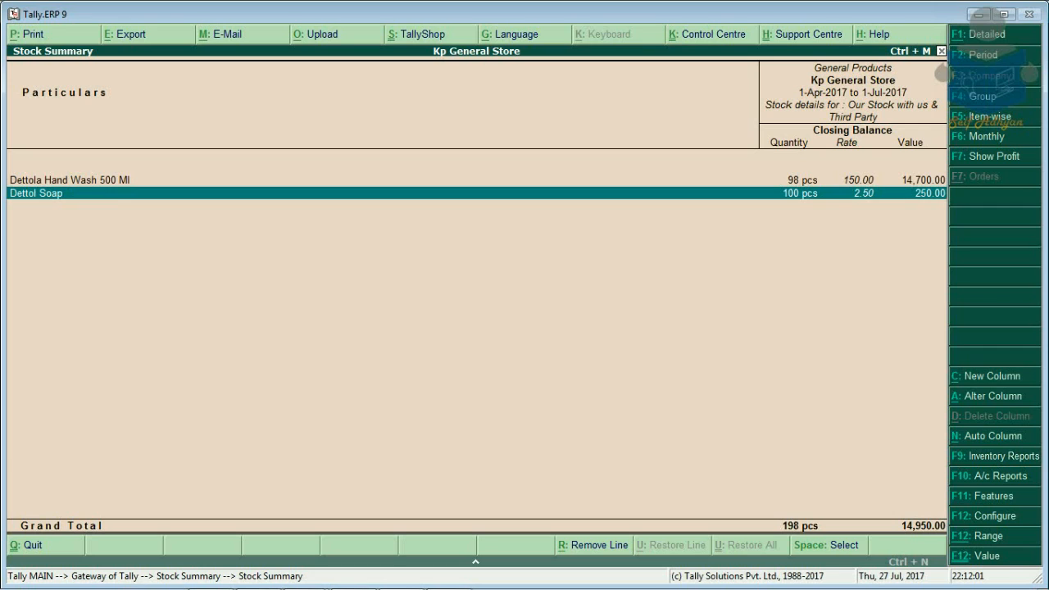
{"action": "key", "text": "Up"}
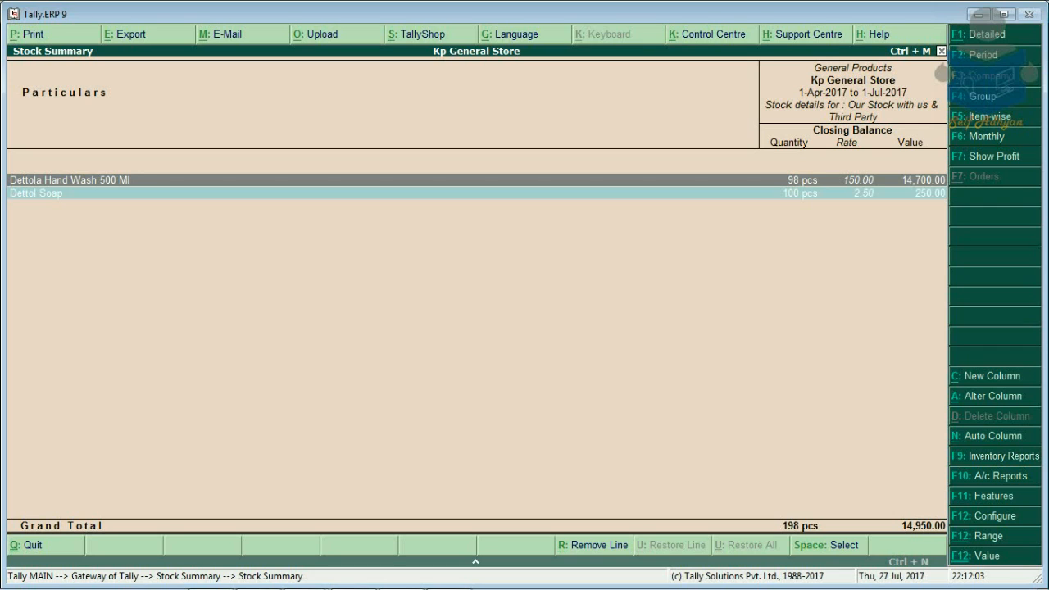
{"action": "key", "text": "Escape"}
{"action": "key", "text": "Escape"}
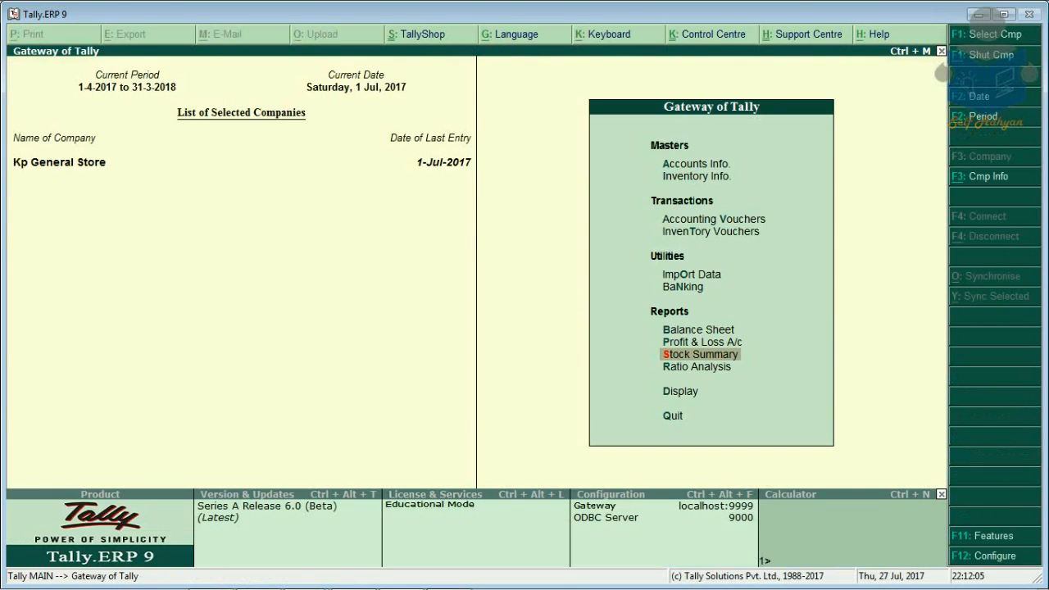
Step: Reopen Sales voucher No. 1 from the Day Book for alteration
{"action": "key", "text": "Down"}
{"action": "key", "text": "Down"}
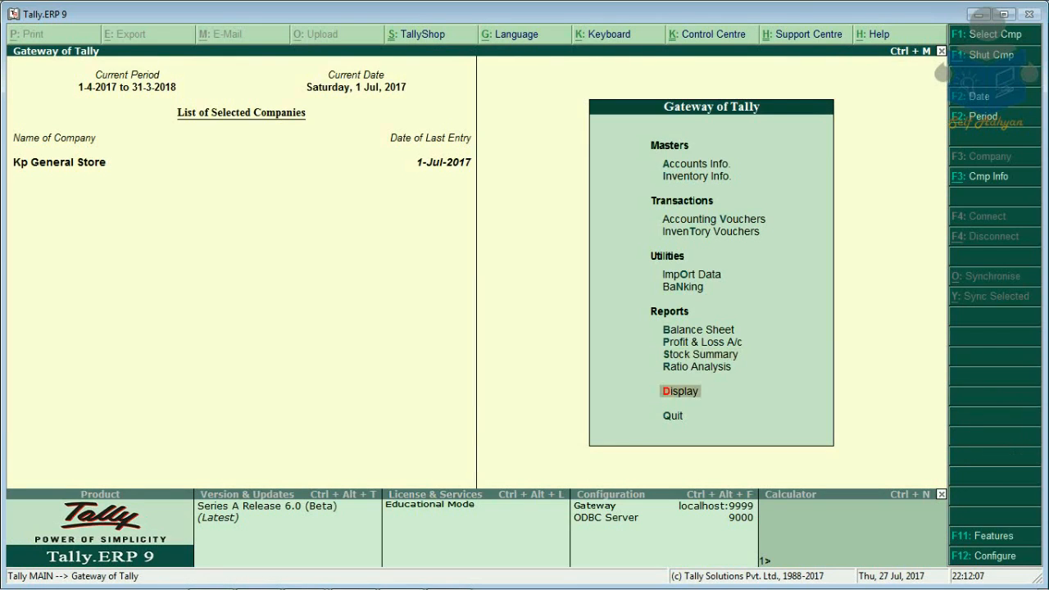
{"action": "key", "text": "Return"}
{"action": "key", "text": "Down"}
{"action": "key", "text": "Return"}
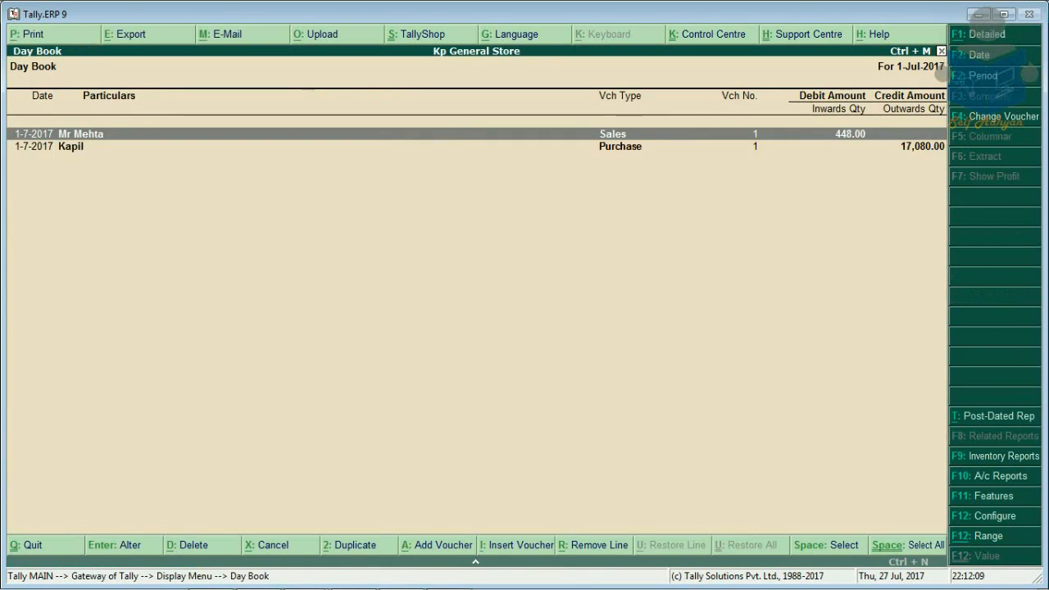
{"action": "key", "text": "Return"}
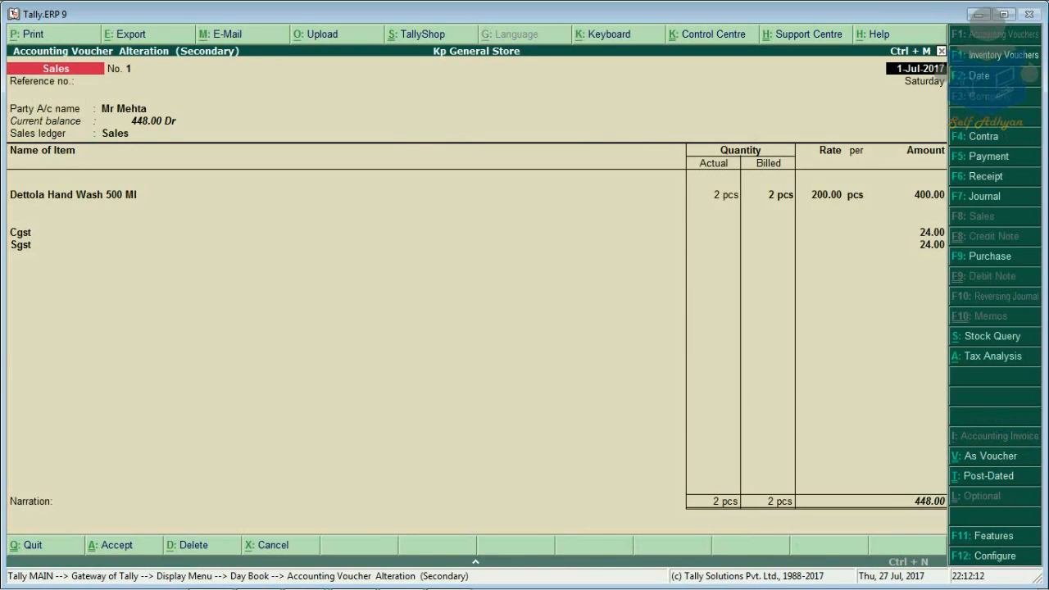
{"action": "left_click", "coordinate": [75, 195]}
Step: Add a Dettol Soap line with actual quantity 1 pcs and billed quantity 0
{"action": "key", "text": "Return"}
{"action": "key", "text": "Return"}
{"action": "key", "text": "Return"}
{"action": "key", "text": "Return"}
{"action": "key", "text": "Return"}
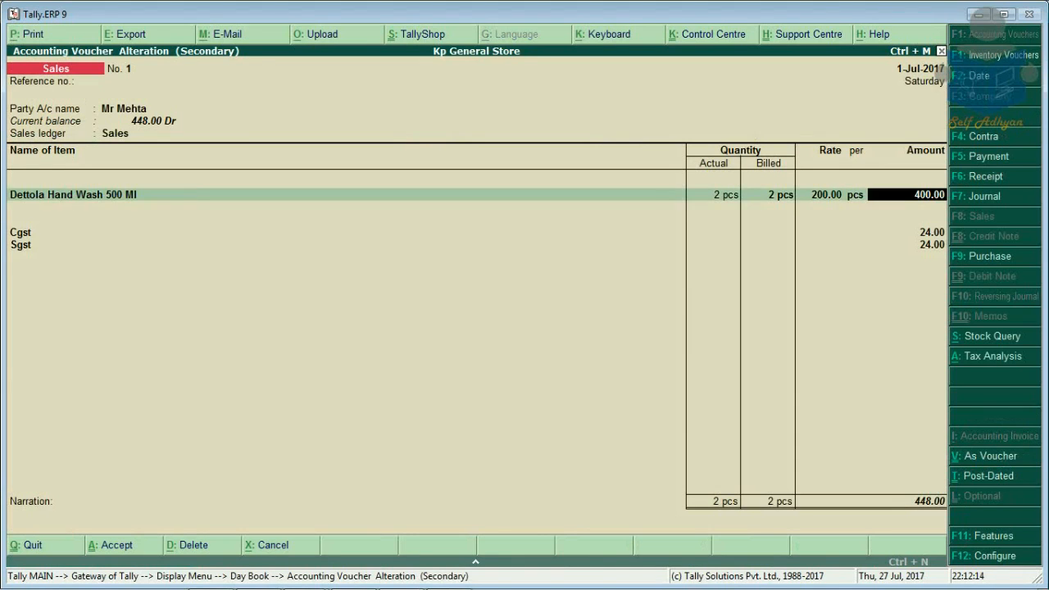
{"action": "key", "text": "Return"}
{"action": "key", "text": "Down"}
{"action": "key", "text": "Down"}
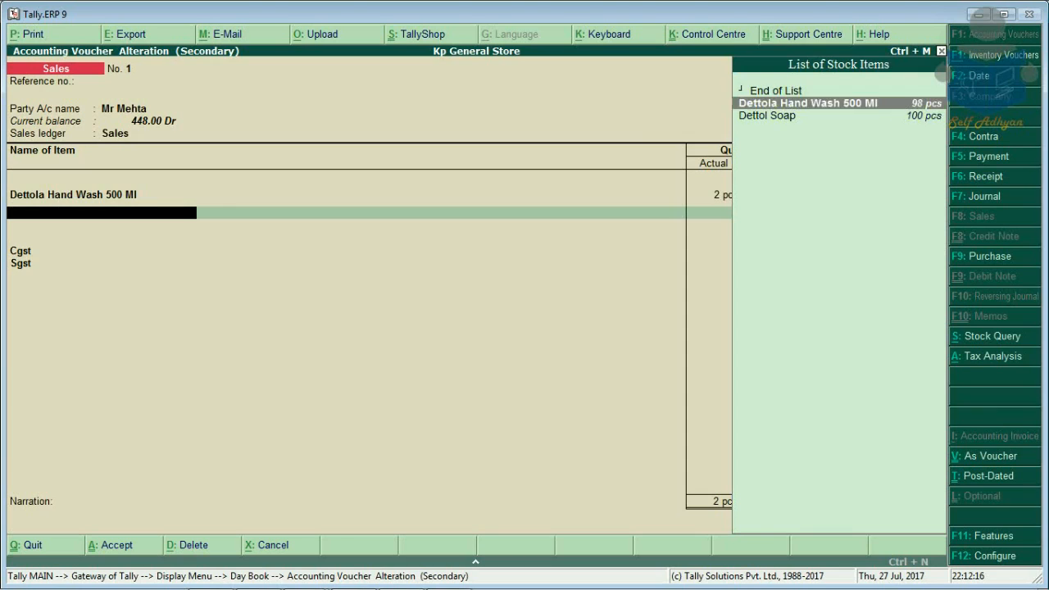
{"action": "key", "text": "Return"}
{"action": "type", "text": "1"}
{"action": "key", "text": "Return"}
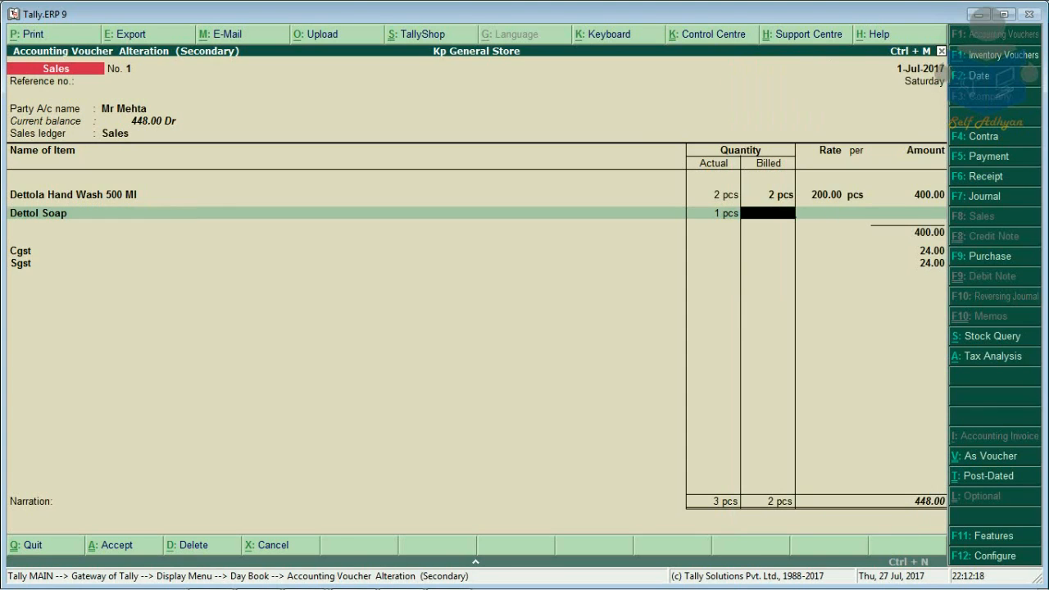
{"action": "type", "text": "0"}
{"action": "key", "text": "F11"}
Step: Set 'Enable zero-valued transactions' to Yes in Inventory Features
{"action": "key", "text": "F2"}
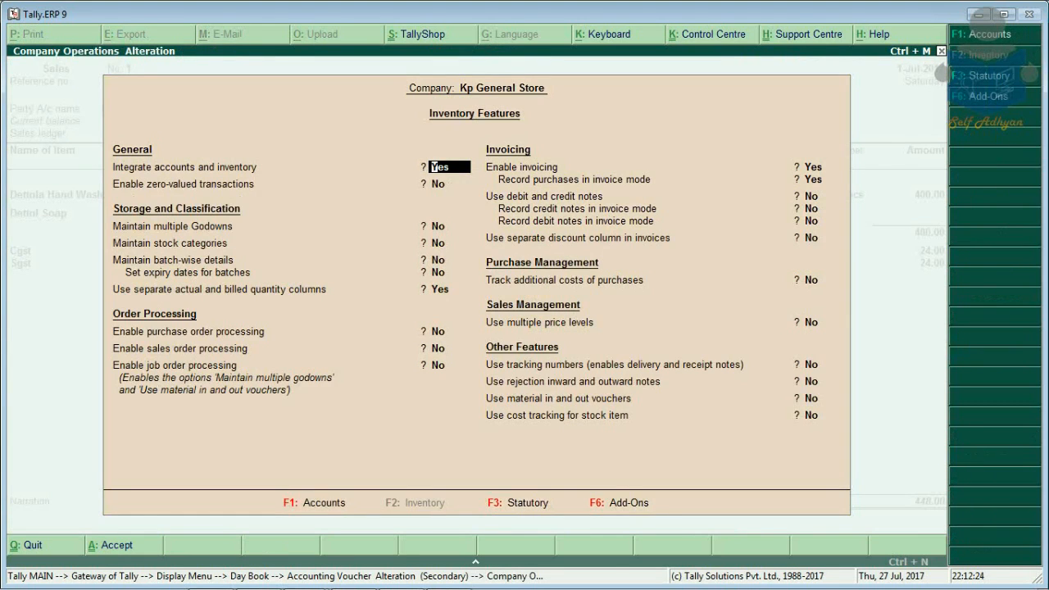
{"action": "key", "text": "Down"}
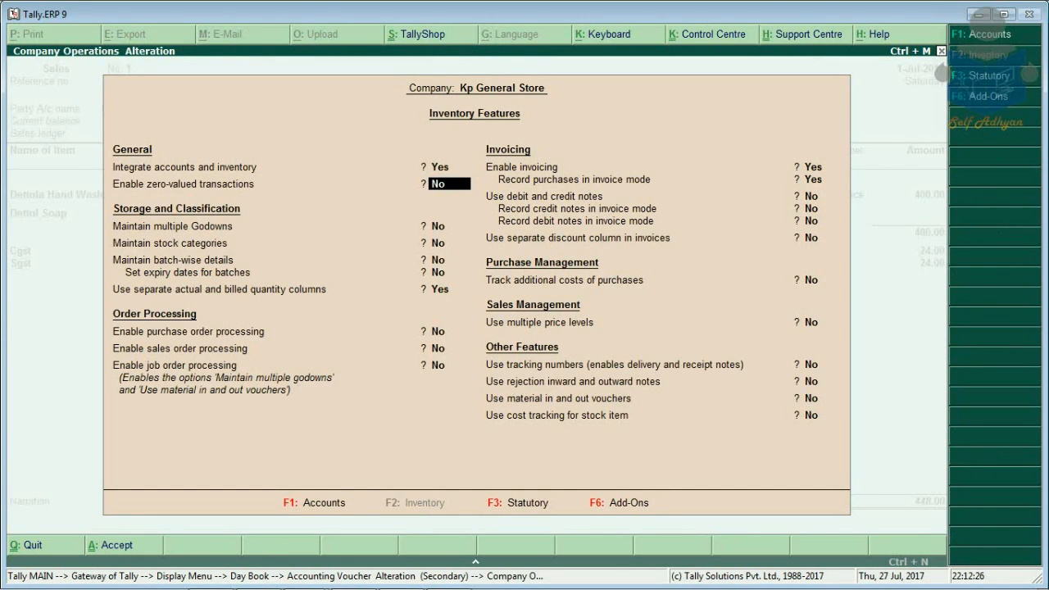
{"action": "type", "text": "yes"}
{"action": "key", "text": "Return"}
{"action": "key", "text": "Return"}
{"action": "key", "text": "Return"}
{"action": "key", "text": "Return"}
{"action": "key", "text": "Return"}
{"action": "key", "text": "Return"}
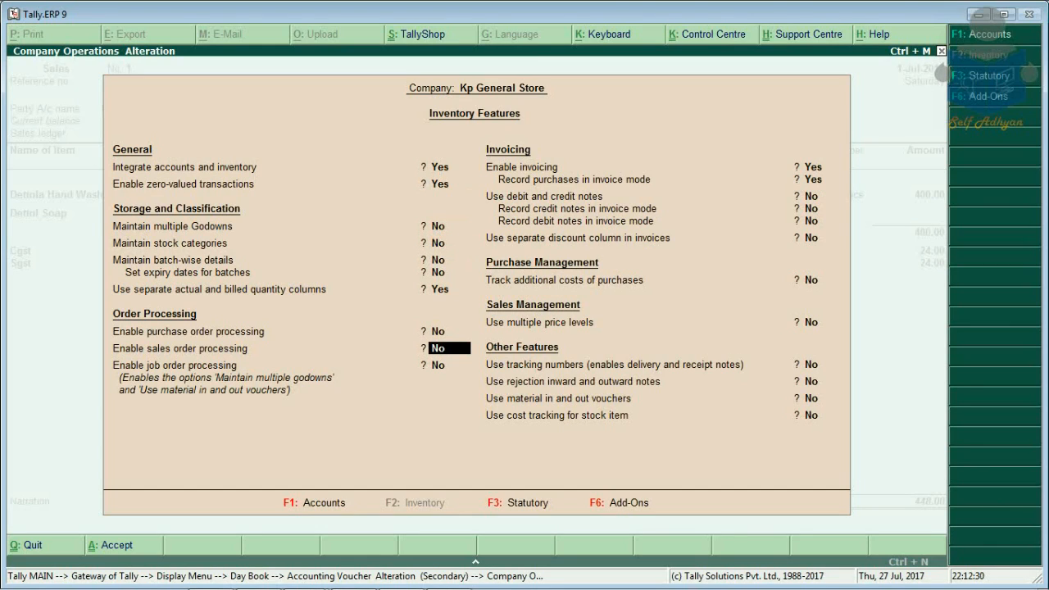
{"action": "key", "text": "ctrl+a"}
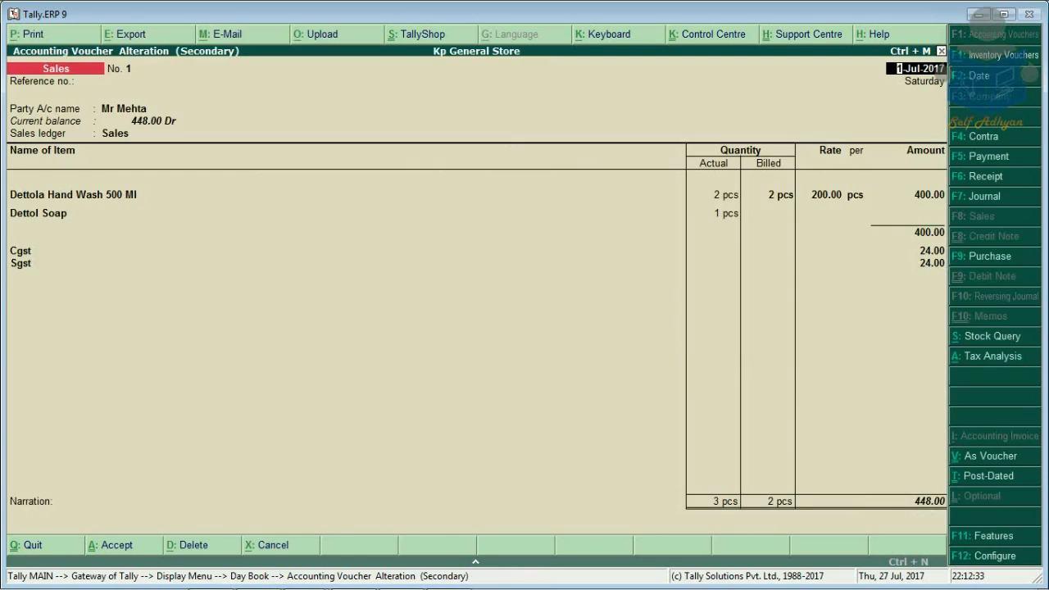
Step: Save the sales voucher with the free Dettol Soap line and reopen it from the Day Book
{"action": "key", "text": "Return"}
{"action": "key", "text": "Return"}
{"action": "key", "text": "Return"}
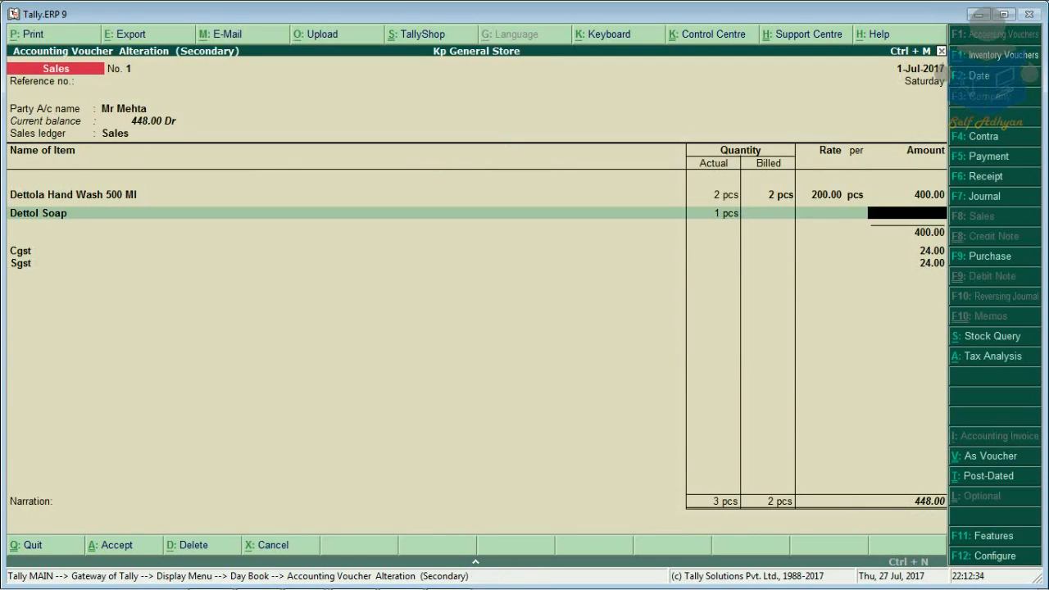
{"action": "key", "text": "Return"}
{"action": "key", "text": "Return"}
{"action": "key", "text": "Return"}
{"action": "key", "text": "Return"}
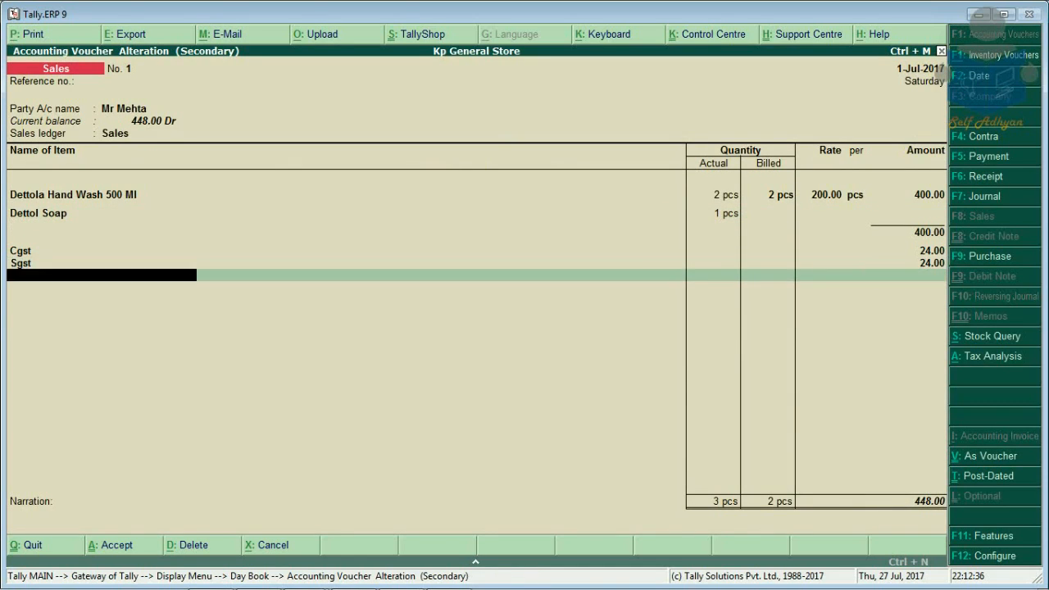
{"action": "key", "text": "Return"}
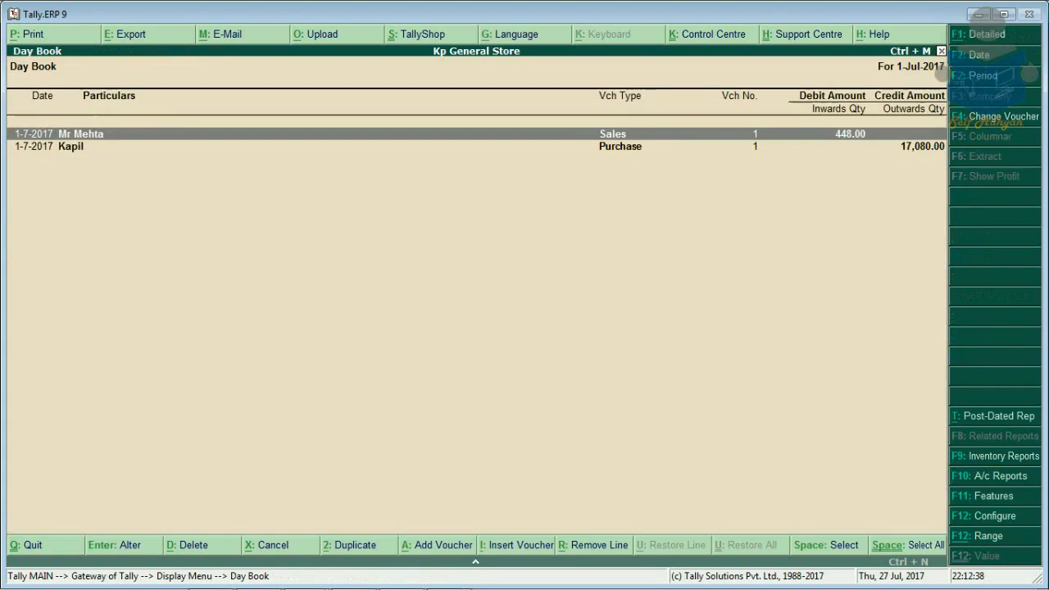
{"action": "key", "text": "Return"}
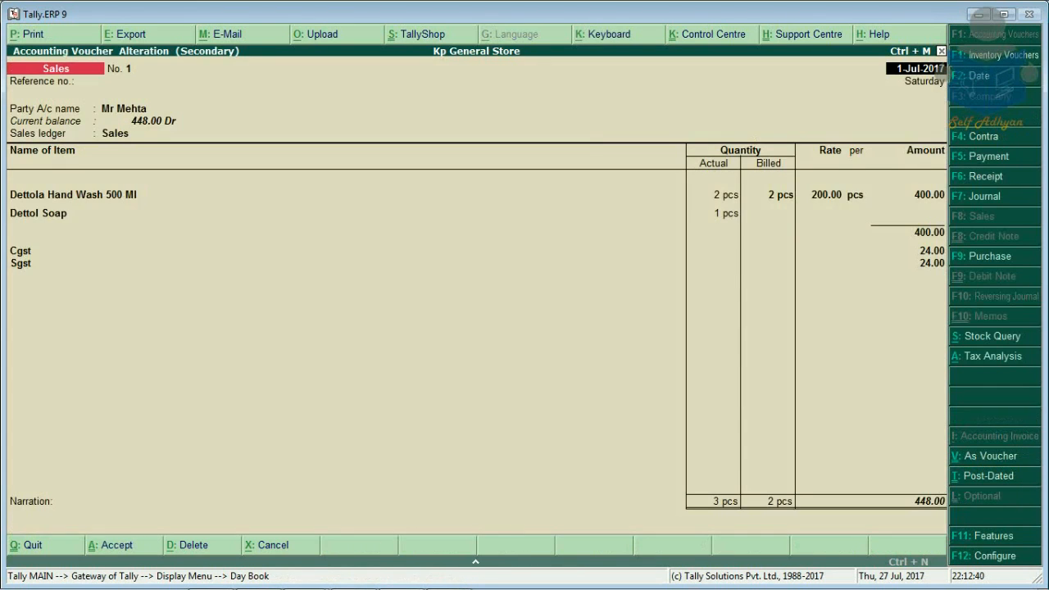
{"action": "key", "text": "alt+p"}
Step: Preview Sales voucher No. 1 as a Tax Invoice with 6% Central and State Tax, then close it
{"action": "key", "text": "Return"}
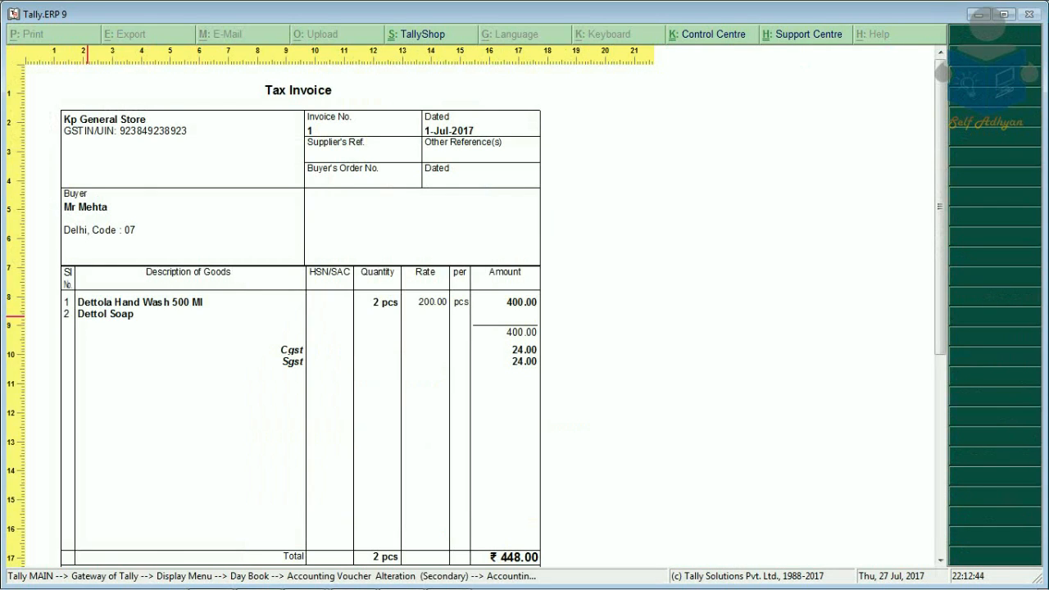
{"action": "scroll", "coordinate": [90, 315], "scroll_direction": "down", "scroll_amount": 2}
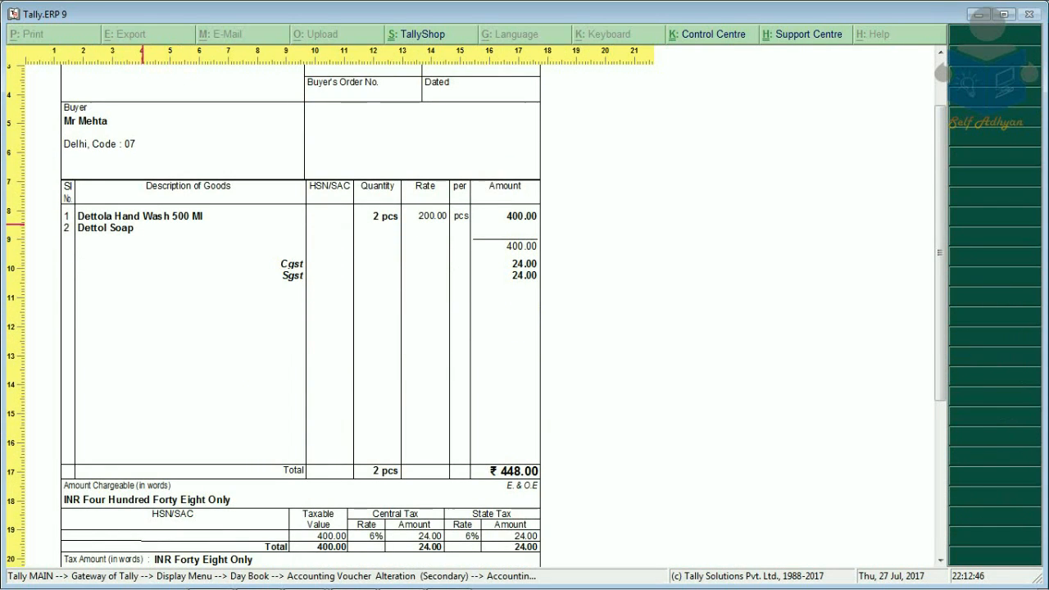
{"action": "key", "text": "Escape"}
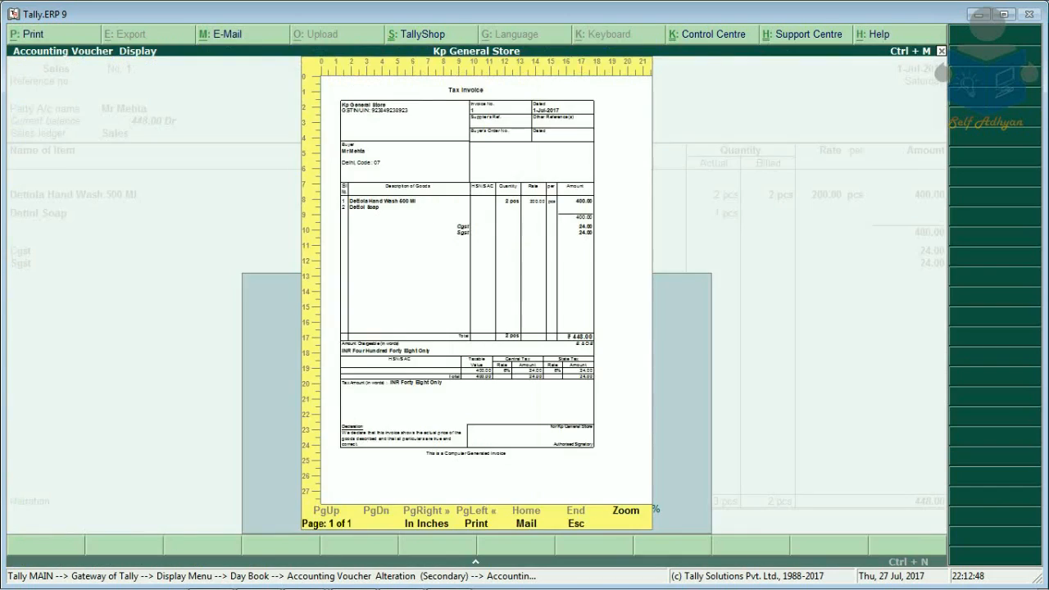
{"action": "key", "text": "Escape"}
{"action": "key", "text": "Escape"}
{"action": "key", "text": "Escape"}
{"action": "key", "text": "Escape"}
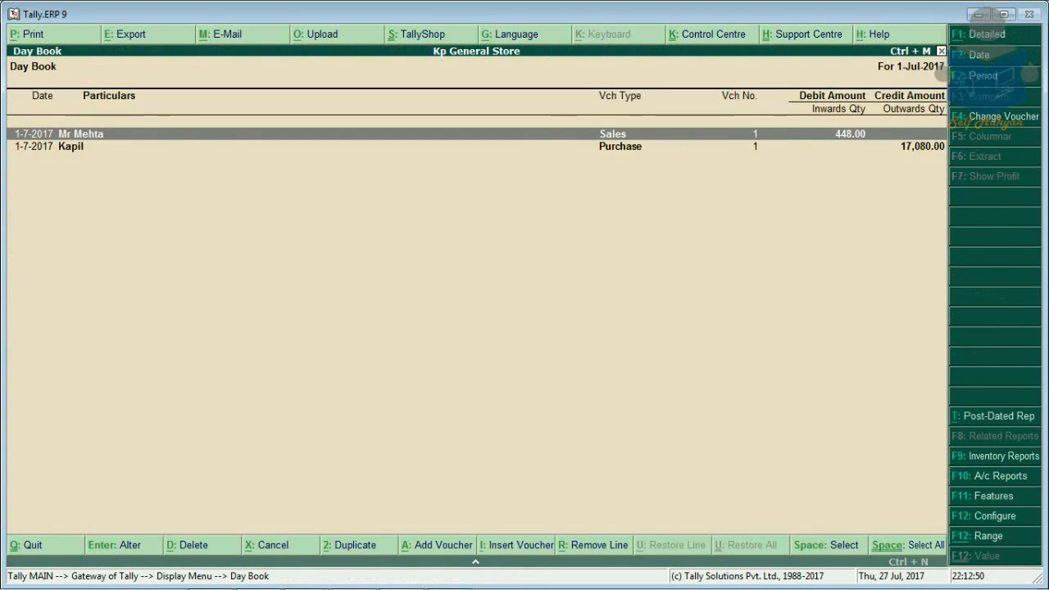
Step: Check General Products in Stock Summary: 98 pcs hand wash, 99 pcs soap, 197 pcs total
{"action": "key", "text": "Up"}
{"action": "key", "text": "Up"}
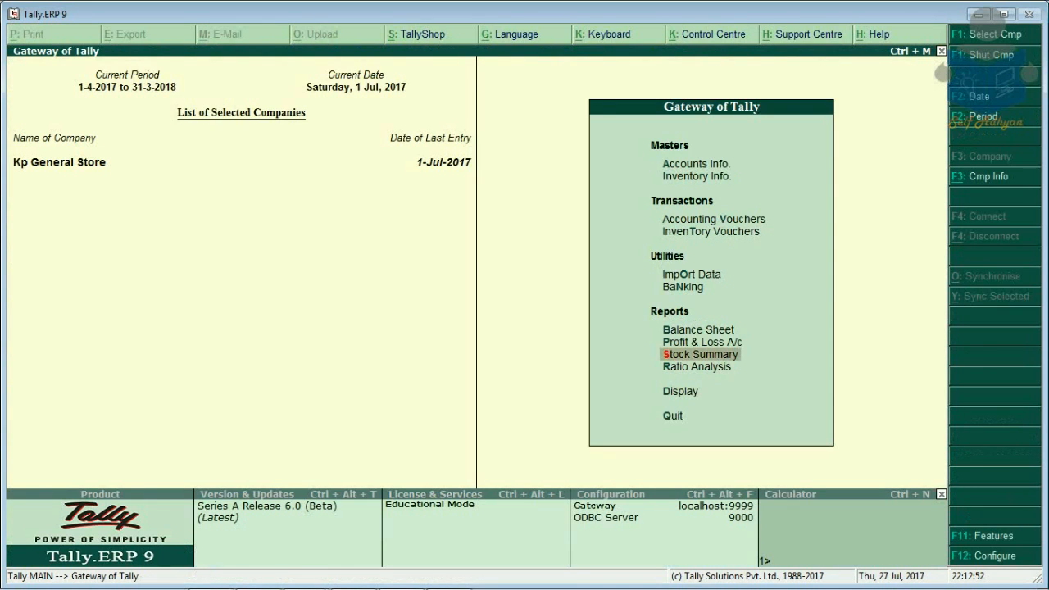
{"action": "key", "text": "Return"}
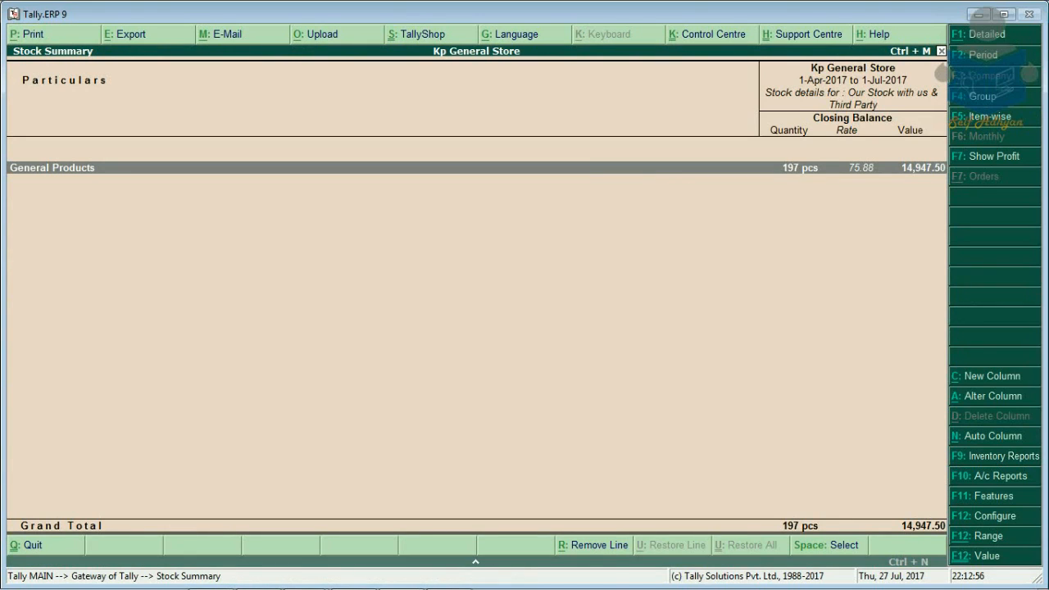
{"action": "key", "text": "Return"}
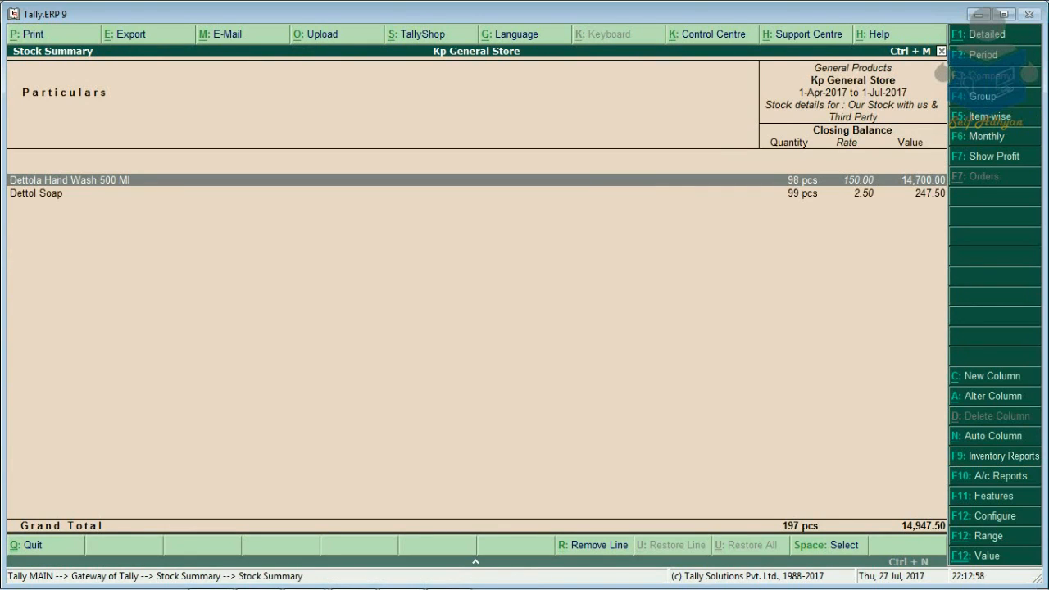
{"action": "key", "text": "Down"}
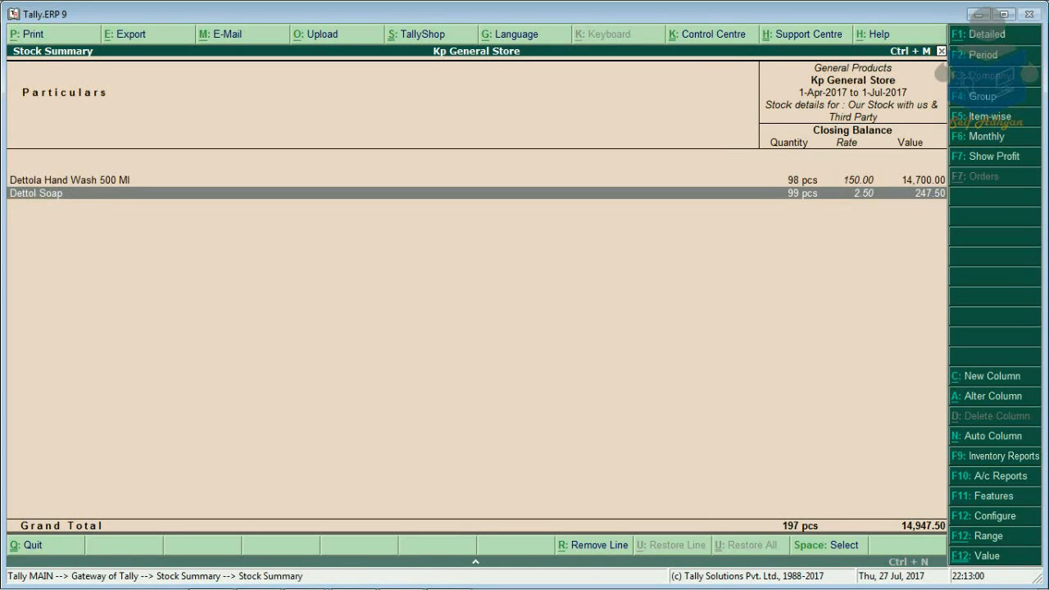
{"action": "key", "text": "Up"}
{"action": "key", "text": "Escape"}
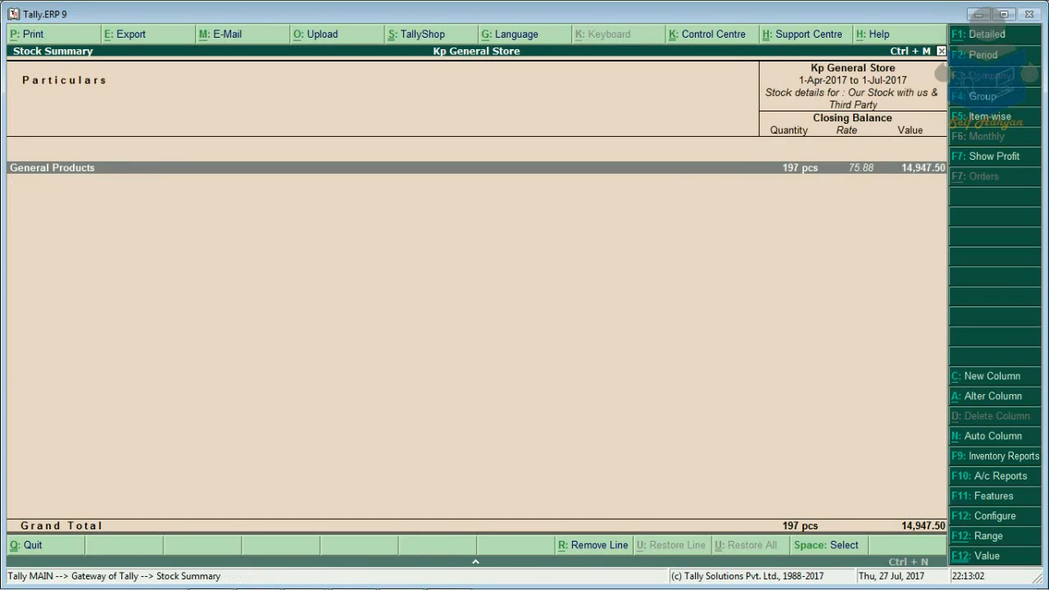
{"action": "key", "text": "Escape"}
Step: Review the July 2017 GSTR-1 summary showing the 448.00 B2C(Small) sale
{"action": "key", "text": "d"}
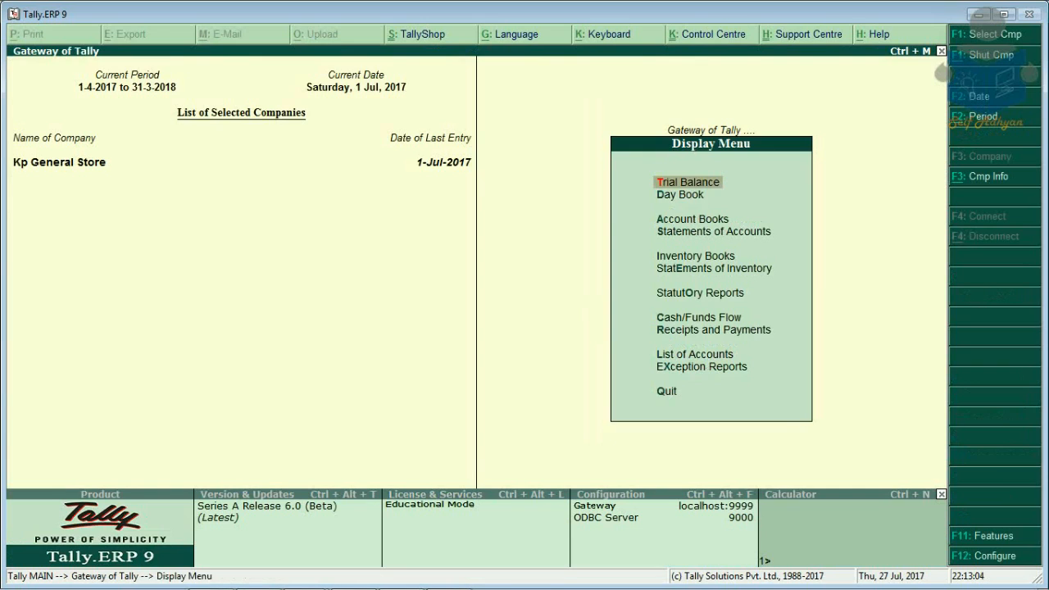
{"action": "key", "text": "Down"}
{"action": "key", "text": "Down"}
{"action": "key", "text": "Down"}
{"action": "key", "text": "Down"}
{"action": "key", "text": "Down"}
{"action": "key", "text": "Down"}
{"action": "key", "text": "Return"}
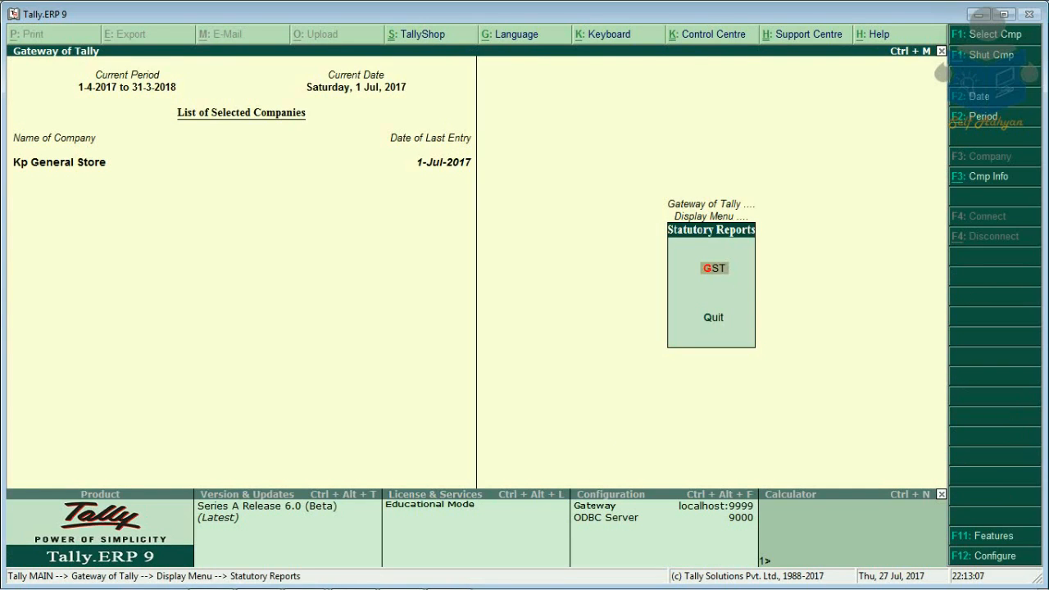
{"action": "key", "text": "Return"}
{"action": "key", "text": "Return"}
{"action": "key", "text": "Down"}
{"action": "key", "text": "Down"}
{"action": "key", "text": "Down"}
{"action": "key", "text": "Down"}
{"action": "key", "text": "Down"}
{"action": "key", "text": "Down"}
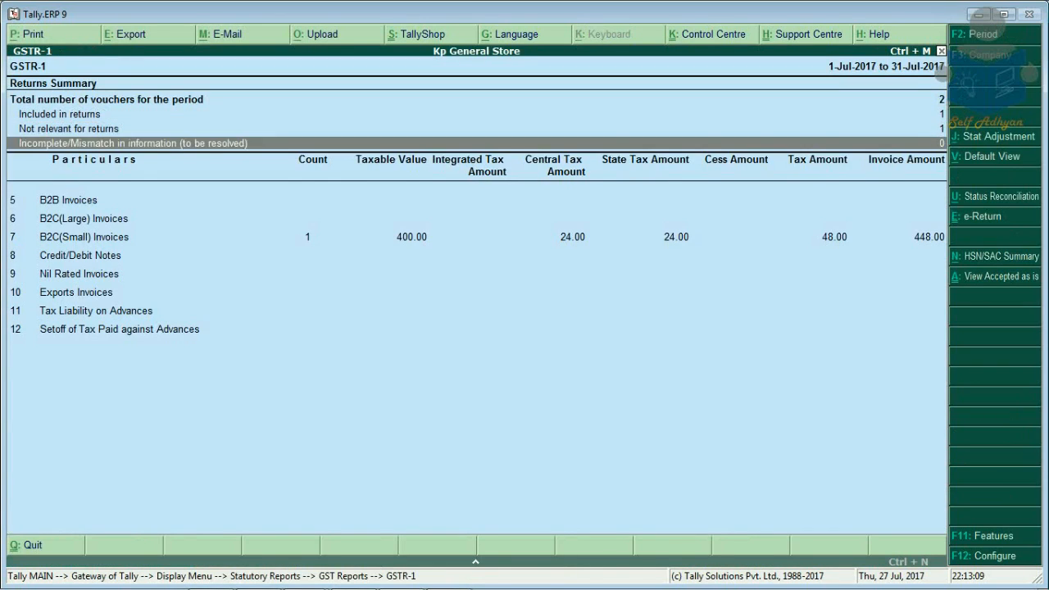
{"action": "key", "text": "Escape"}
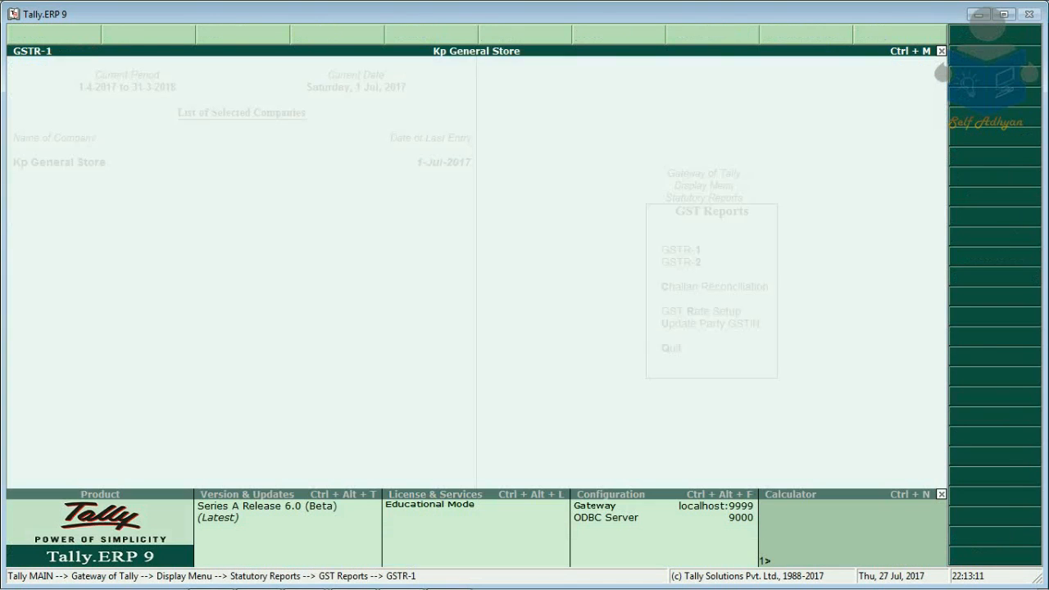
Step: Open GSTR-2 showing the 17,080.00 B2B purchase invoice
{"action": "key", "text": "Down"}
{"action": "key", "text": "Return"}
{"action": "key", "text": "Down"}
{"action": "key", "text": "Down"}
{"action": "key", "text": "Down"}
{"action": "key", "text": "Down"}
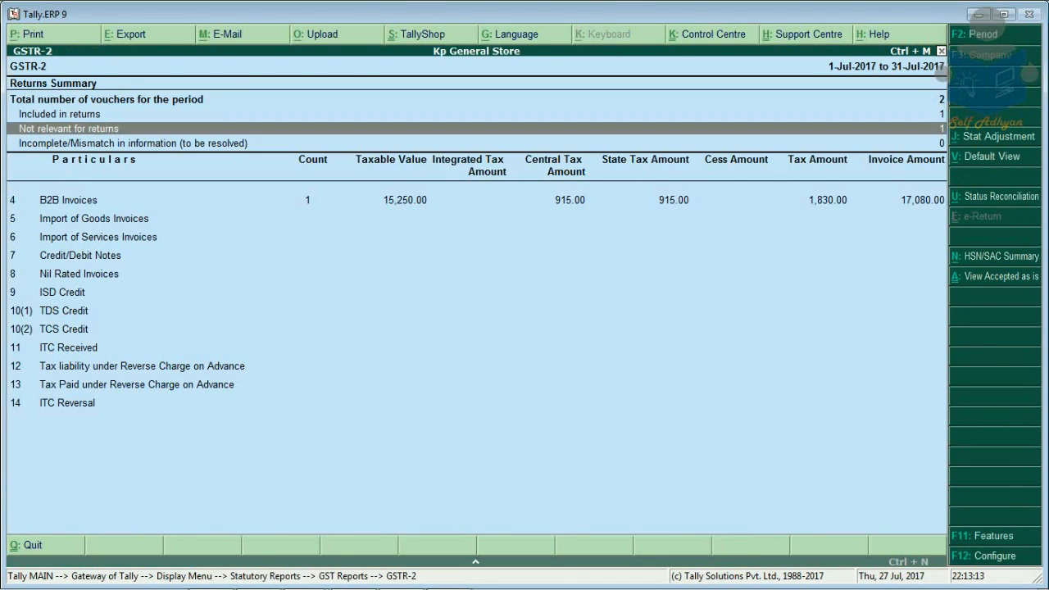